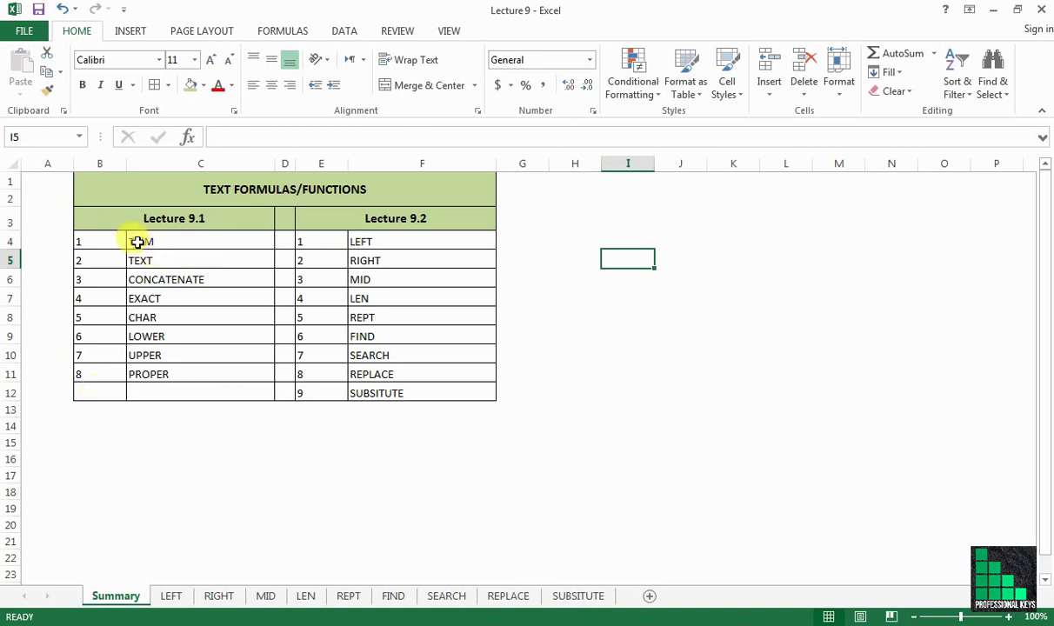
# Step: Highlight the function names in the Summary sheet's two lists, then move to the LEFT worksheet
pyautogui.moveTo(137, 243); pyautogui.dragTo(404, 390)
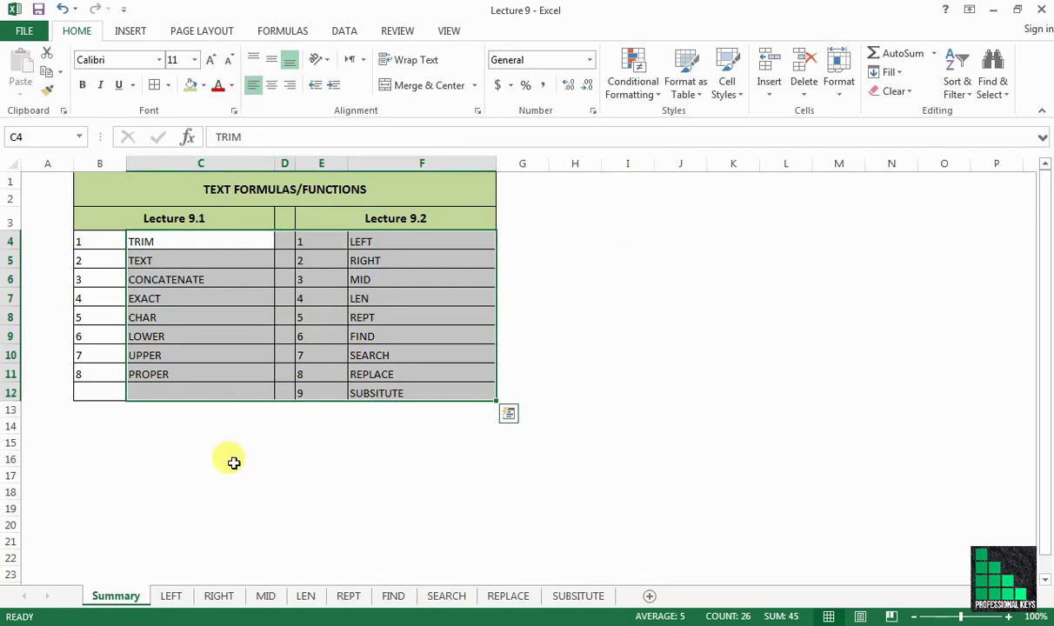
pyautogui.click(234, 463)
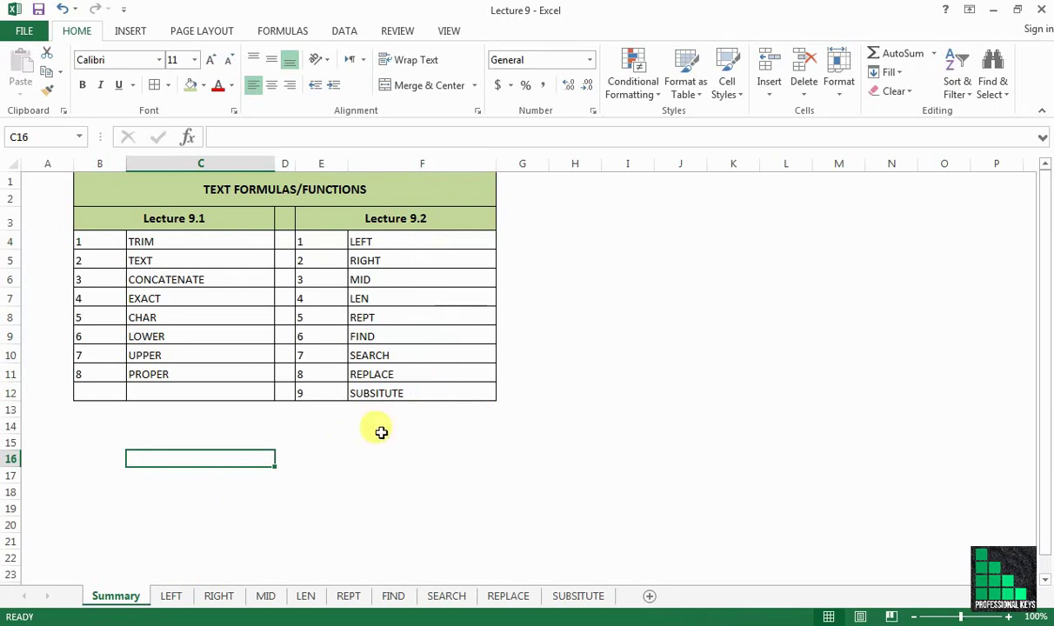
pyautogui.click(171, 596)
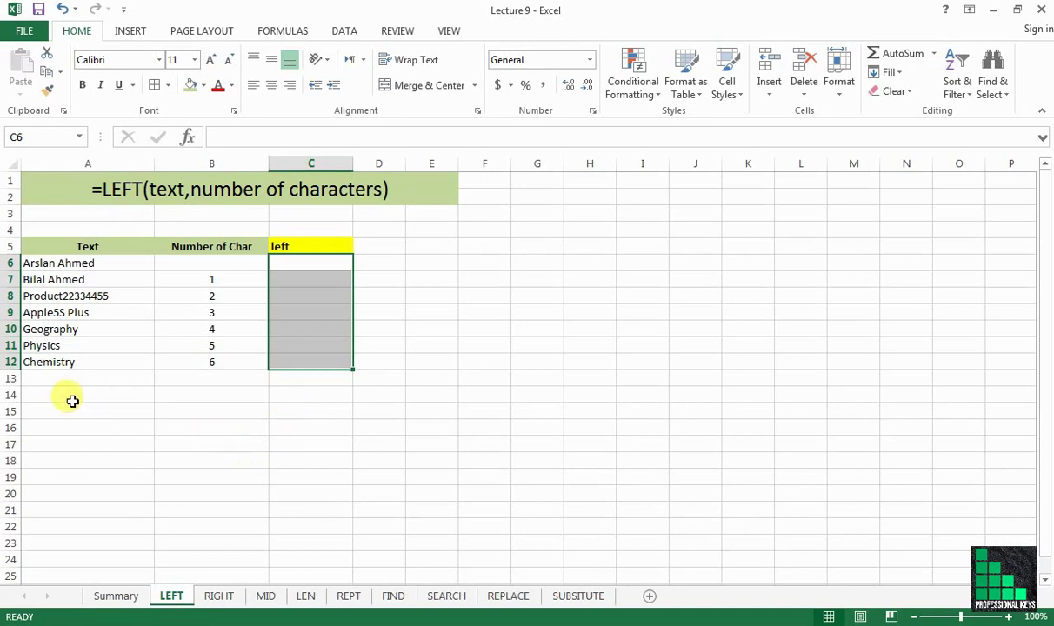
# Step: Enter =LEFT(A6) in C6 so it returns A, the first character of A6
pyautogui.moveTo(83, 398); pyautogui.dragTo(237, 403)
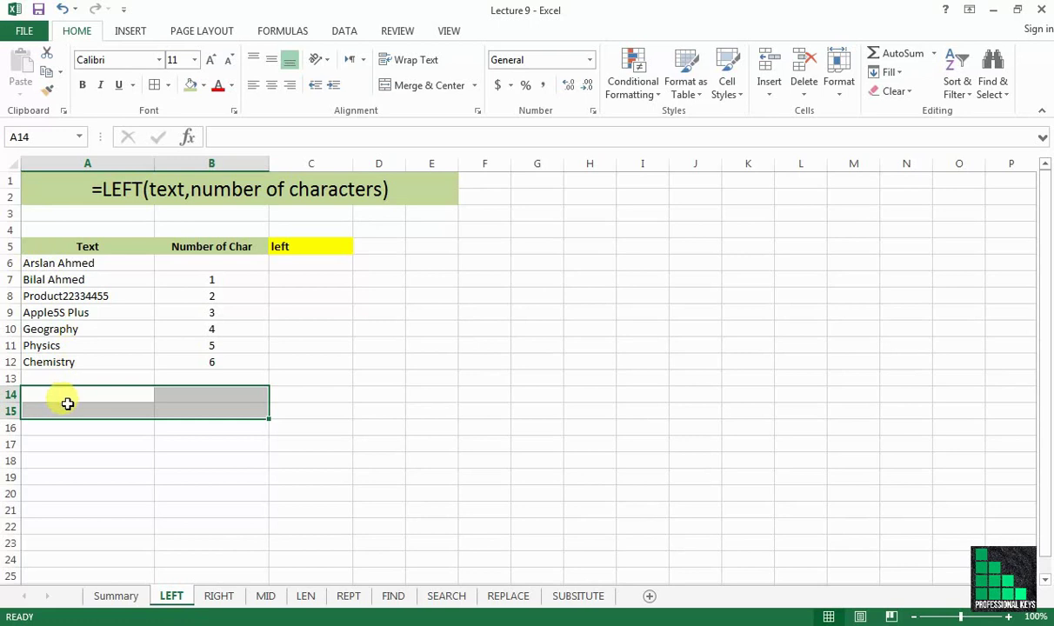
pyautogui.click(305, 267)
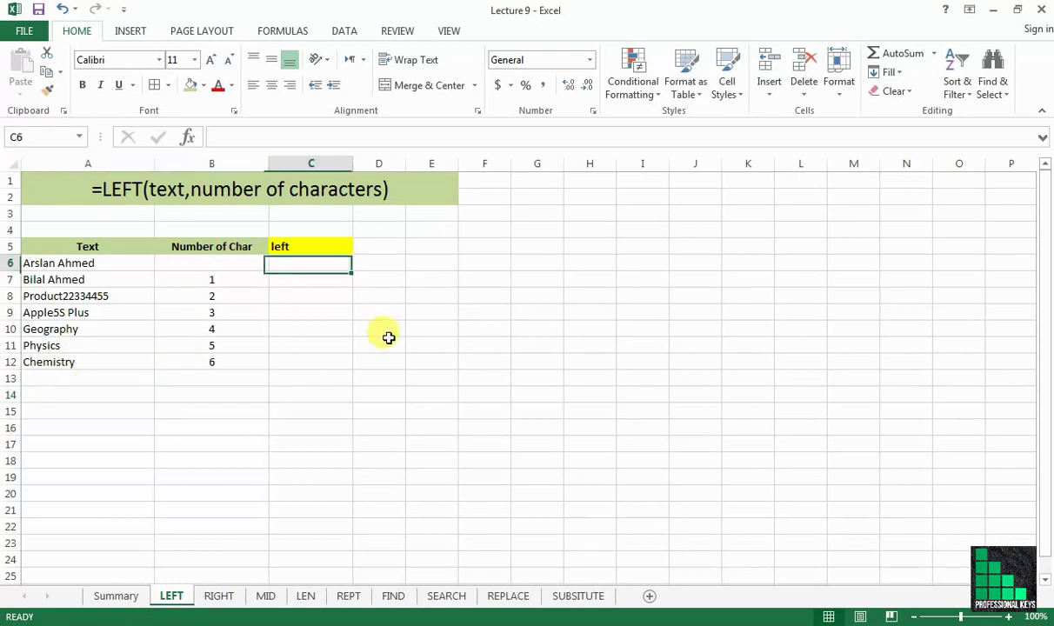
pyautogui.write('=')
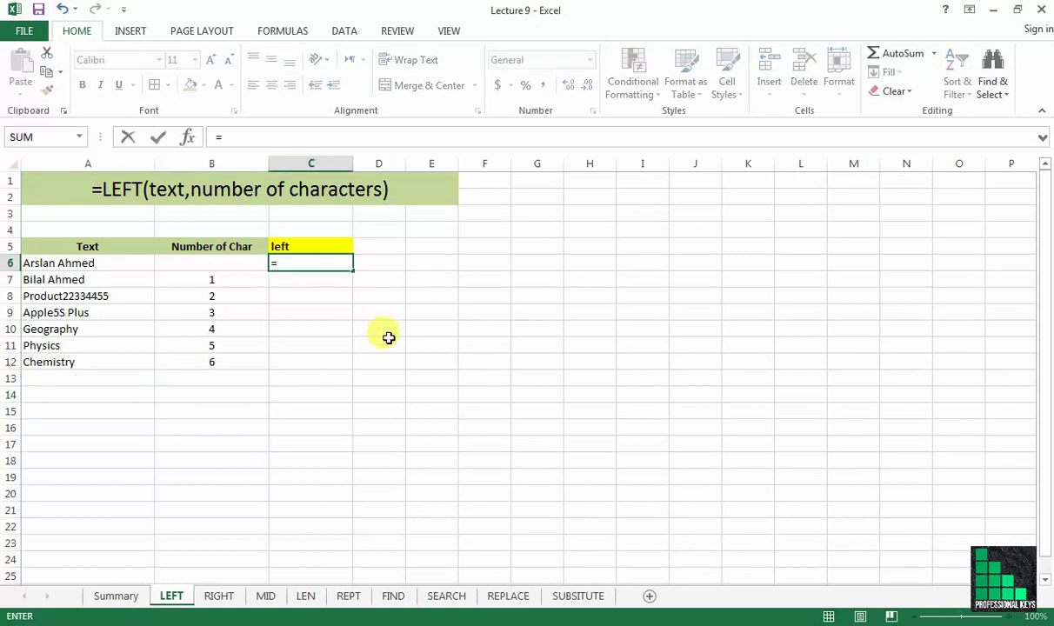
pyautogui.write('lef')
pyautogui.press('Tab')
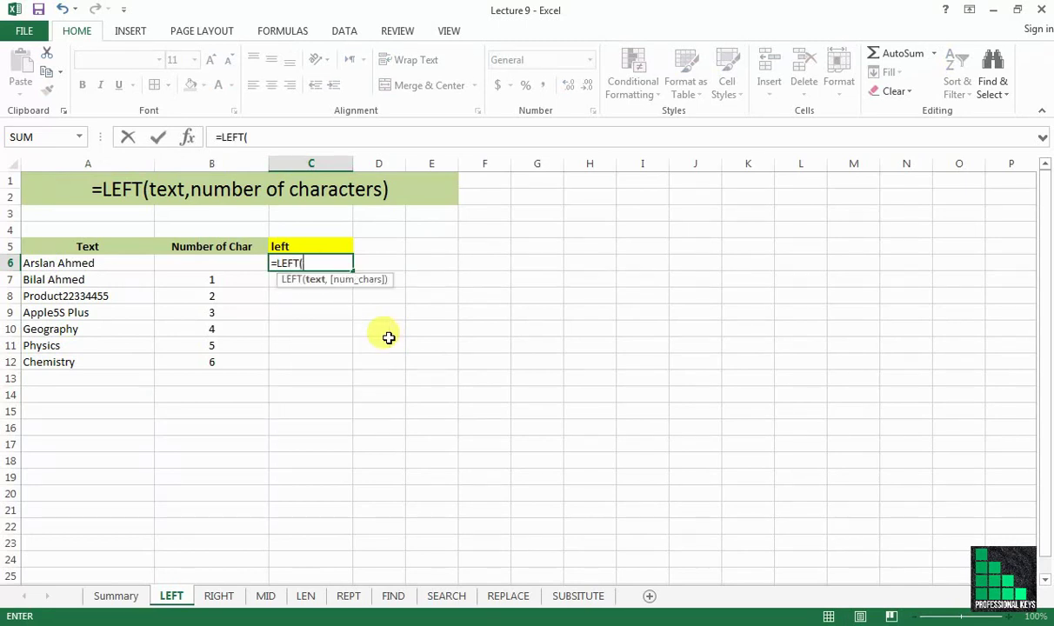
pyautogui.click(91, 266)
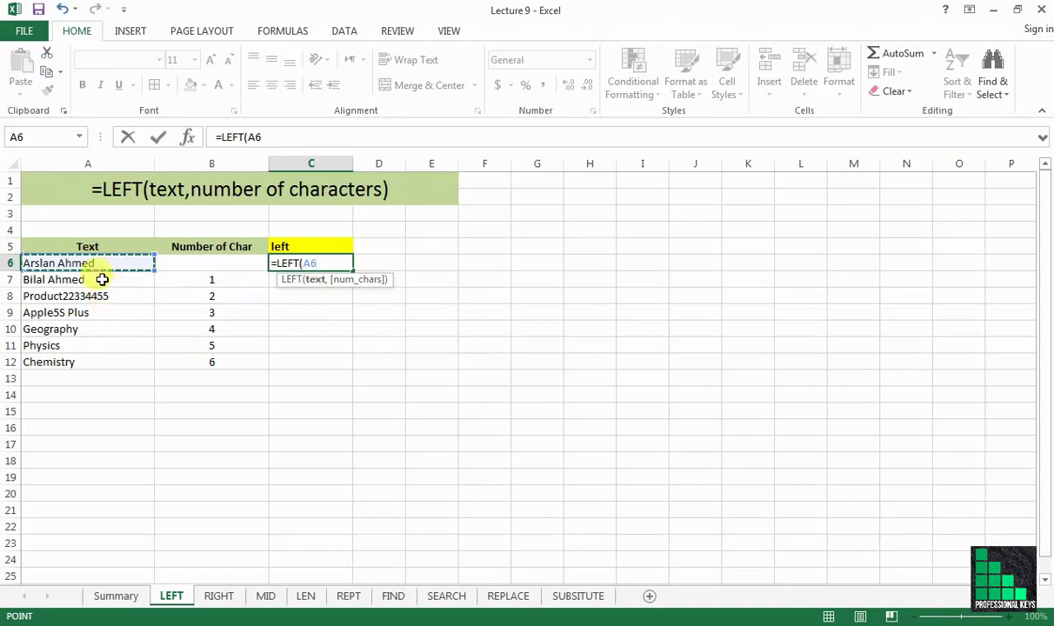
pyautogui.write(',')
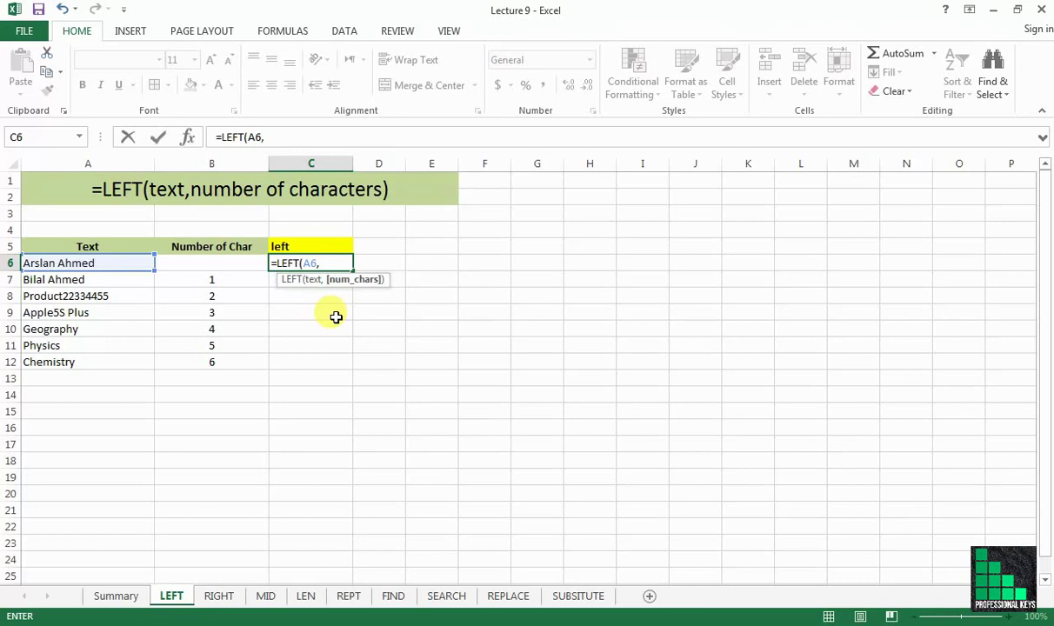
pyautogui.press('BackSpace')
pyautogui.write(')')
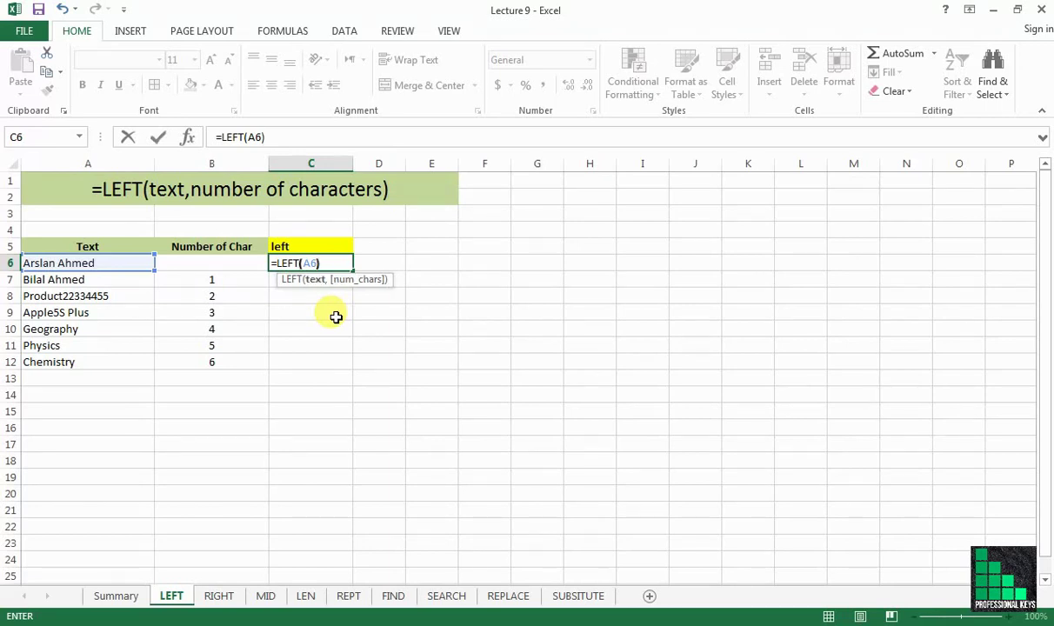
pyautogui.press('Return')
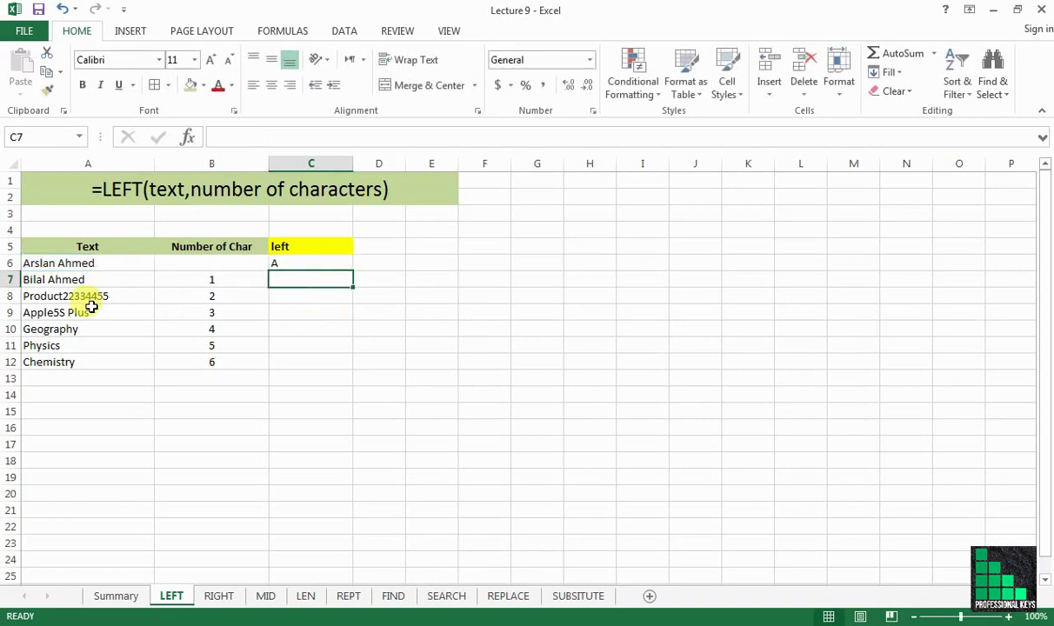
pyautogui.click(34, 263)
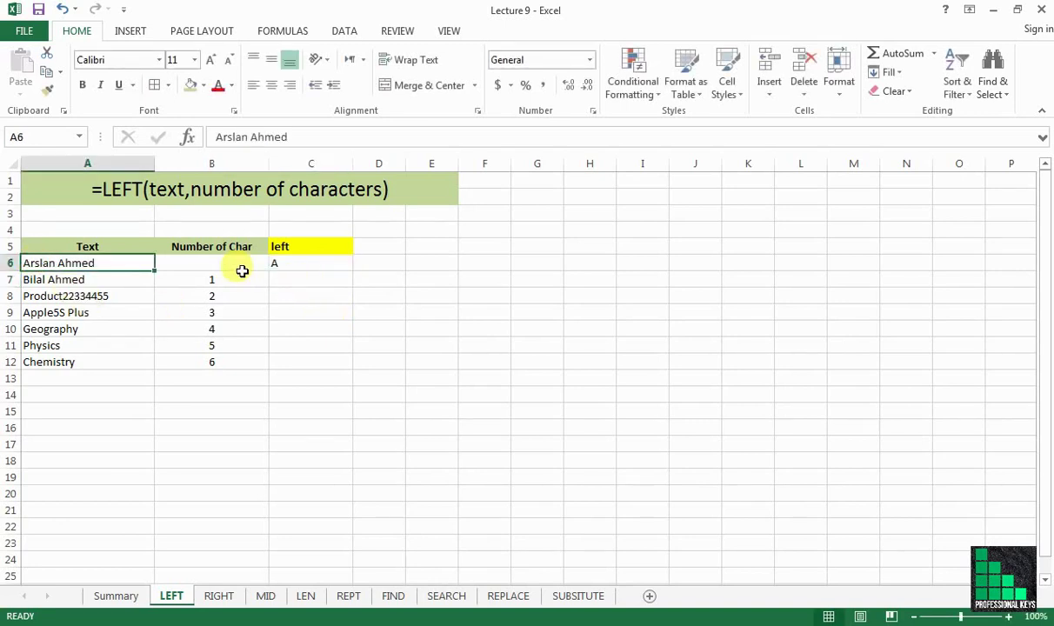
pyautogui.click(318, 262)
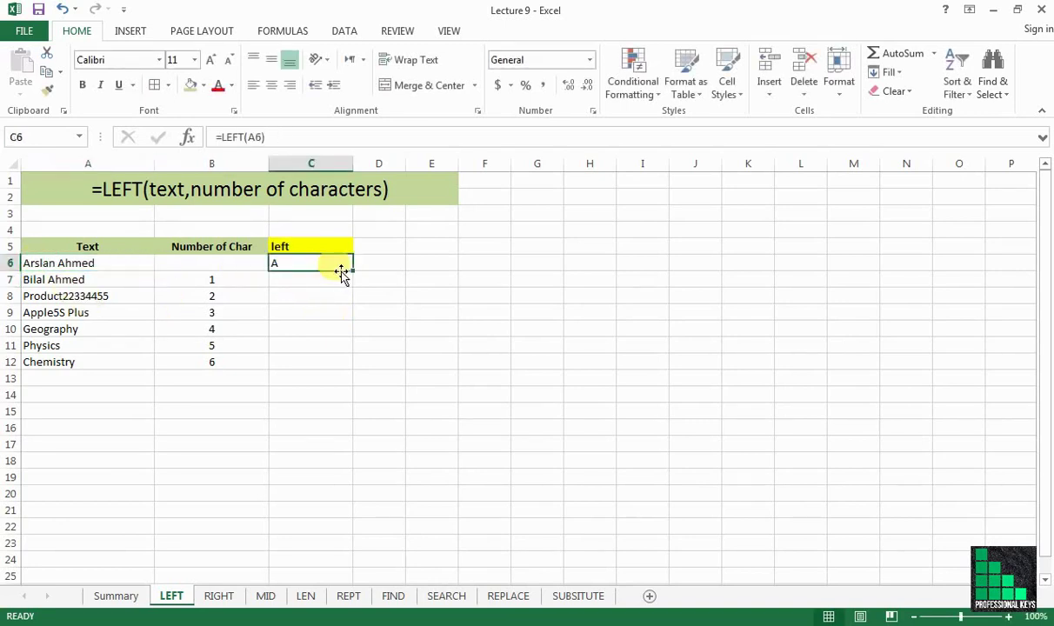
pyautogui.moveTo(353, 272); pyautogui.dragTo(355, 380)
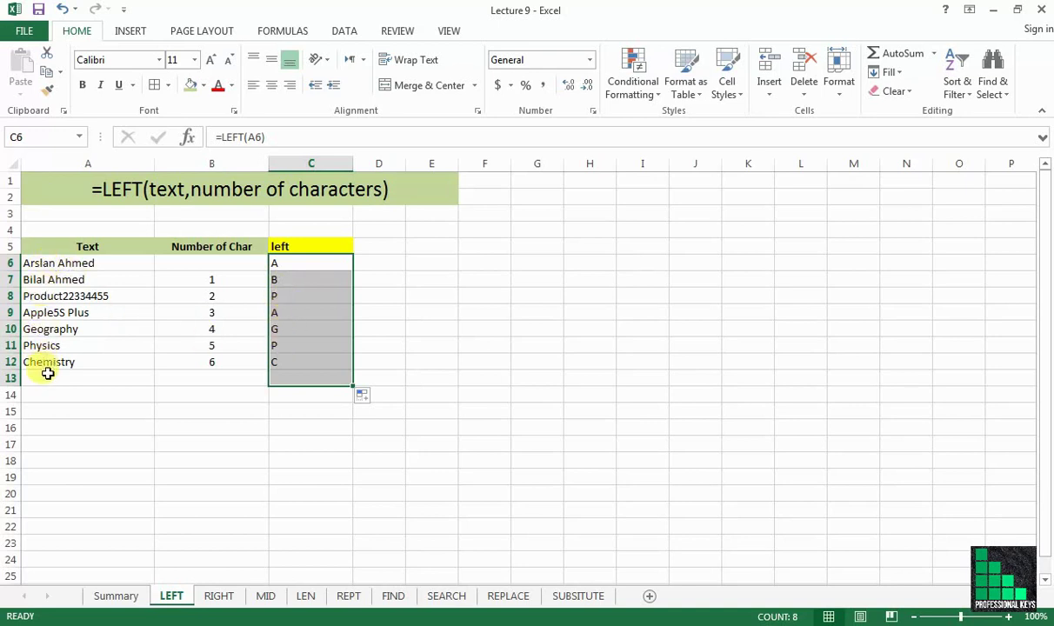
pyautogui.click(316, 270)
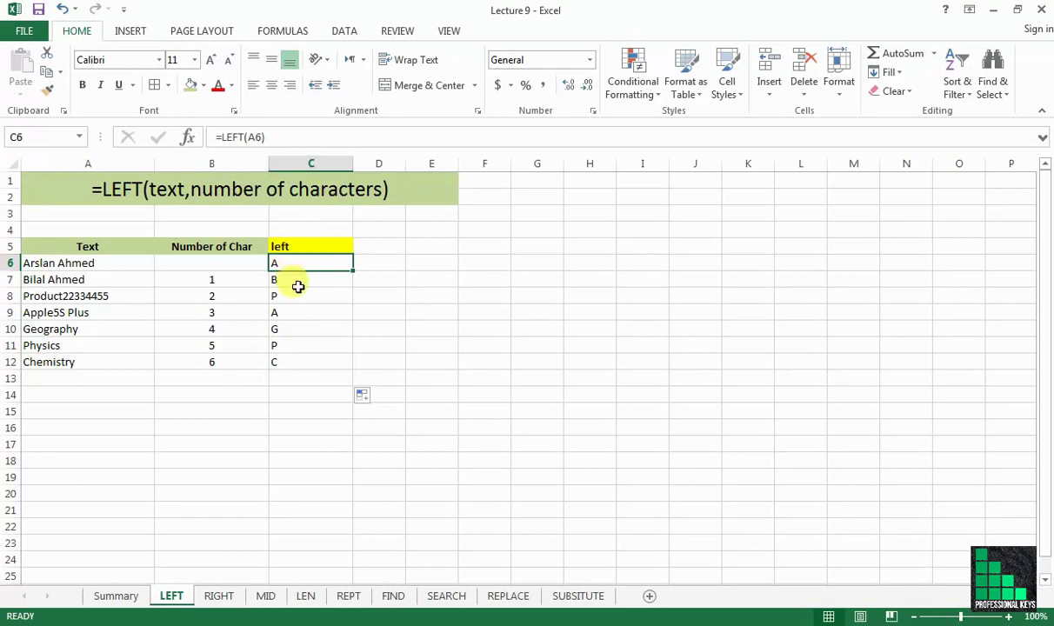
pyautogui.moveTo(299, 280); pyautogui.dragTo(321, 356)
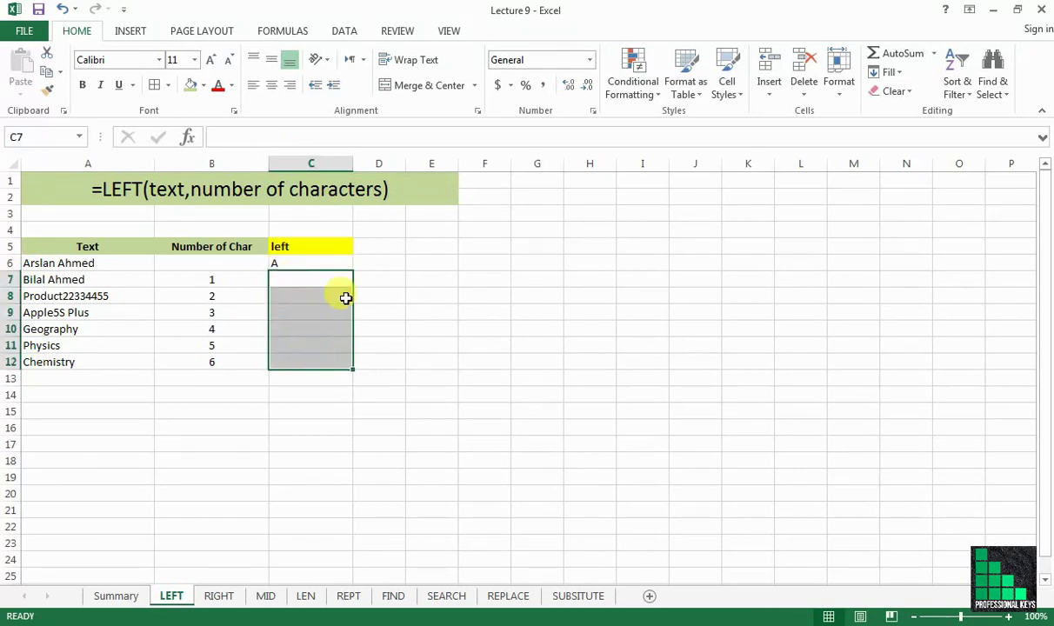
# Step: Copy C6's formula into C7 and change it to =LEFT(A7,B7)
pyautogui.click(287, 279)
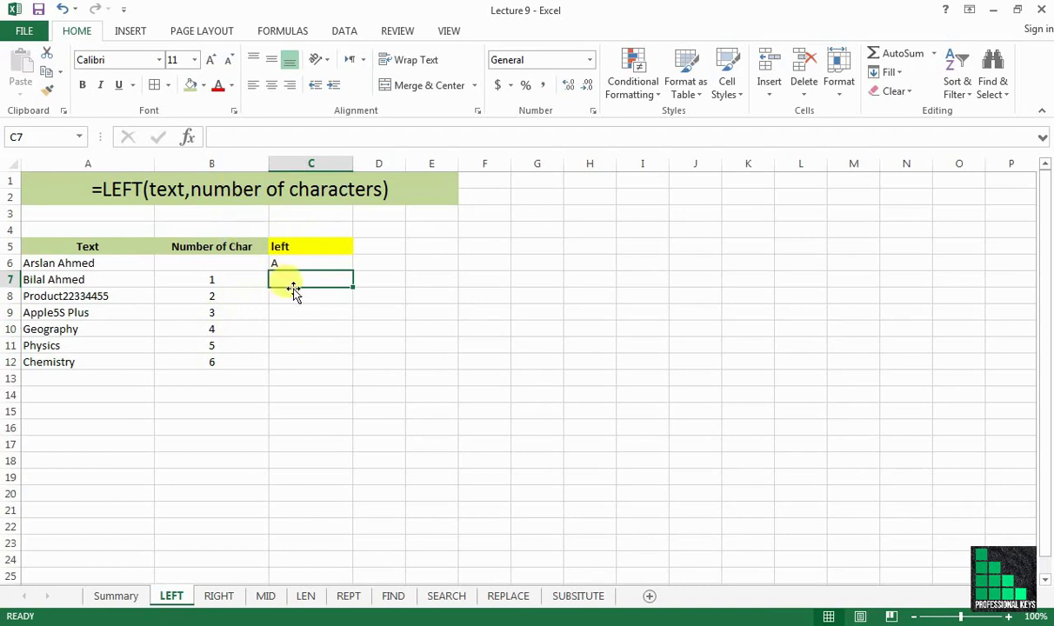
pyautogui.hotkey('ctrl', 'd')
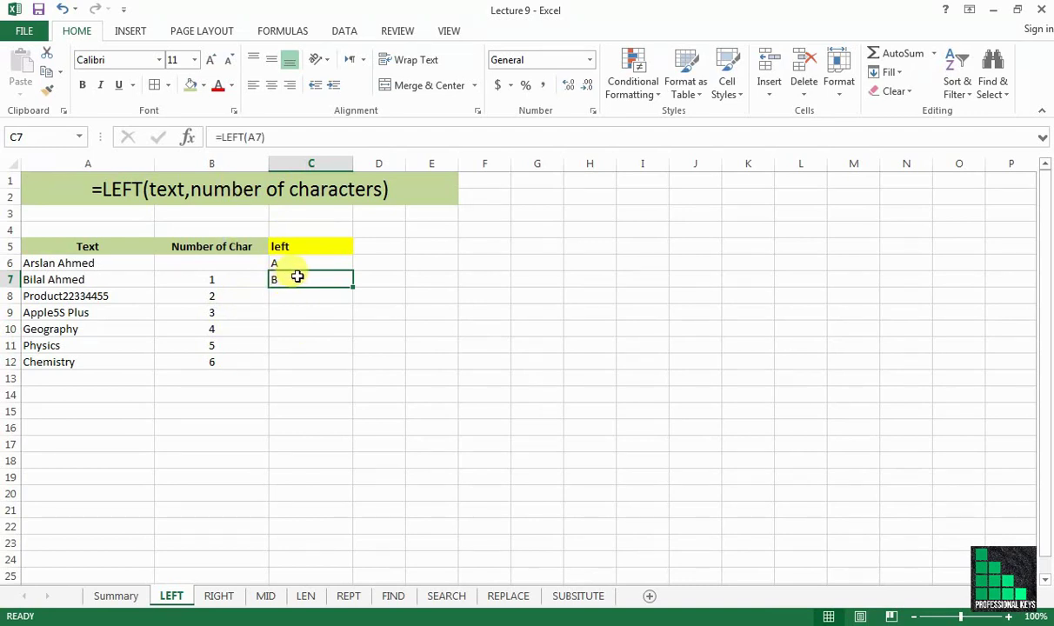
pyautogui.click(260, 136)
pyautogui.write(',')
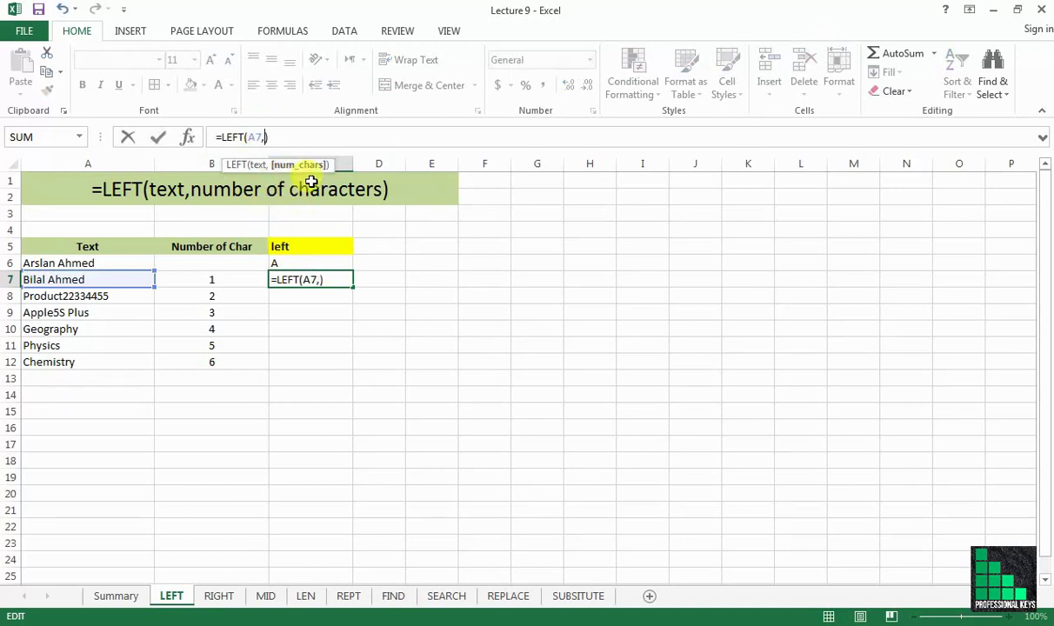
pyautogui.click(240, 277)
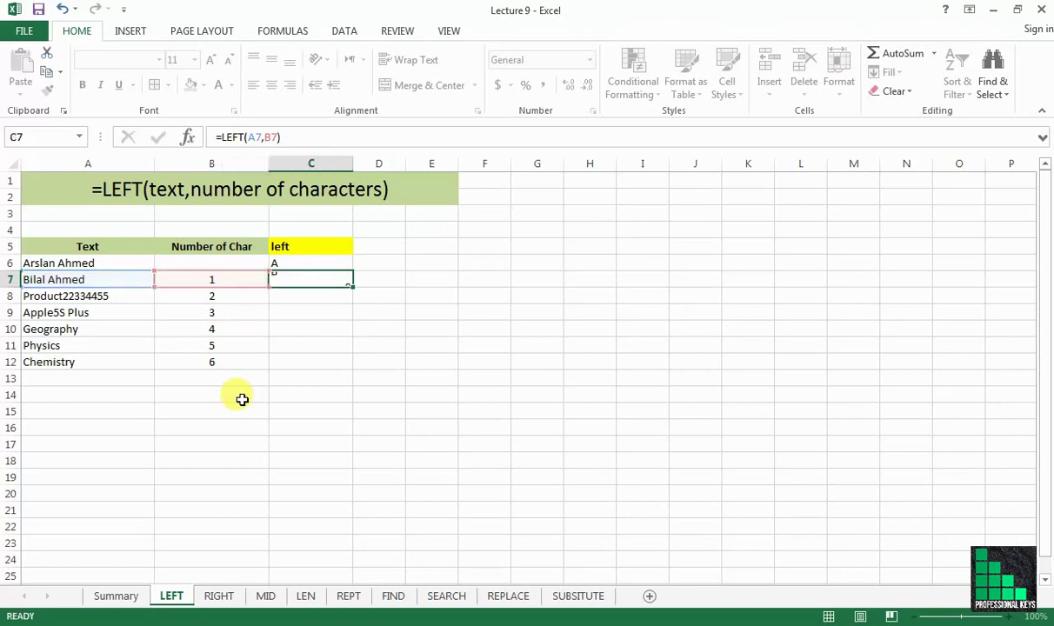
pyautogui.press('Return')
# Step: Fill C7's LEFT formula down column C, then switch to the RIGHT sheet
pyautogui.click(319, 284)
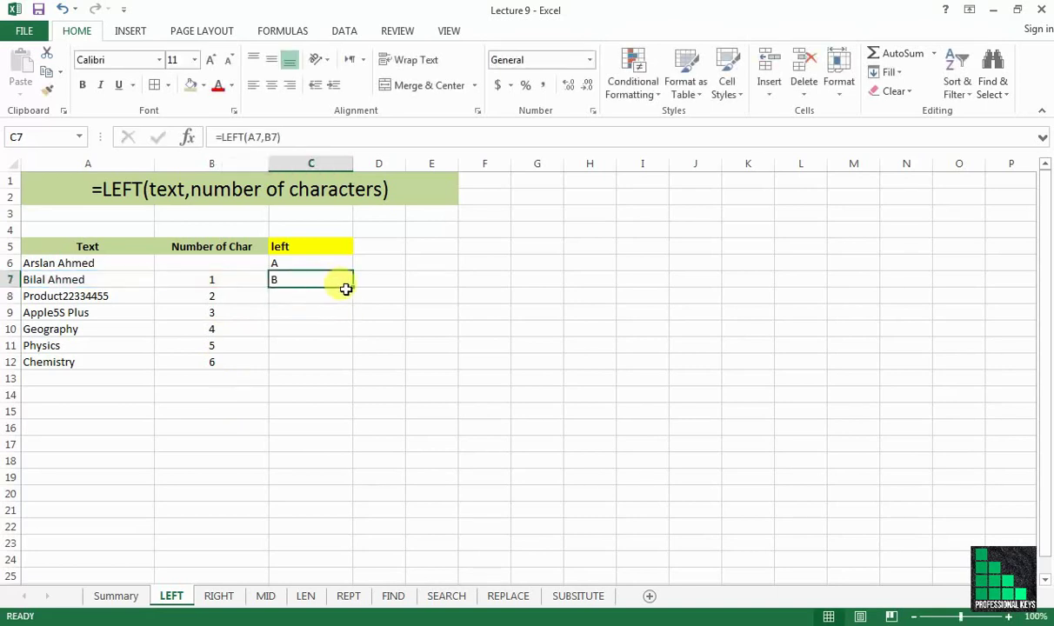
pyautogui.moveTo(354, 289); pyautogui.dragTo(353, 381)
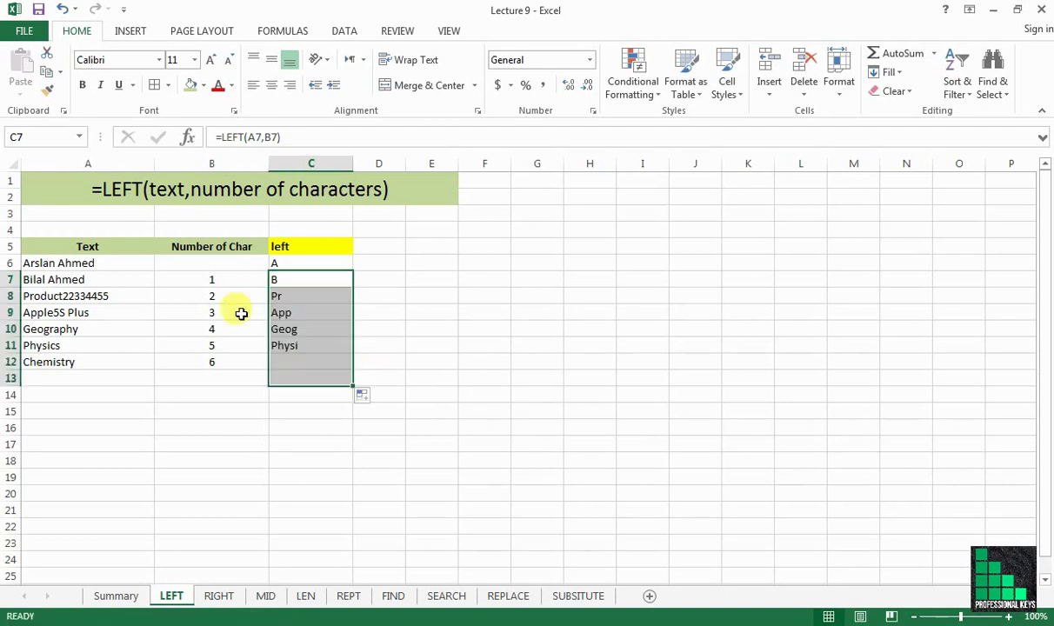
pyautogui.click(212, 298)
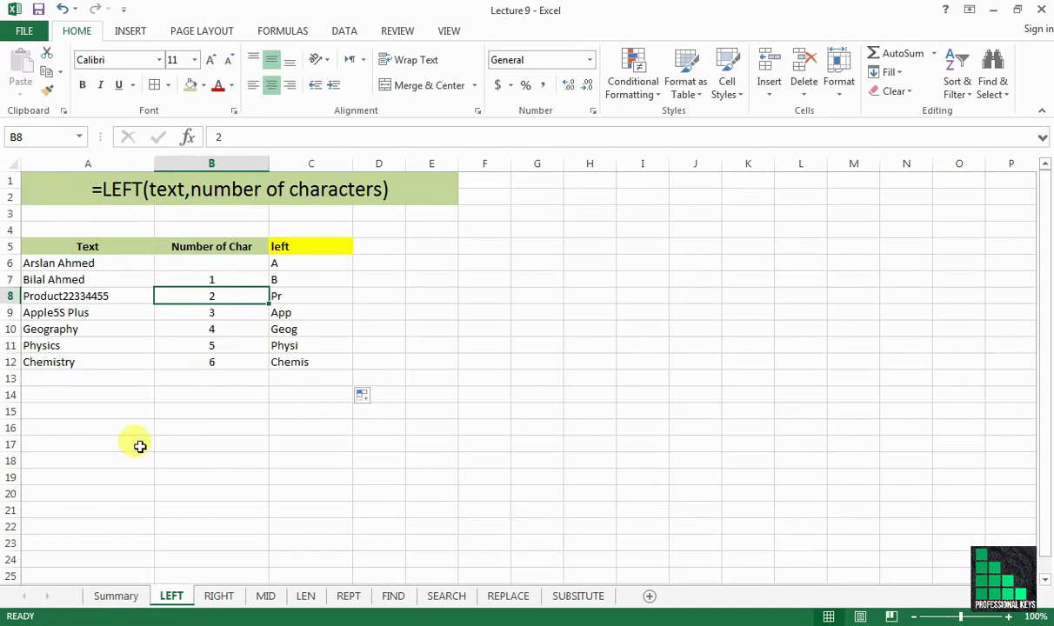
pyautogui.click(217, 597)
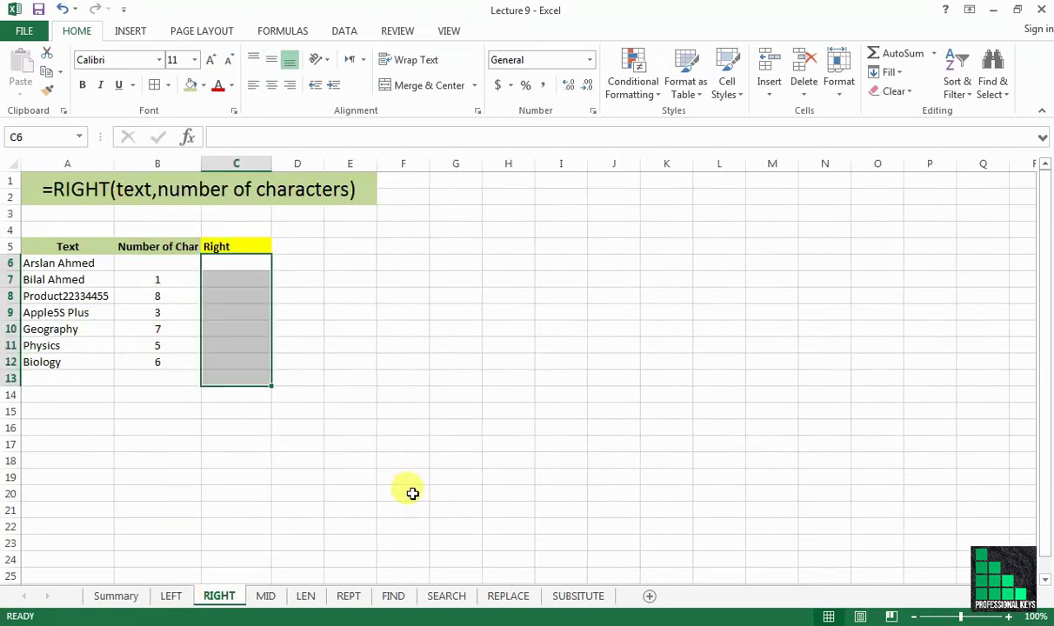
# Step: Enter =RIGHT(A6) in C6 and fill it down to C12 to show each last character
pyautogui.click(236, 265)
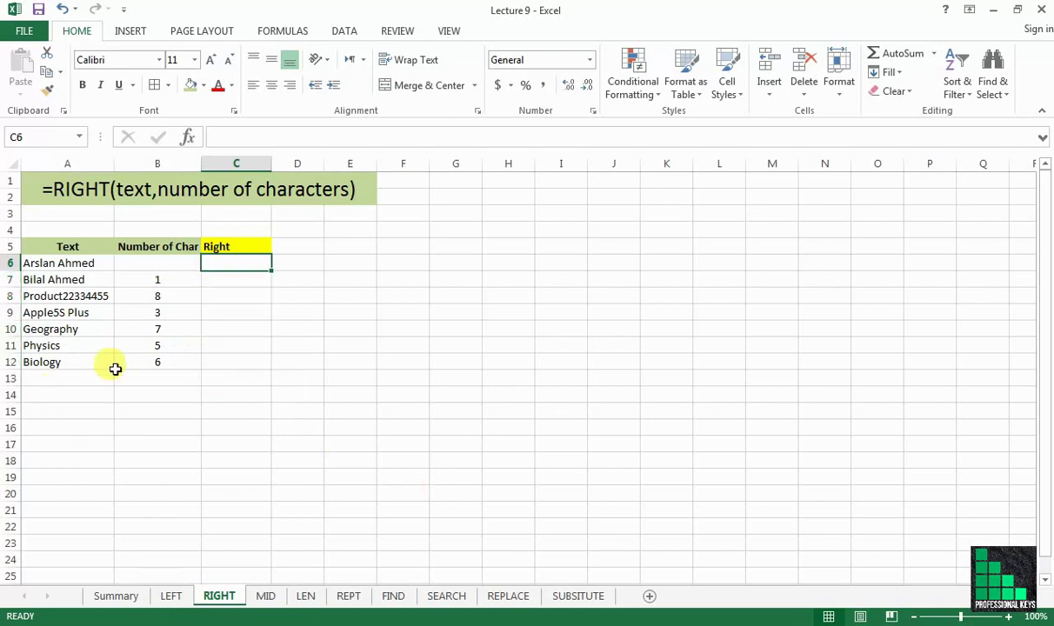
pyautogui.write('=')
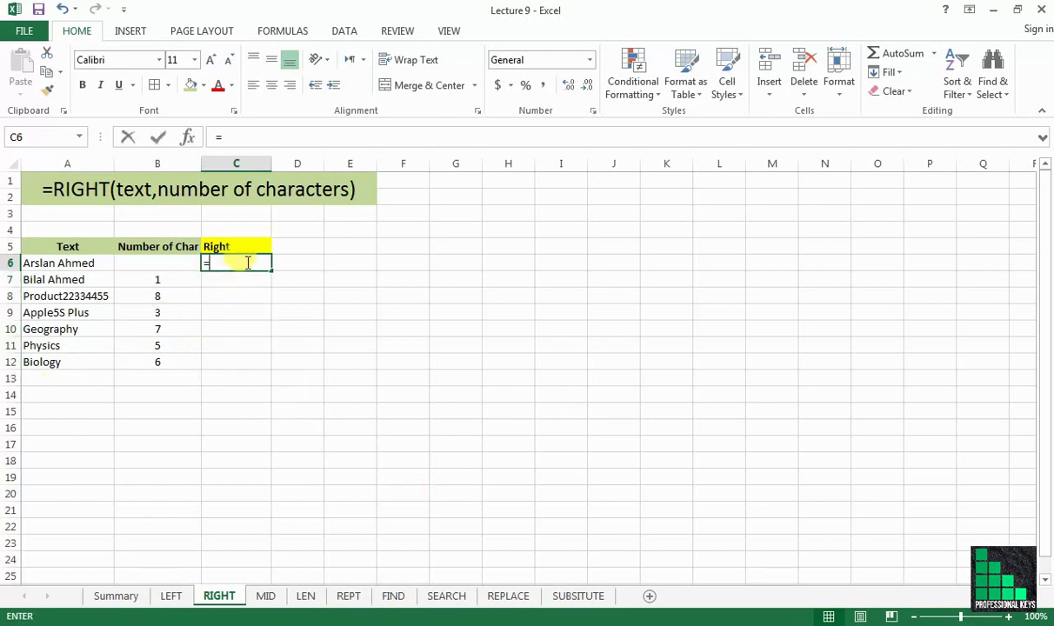
pyautogui.write('ri')
pyautogui.press('Tab')
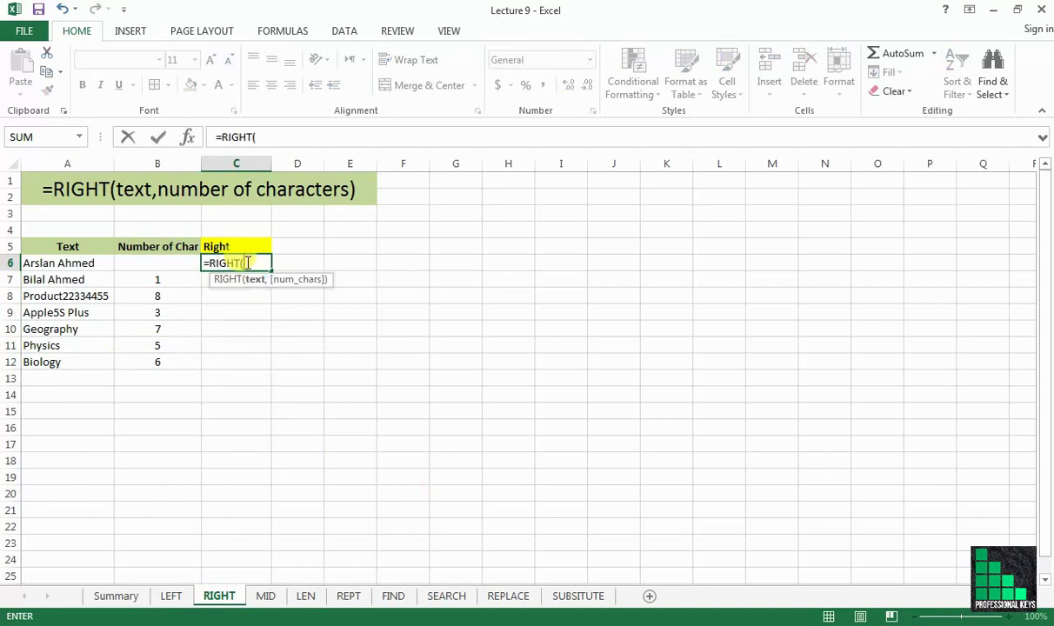
pyautogui.click(90, 261)
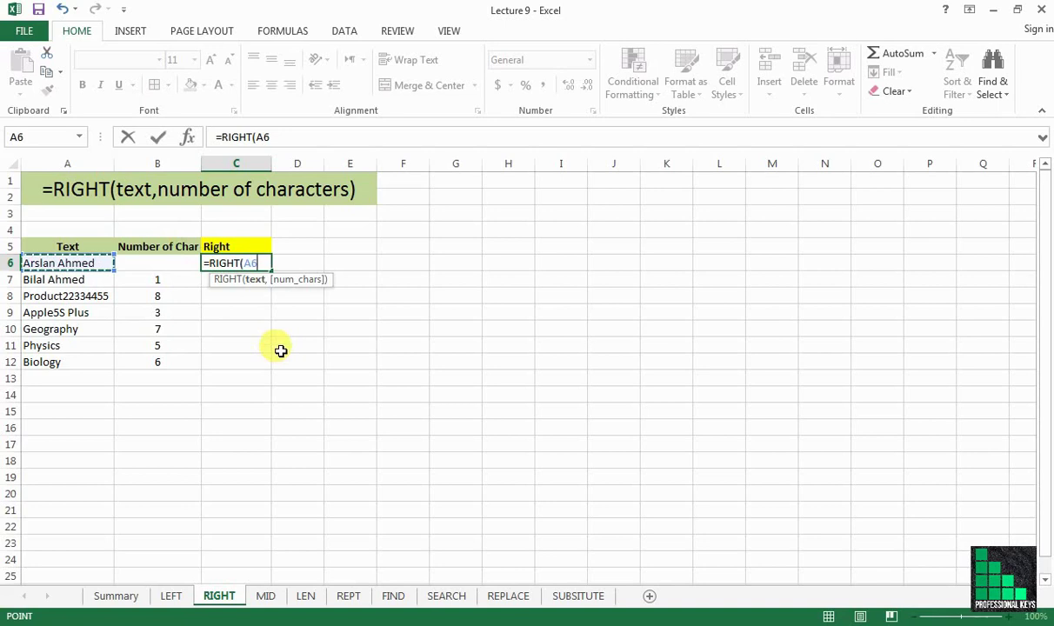
pyautogui.write(')')
pyautogui.press('Return')
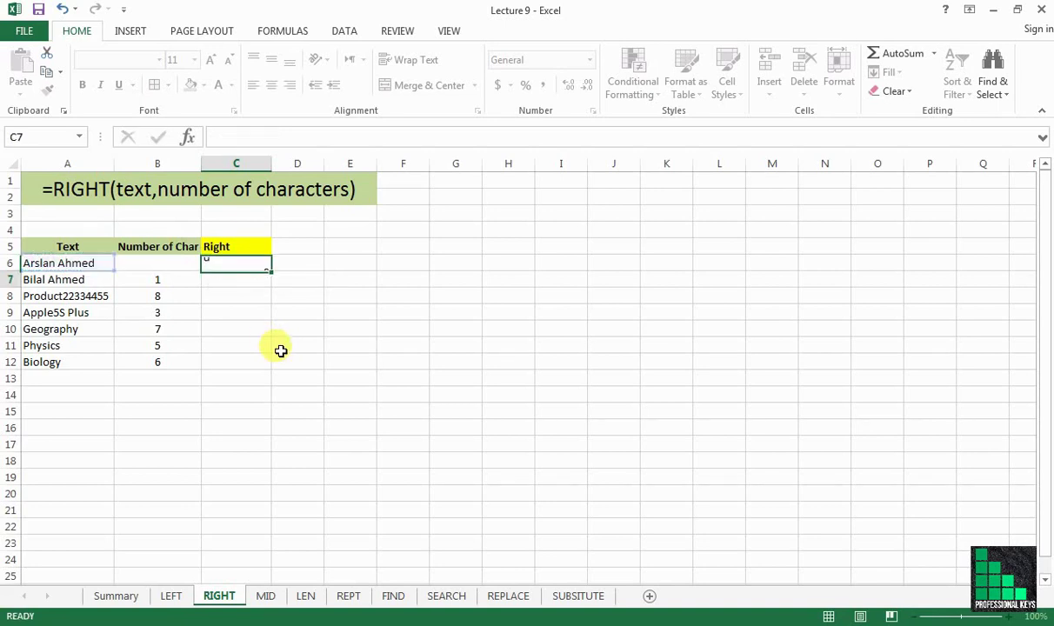
pyautogui.click(102, 264)
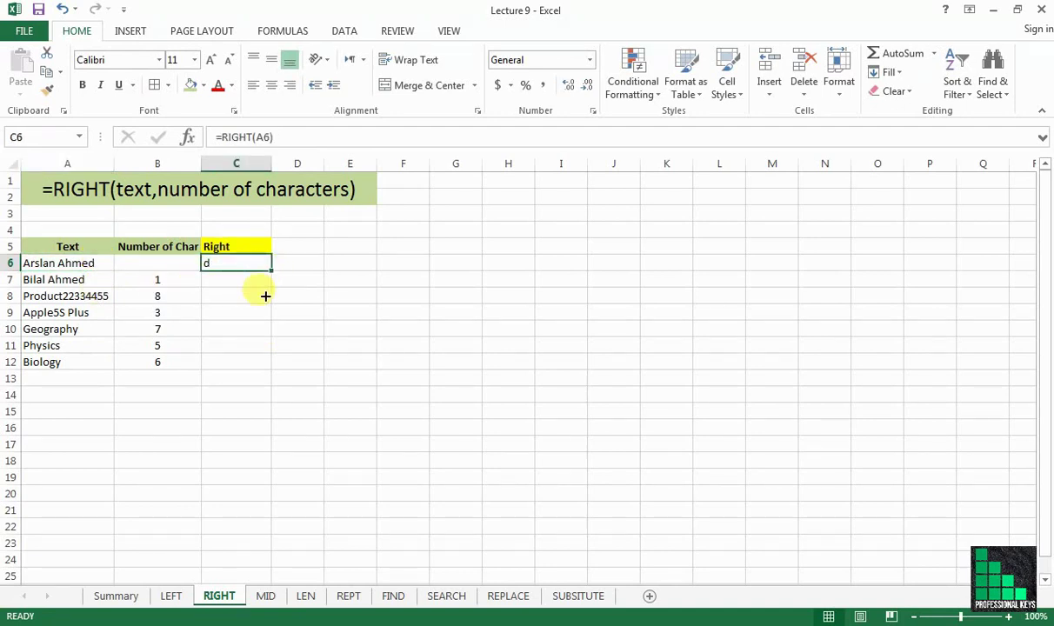
pyautogui.moveTo(271, 270); pyautogui.dragTo(261, 373)
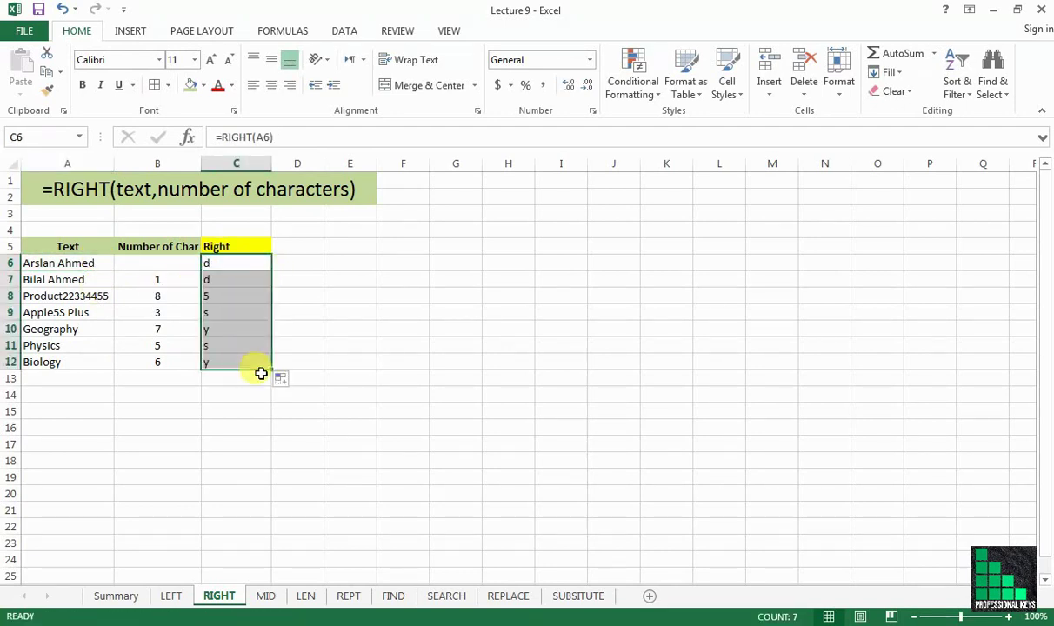
pyautogui.click(240, 442)
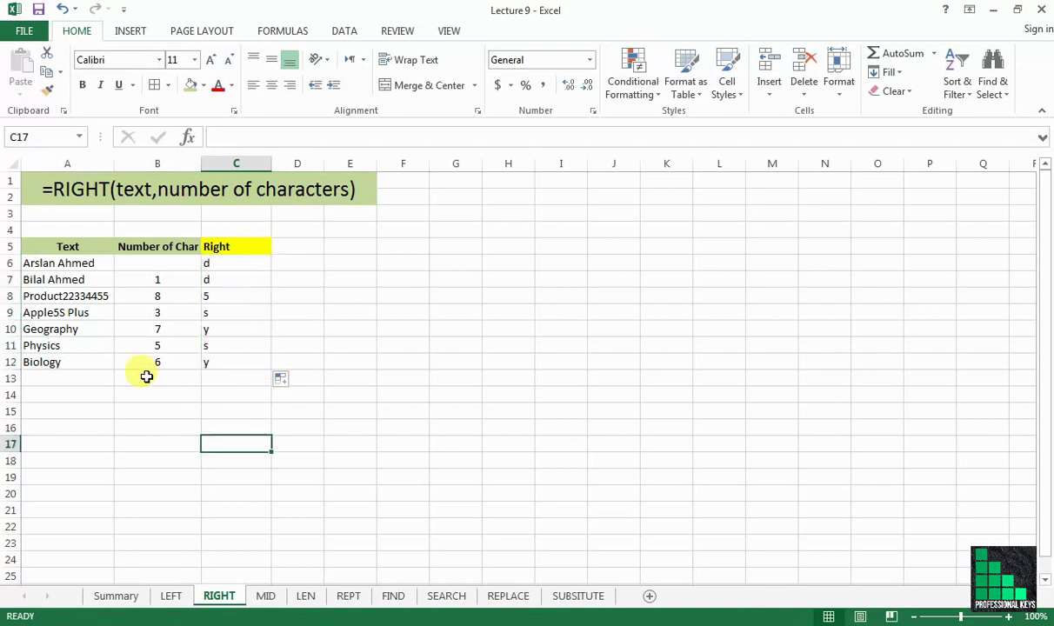
# Step: Change C7 to =RIGHT(A7,B7) and fill it down through C12
pyautogui.click(68, 364)
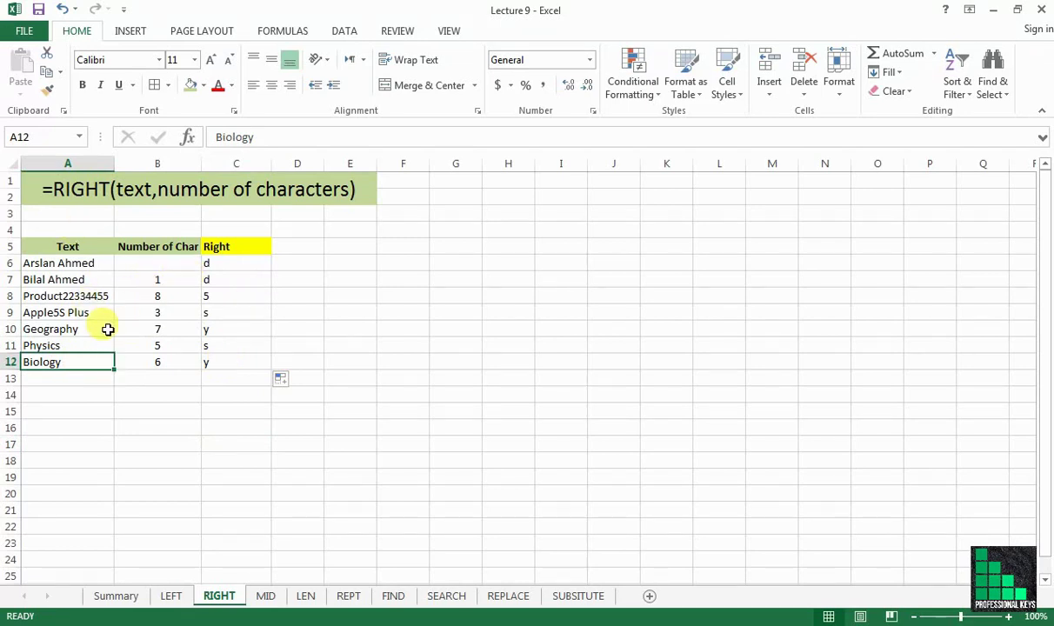
pyautogui.click(234, 280)
pyautogui.doubleClick(256, 280)
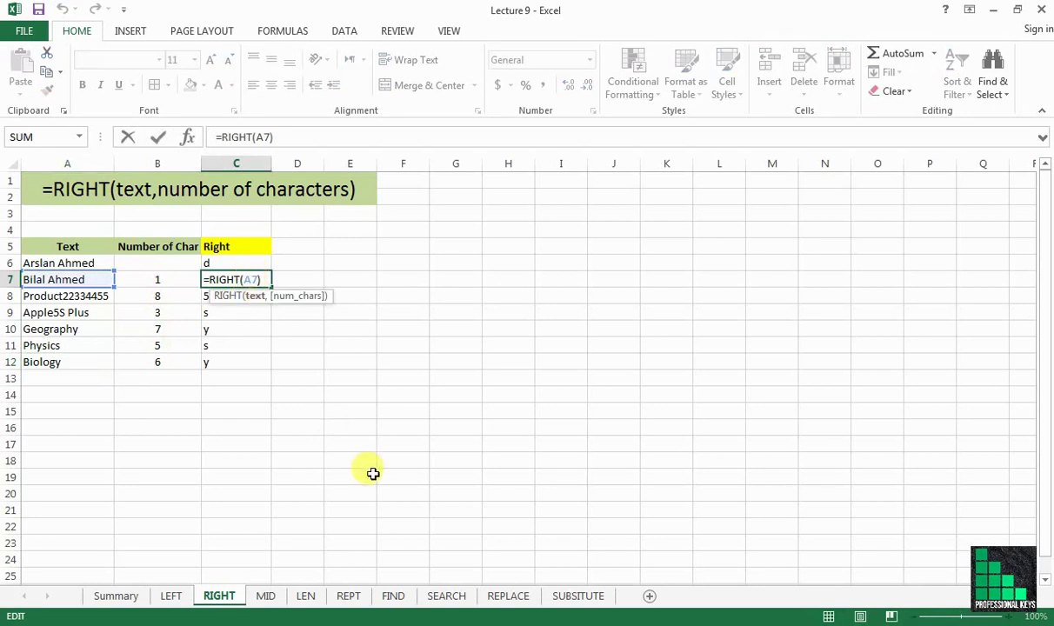
pyautogui.write(',')
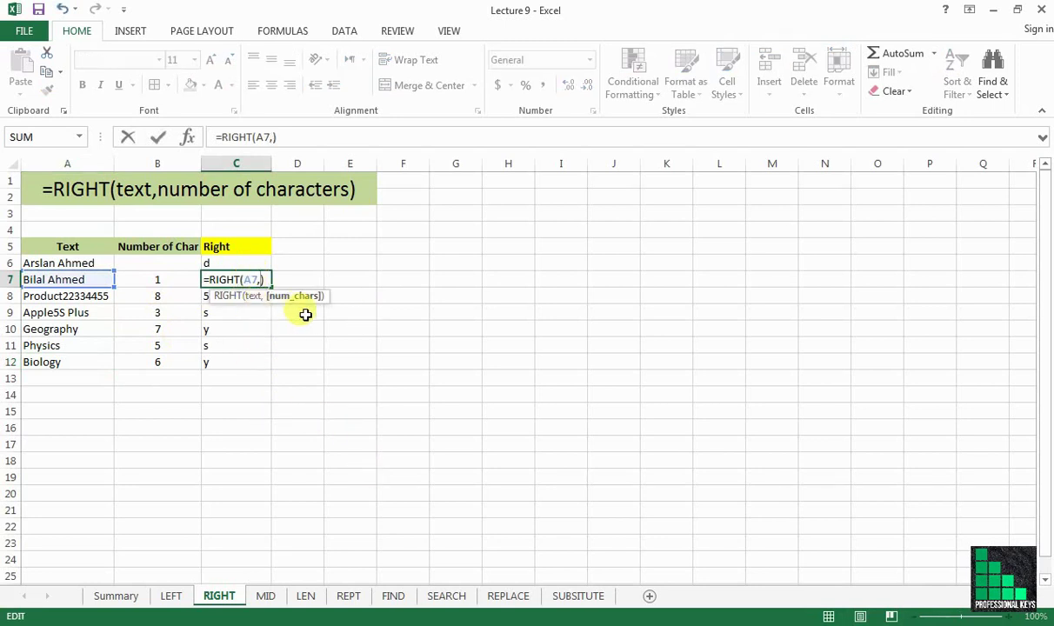
pyautogui.click(167, 281)
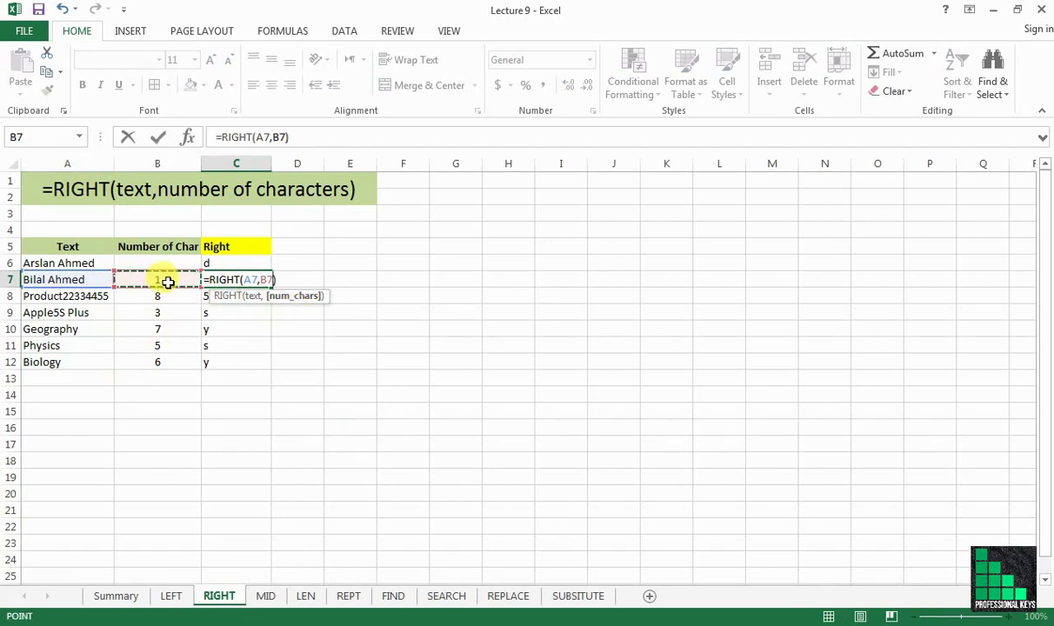
pyautogui.press('Return')
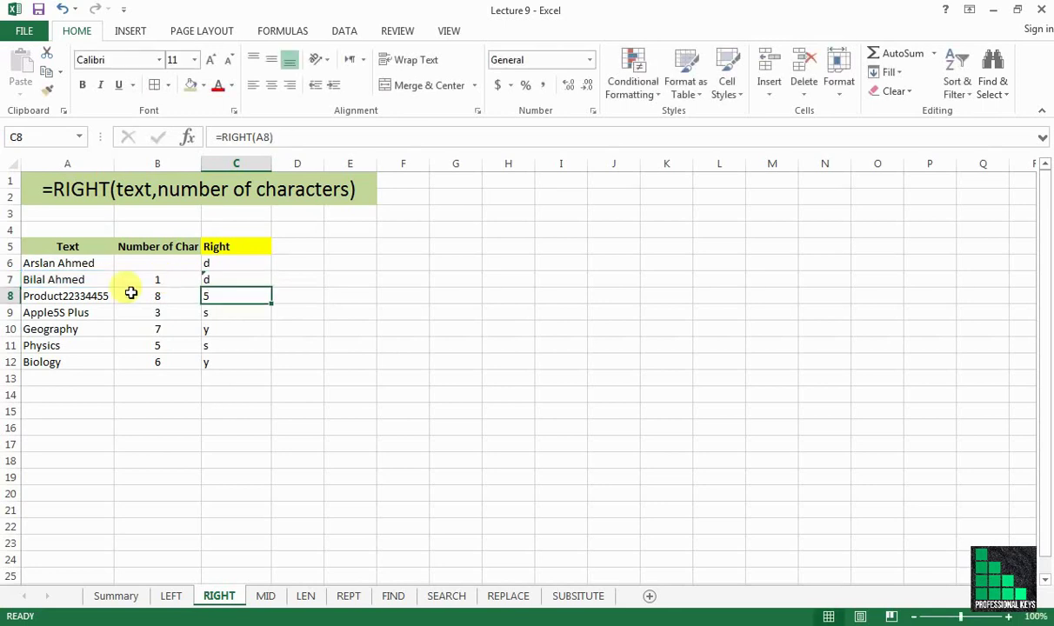
pyautogui.click(251, 278)
pyautogui.moveTo(271, 288); pyautogui.dragTo(258, 375)
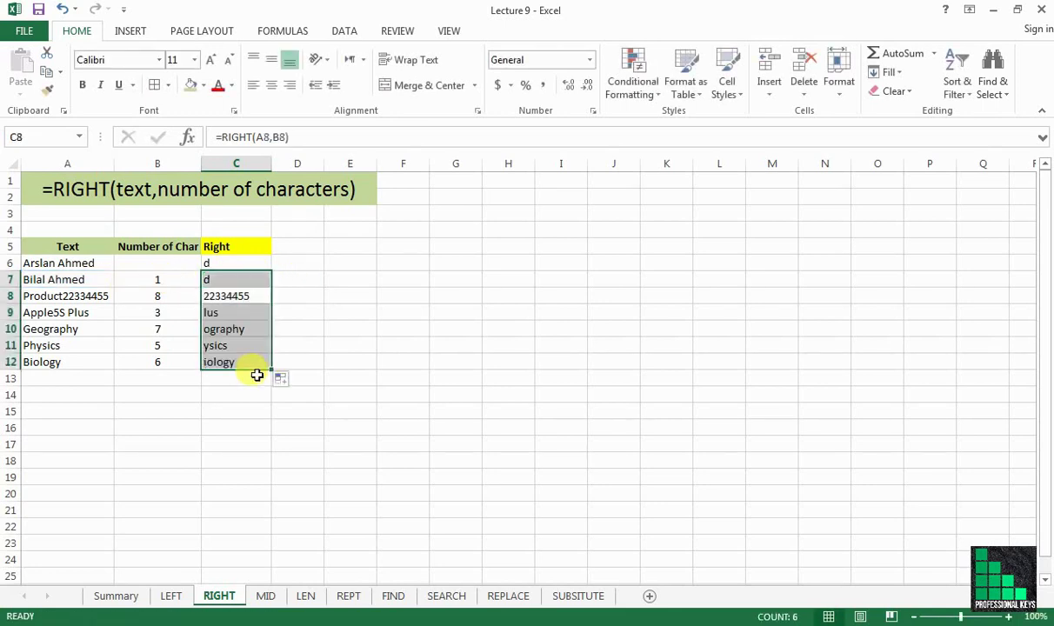
pyautogui.click(230, 410)
# Step: Set B8's character count to 5 so C8 shows 34455
pyautogui.click(157, 295)
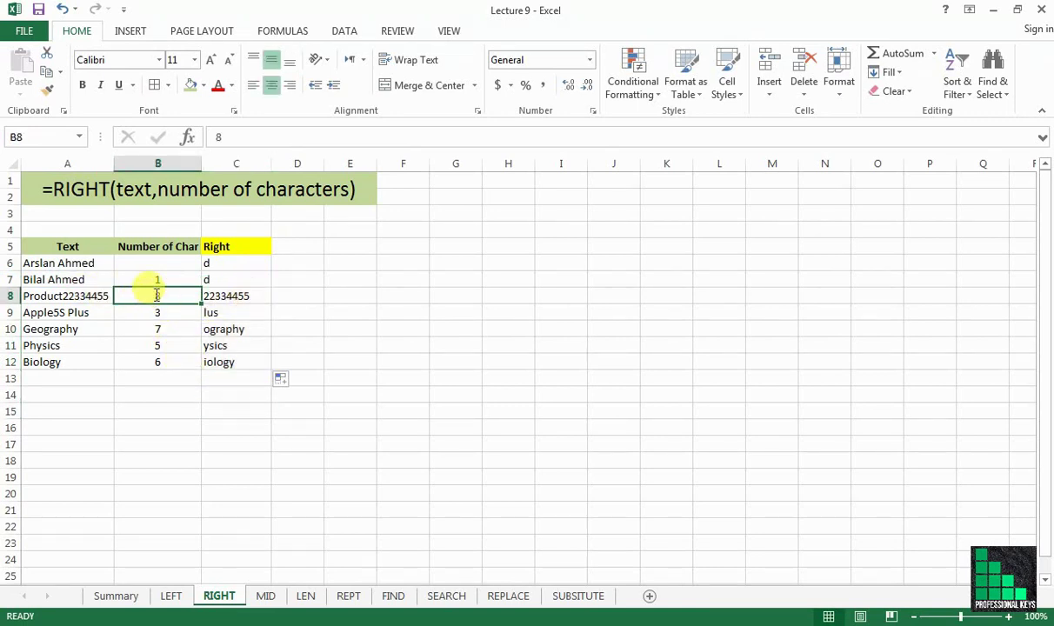
pyautogui.write('5')
pyautogui.press('Return')
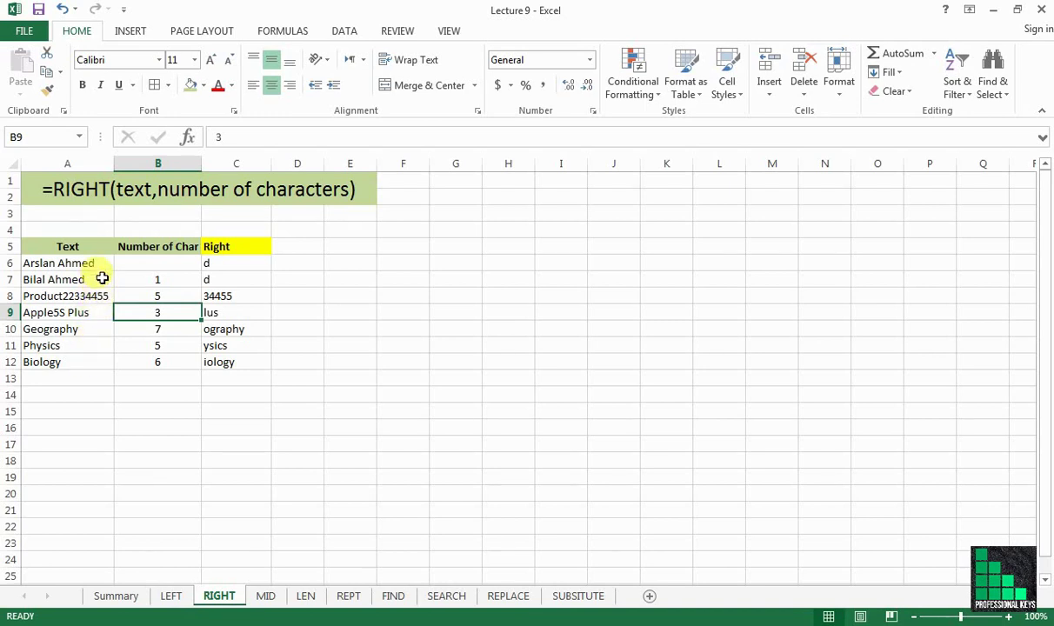
pyautogui.click(233, 248)
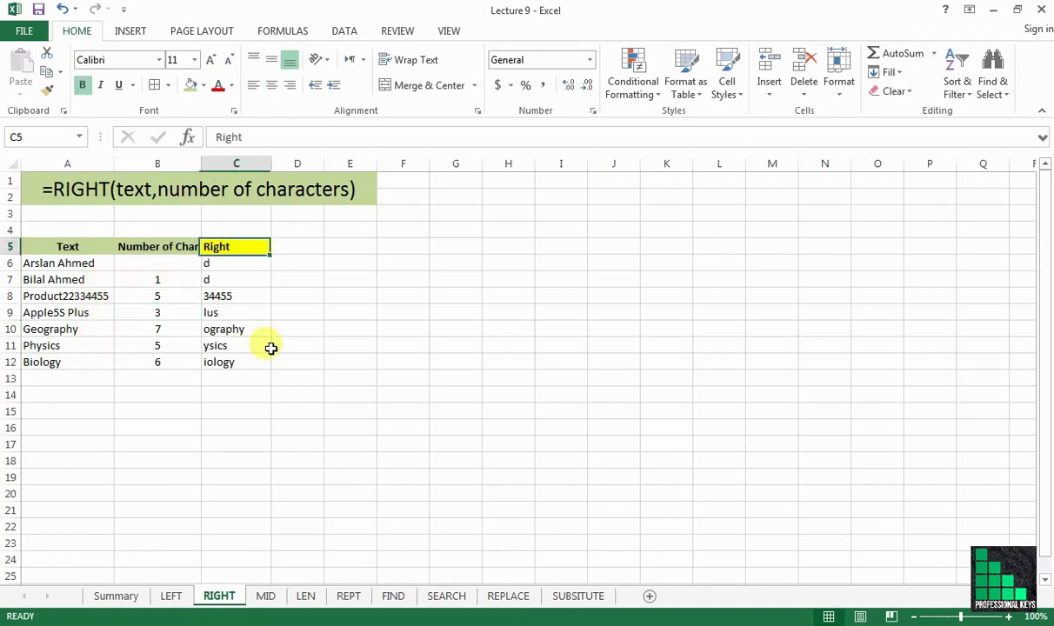
# Step: Go to the MID sheet and point out its Text, Start and Number of Char columns
pyautogui.click(263, 597)
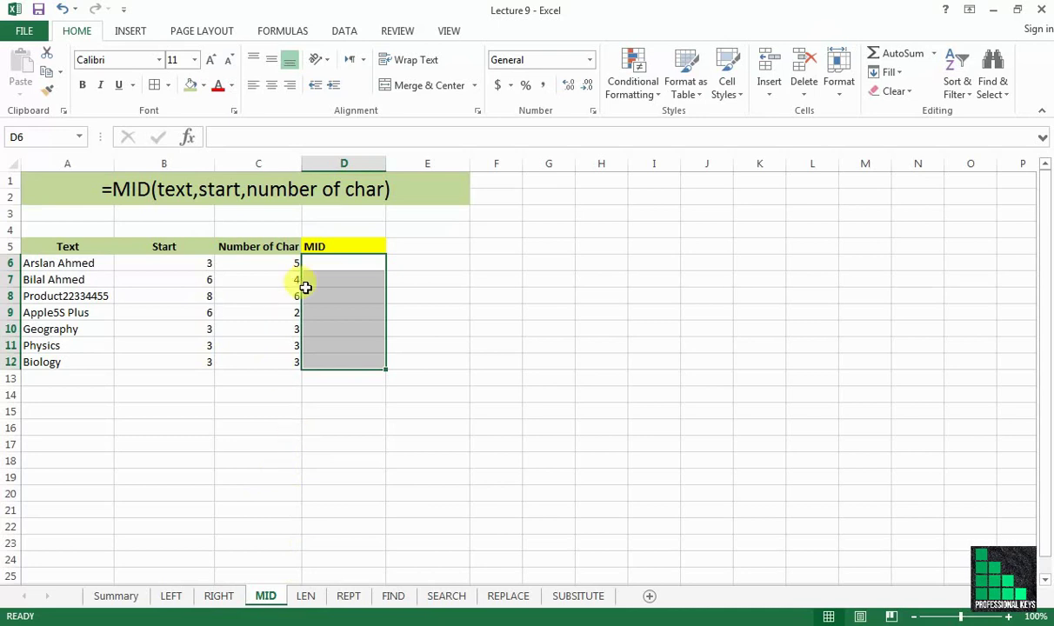
pyautogui.click(315, 262)
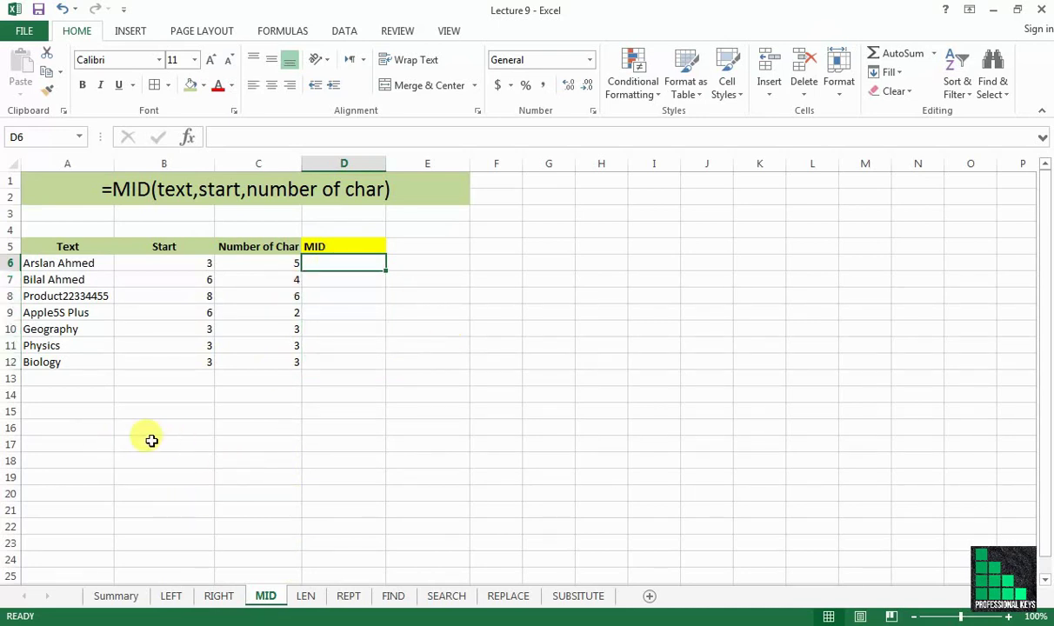
pyautogui.click(75, 249)
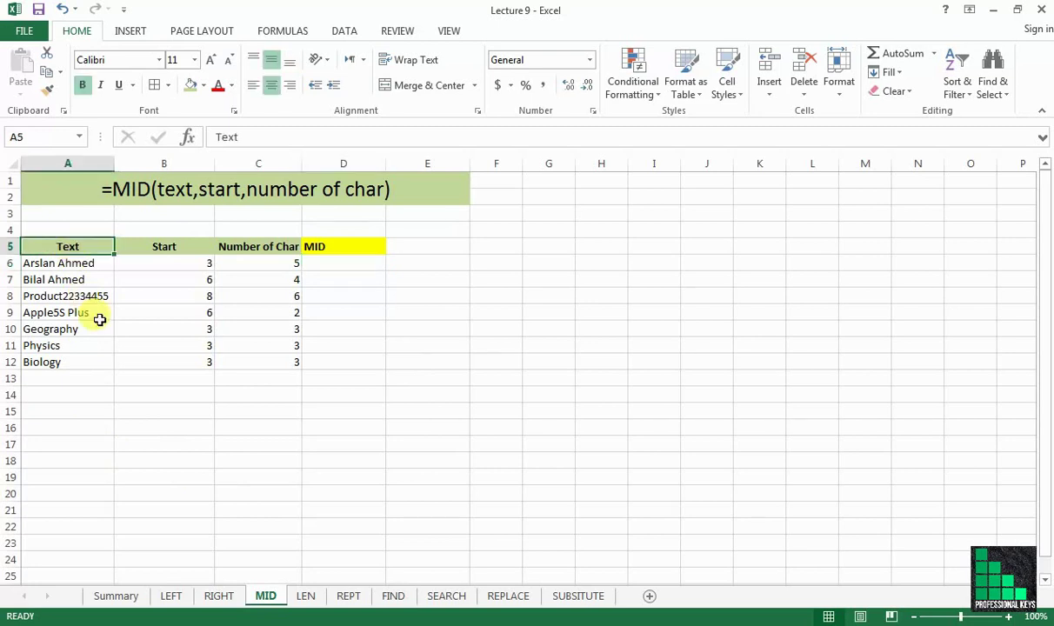
pyautogui.click(189, 248)
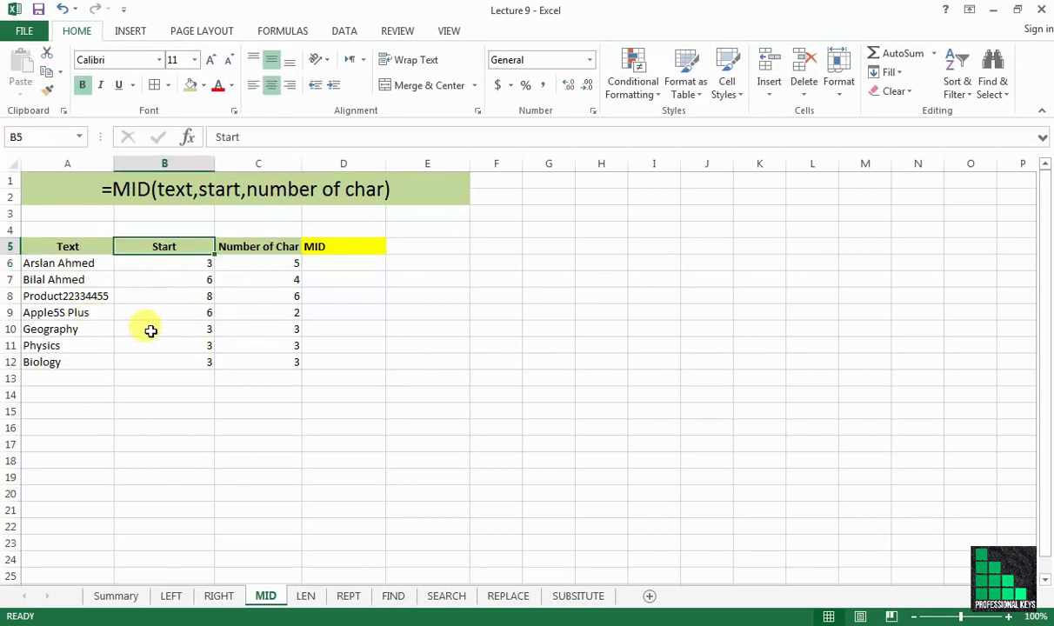
pyautogui.click(237, 247)
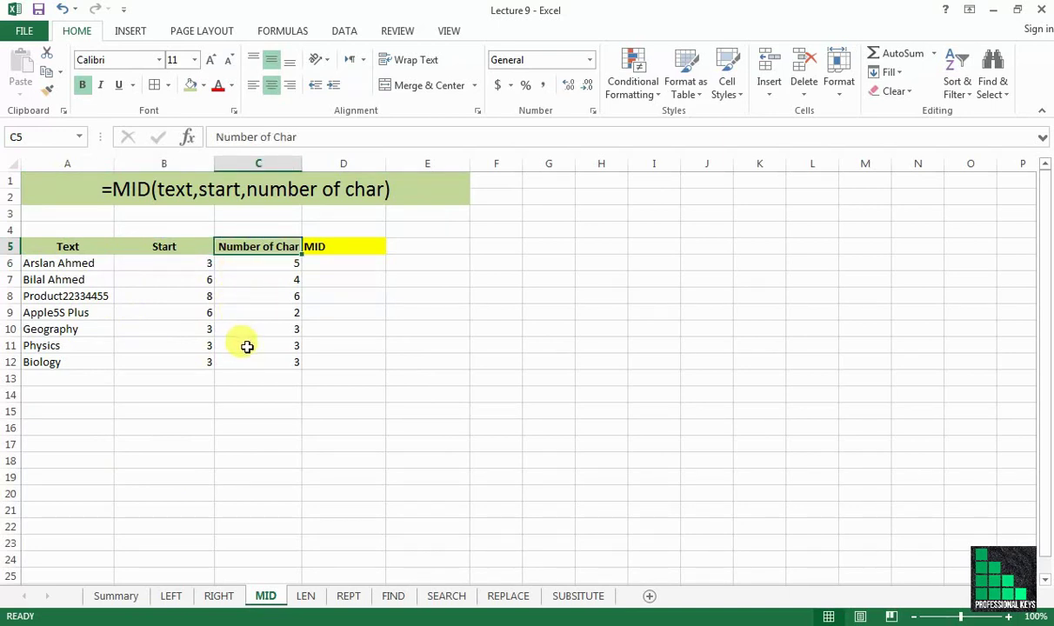
# Step: Enter =MID(A6,B6,C6) in D6, returning slan
pyautogui.click(345, 263)
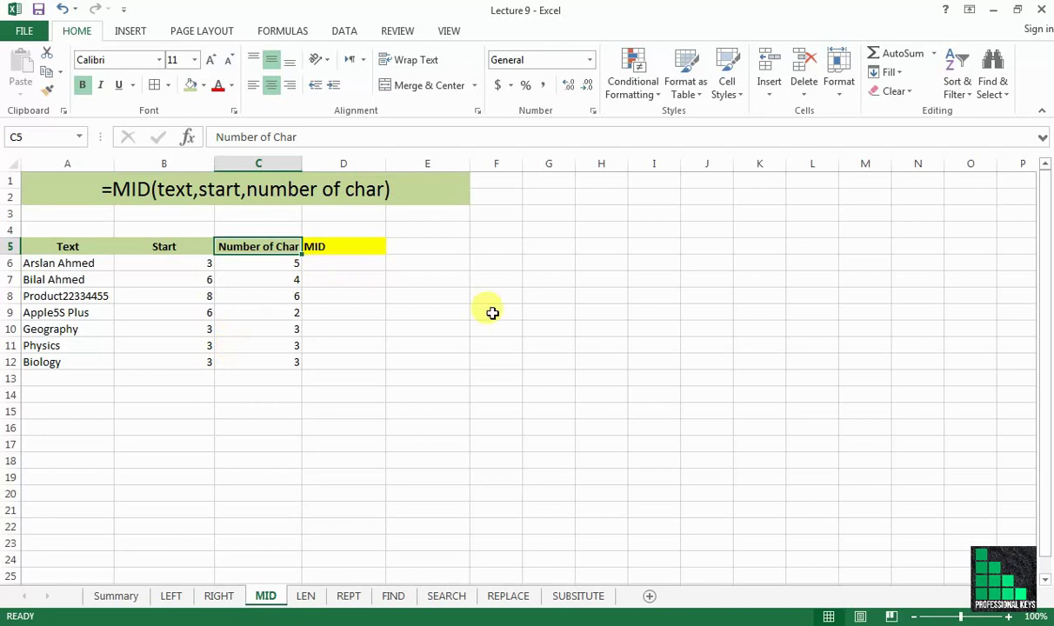
pyautogui.write('=')
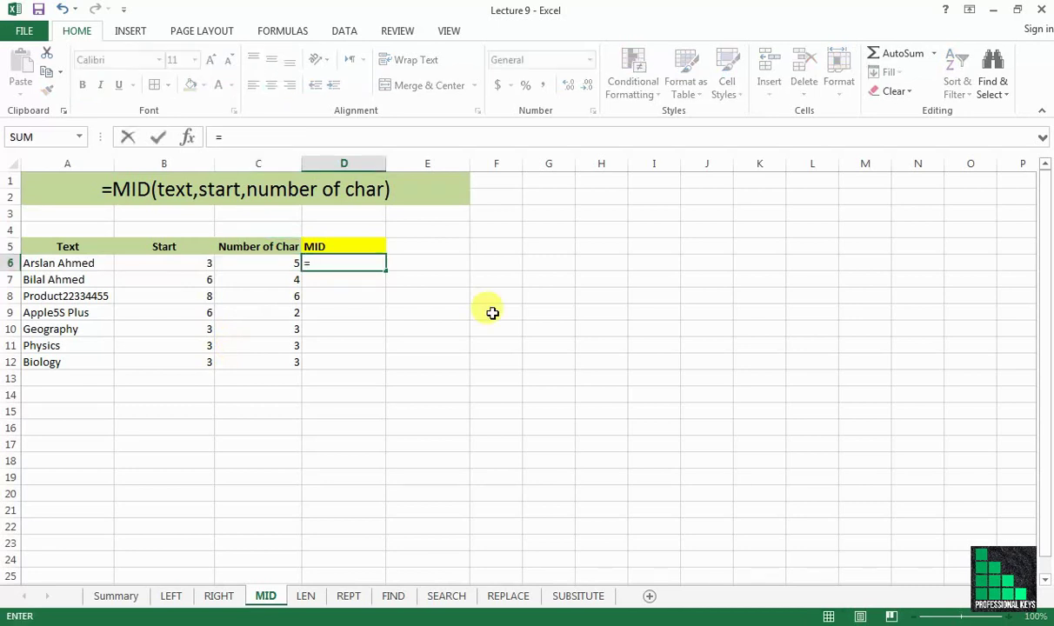
pyautogui.write('mid')
pyautogui.press('Tab')
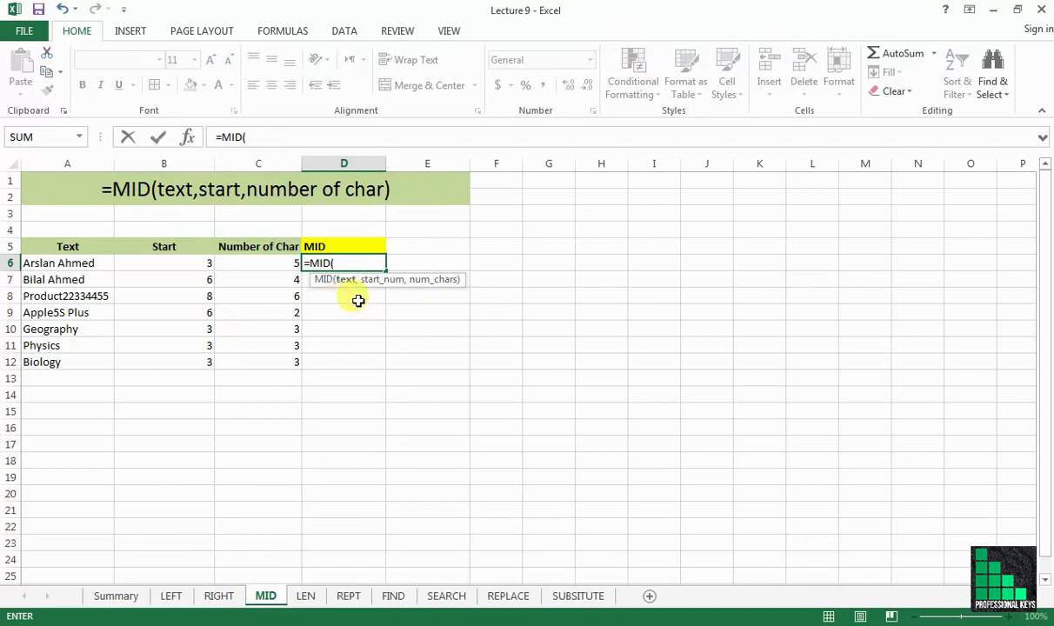
pyautogui.click(104, 265)
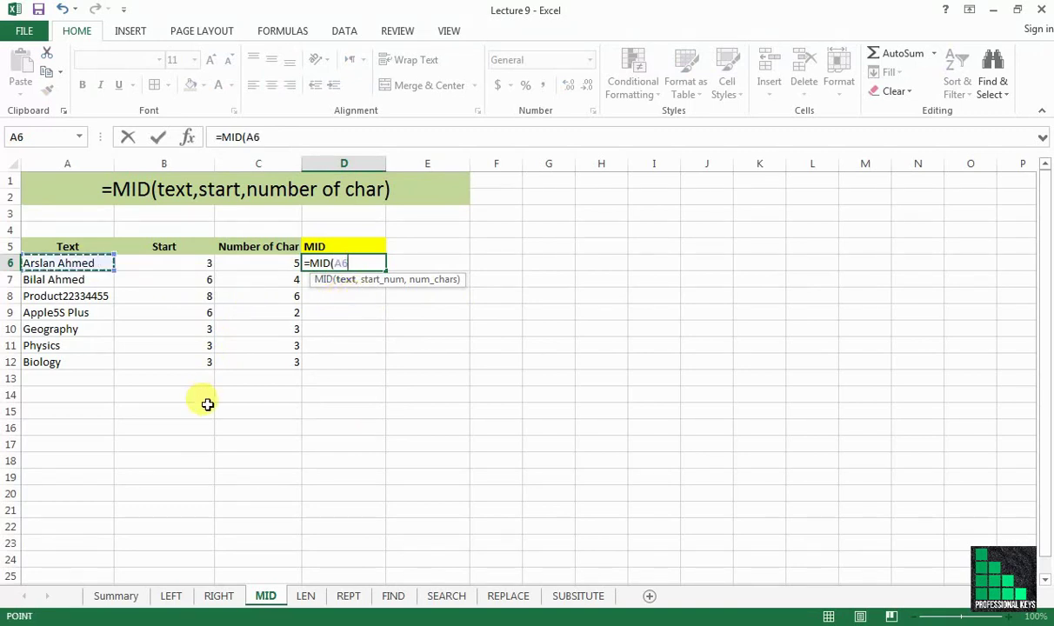
pyautogui.write(',')
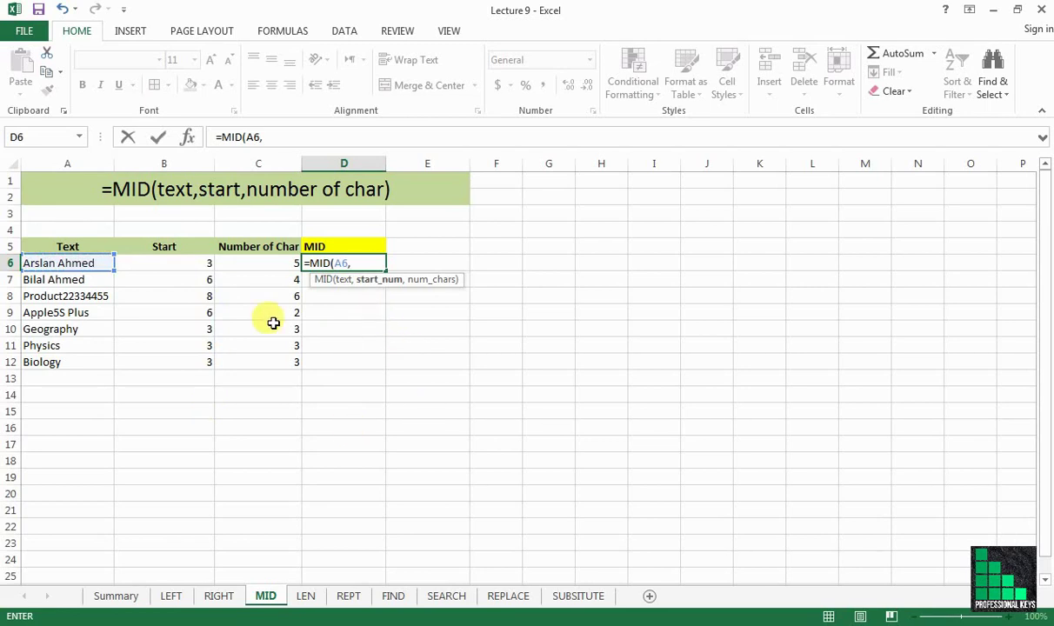
pyautogui.click(181, 262)
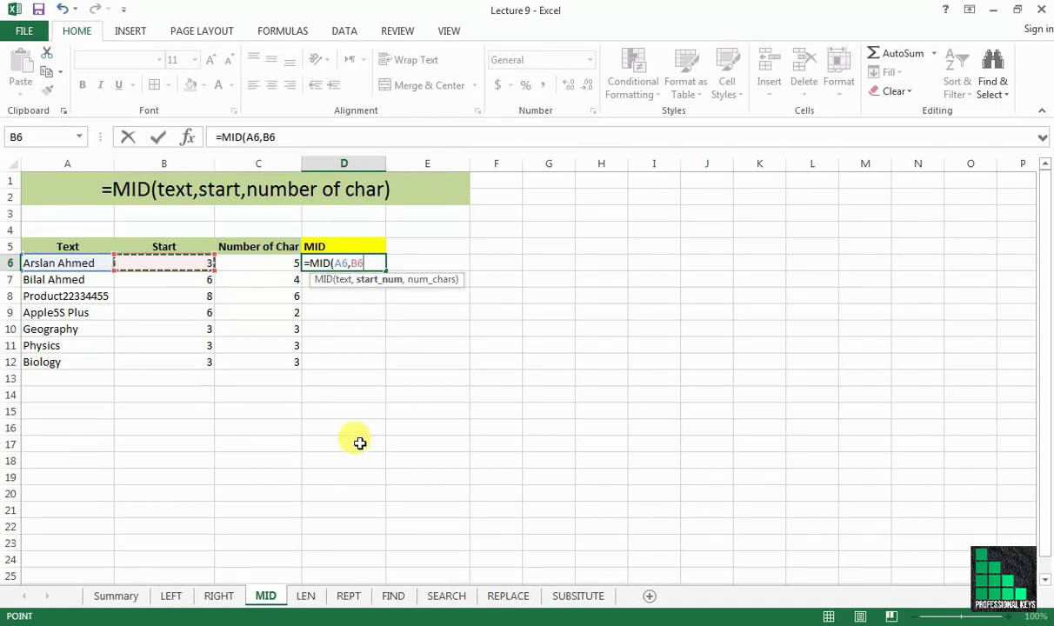
pyautogui.write(',')
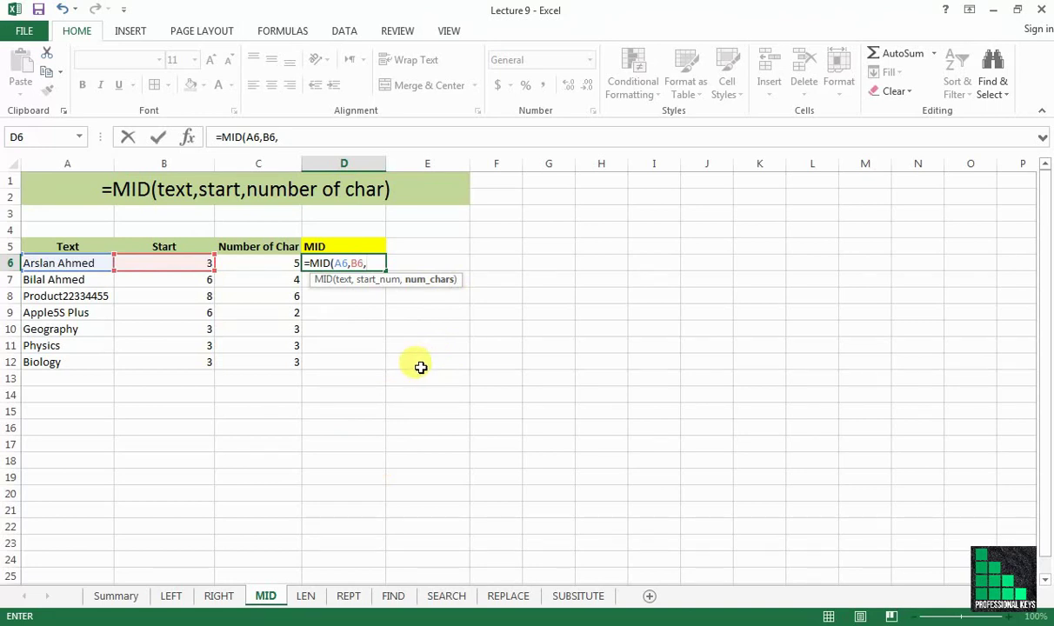
pyautogui.click(265, 265)
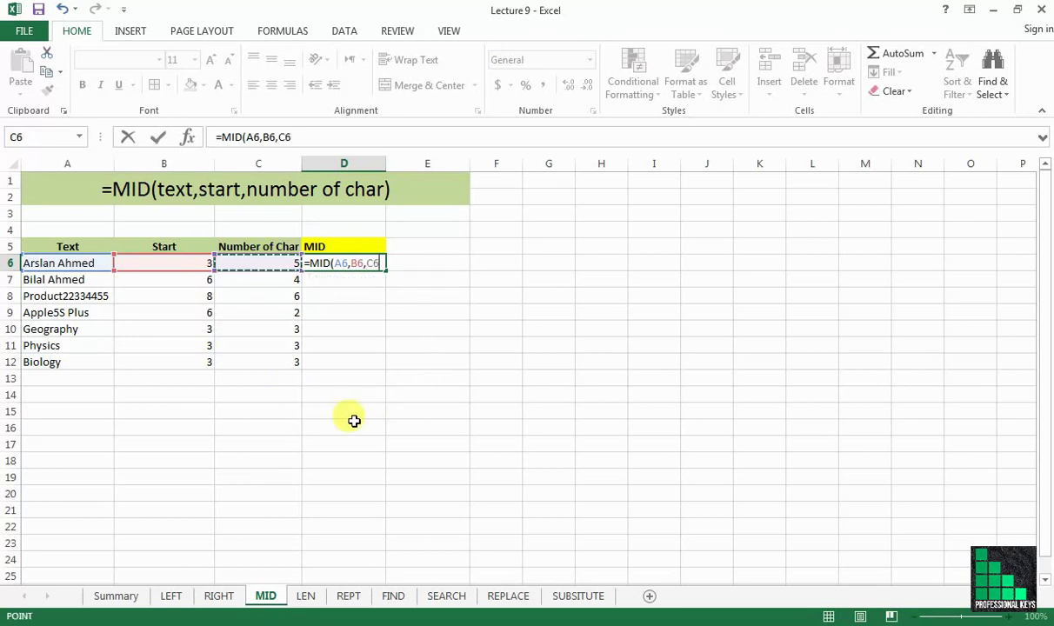
pyautogui.press('Return')
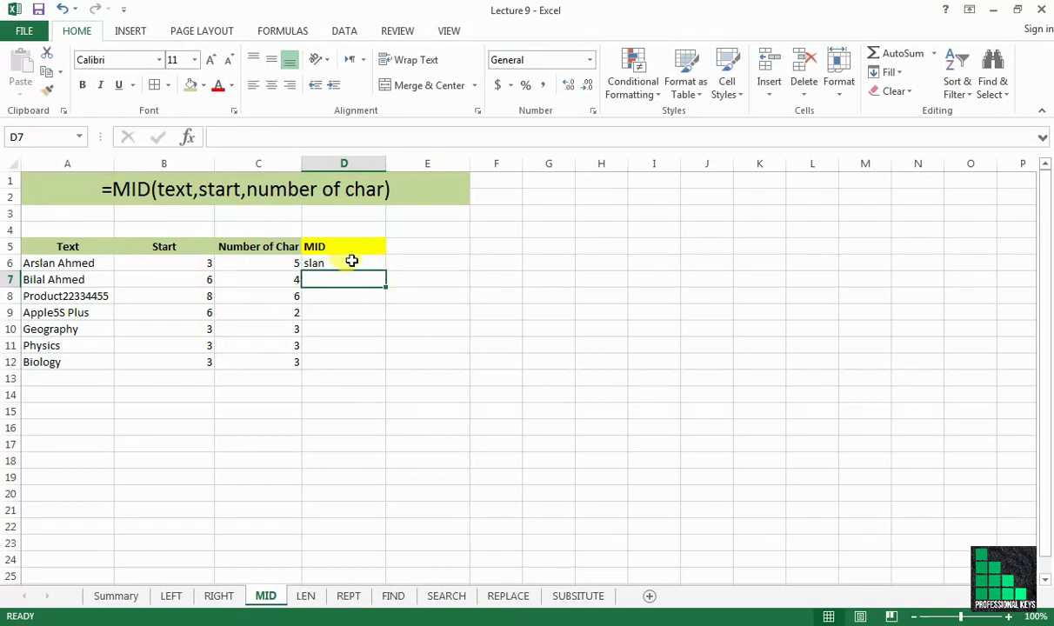
# Step: Review D6's MID formula, then change C6's count to 4 and then 6
pyautogui.click(351, 263)
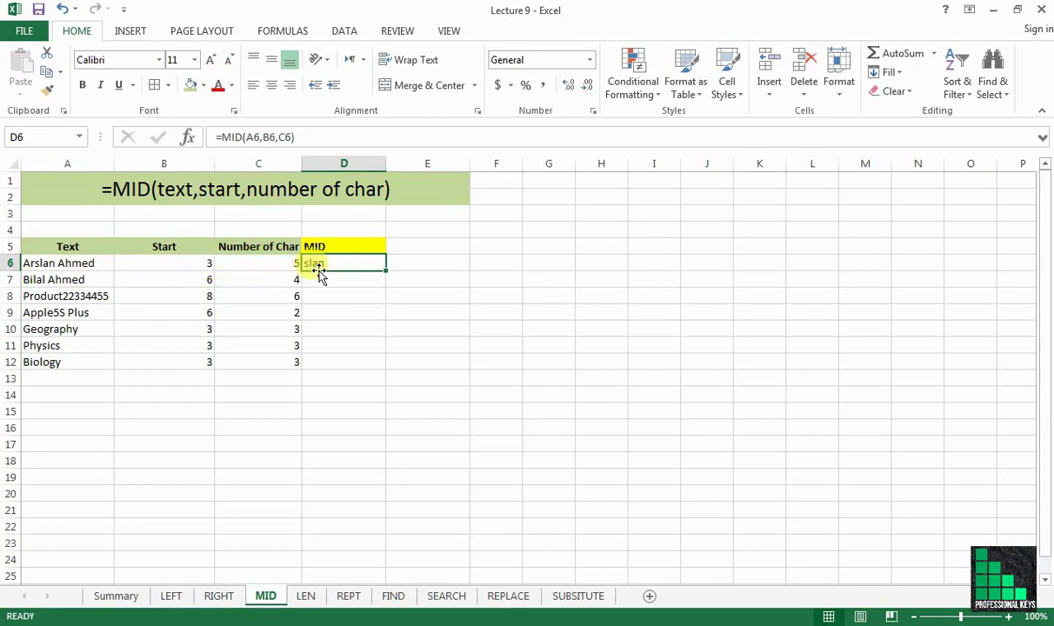
pyautogui.doubleClick(352, 263)
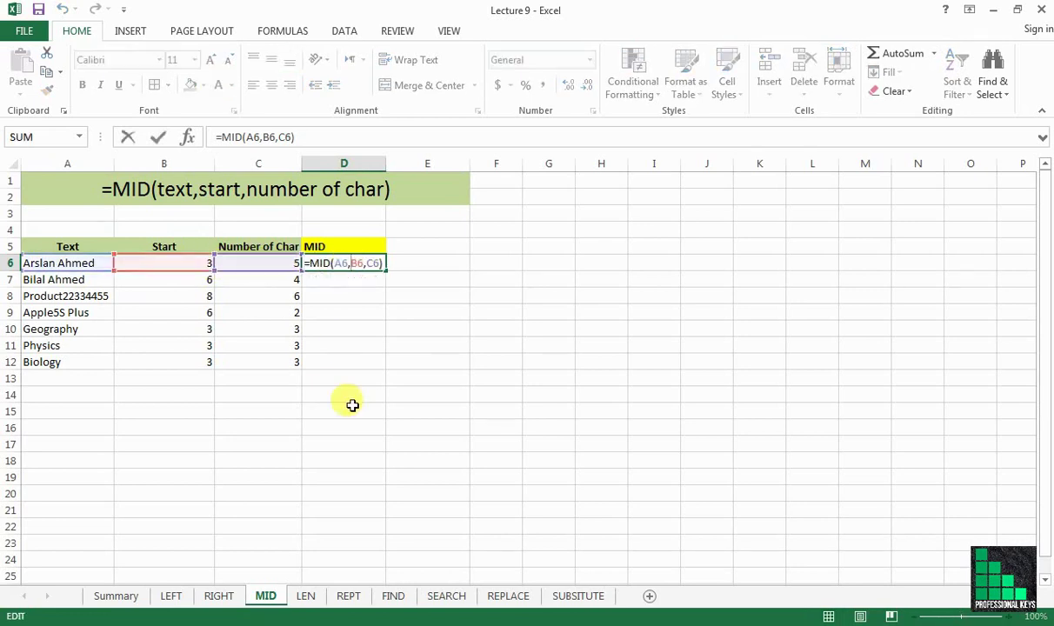
pyautogui.press('Return')
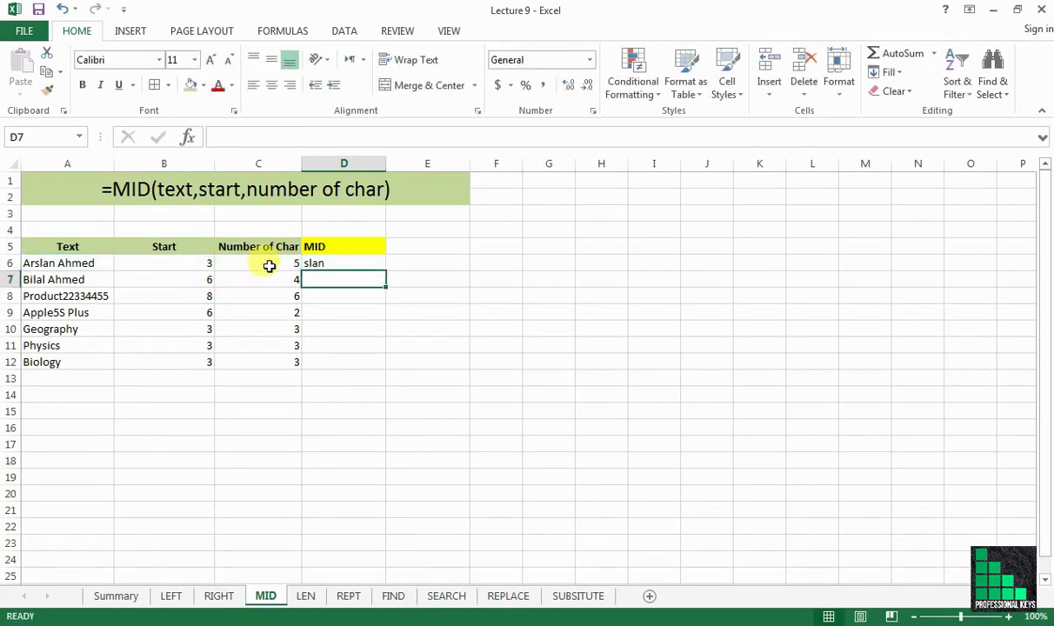
pyautogui.click(270, 264)
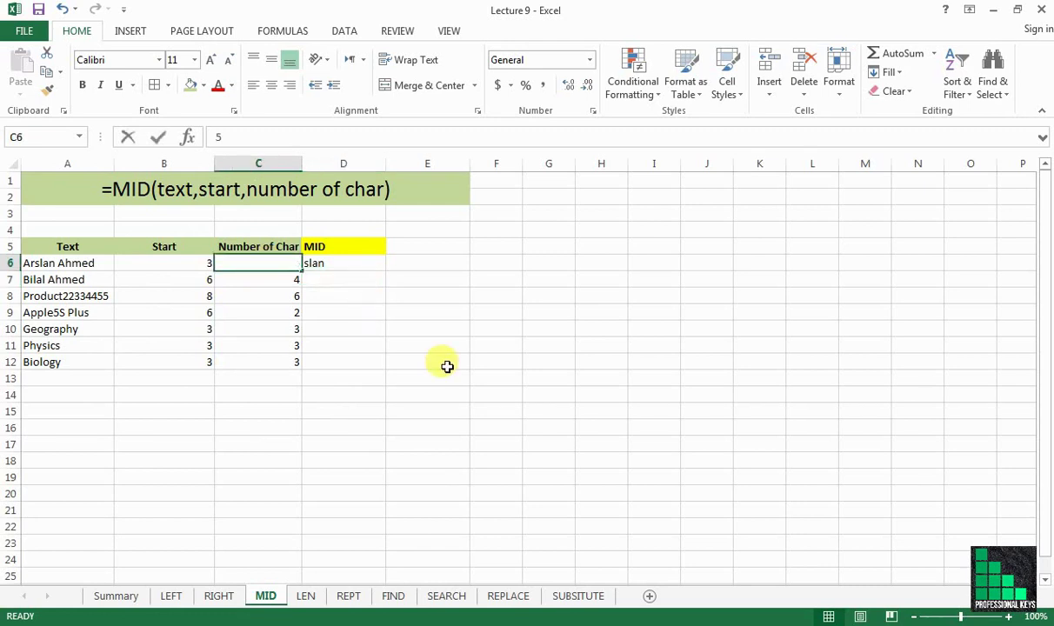
pyautogui.write('4')
pyautogui.press('Return')
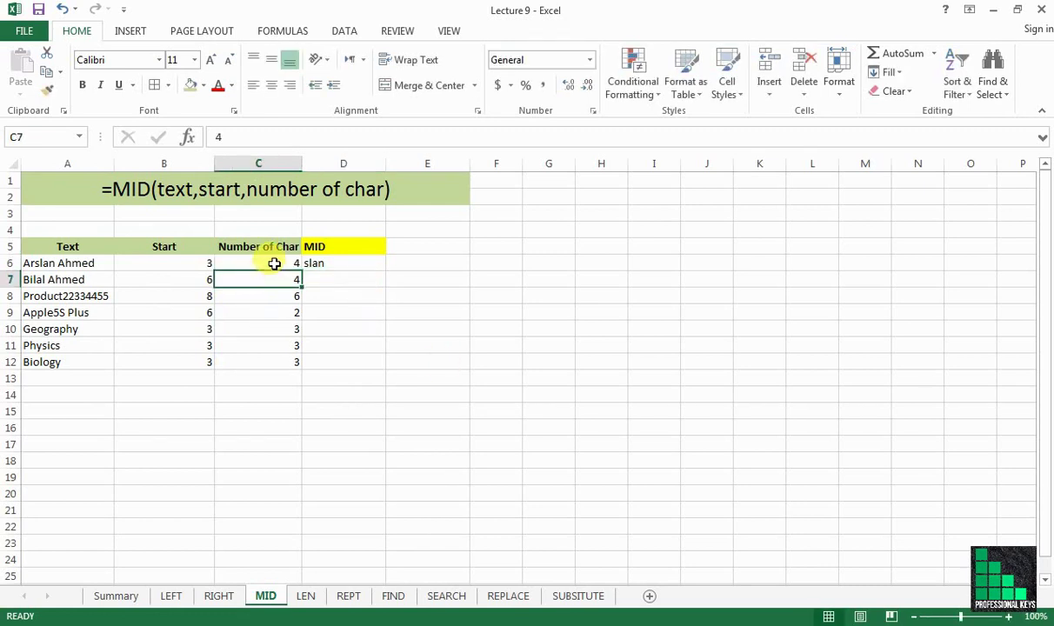
pyautogui.click(273, 264)
pyautogui.write('6')
pyautogui.press('Return')
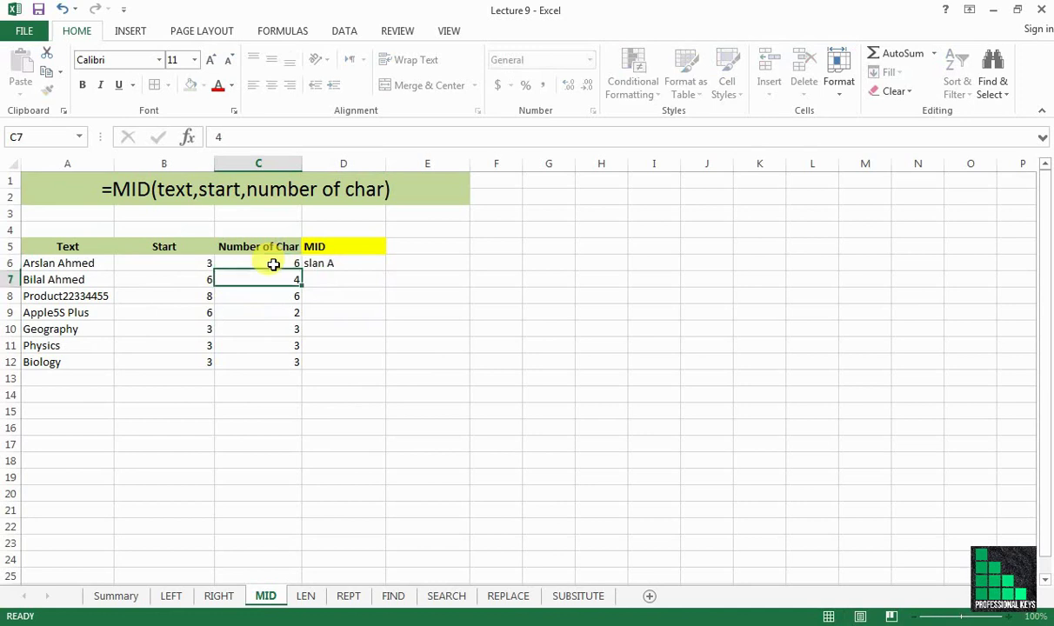
# Step: Fill the MID formula from D6 down to D12
pyautogui.click(355, 263)
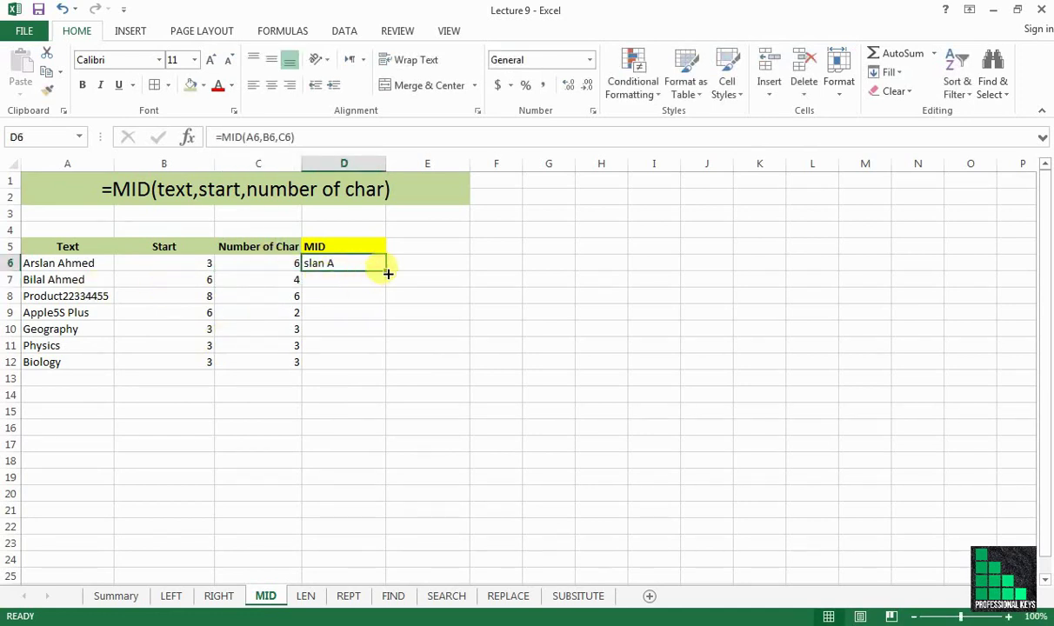
pyautogui.moveTo(388, 273); pyautogui.dragTo(390, 365)
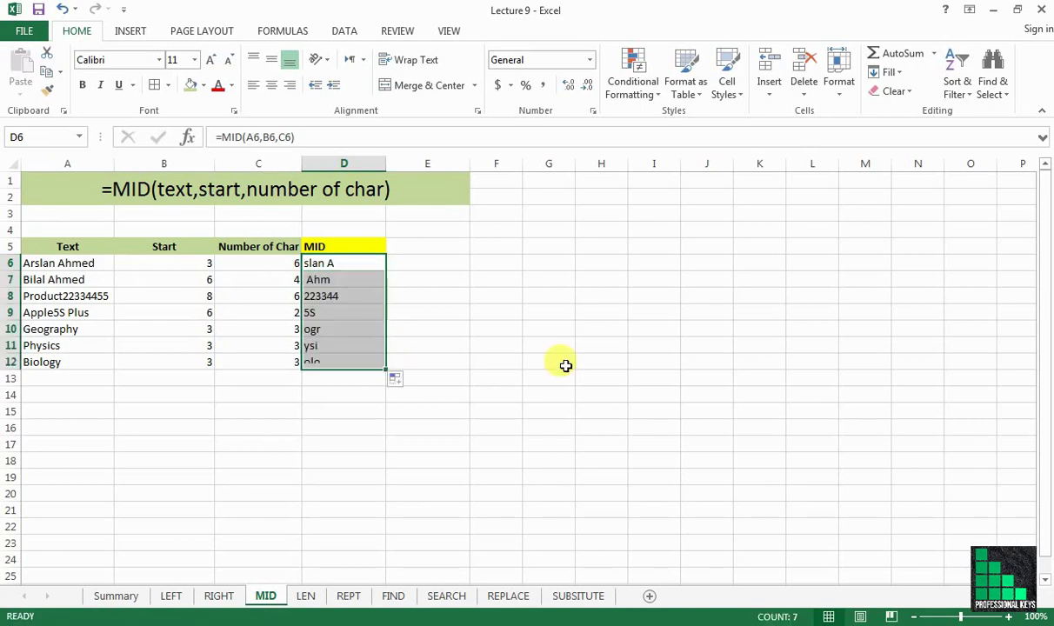
pyautogui.click(308, 393)
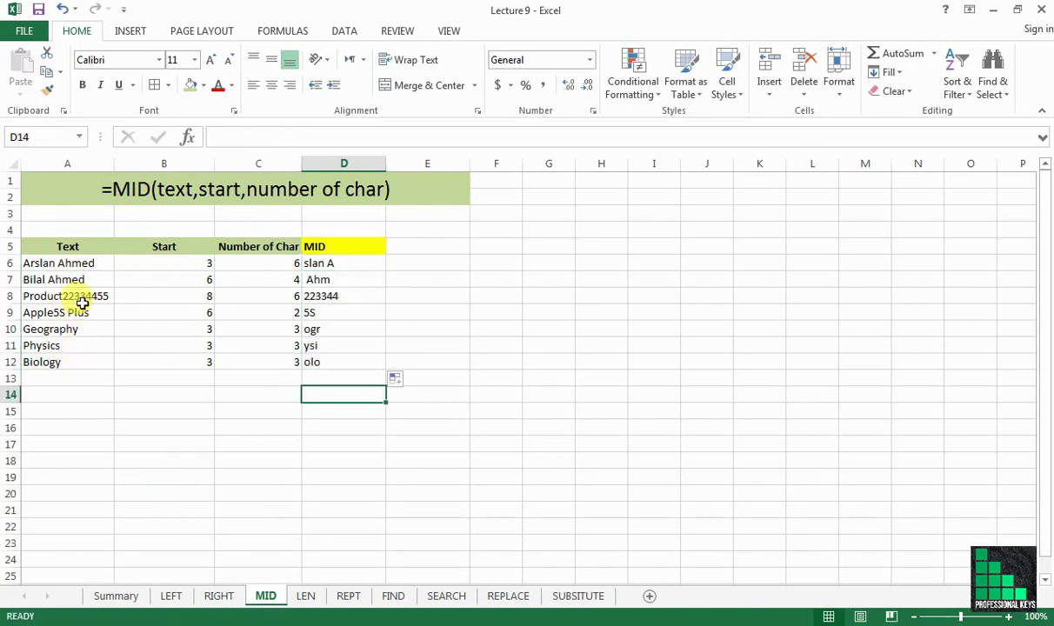
# Step: On the LEN sheet, enter =LEN(A6) in B6
pyautogui.click(306, 596)
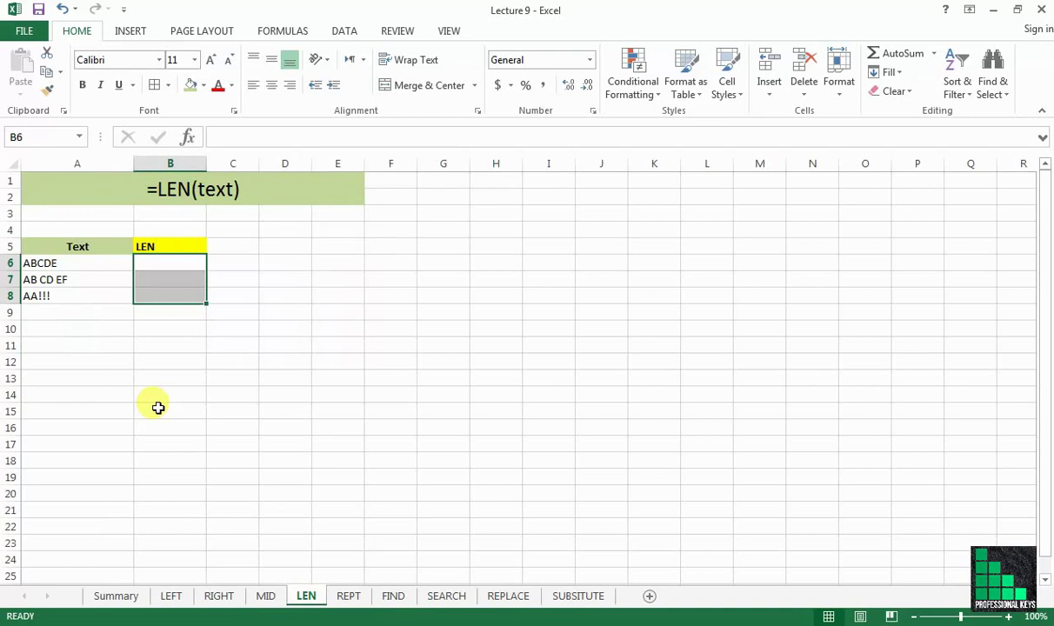
pyautogui.click(188, 262)
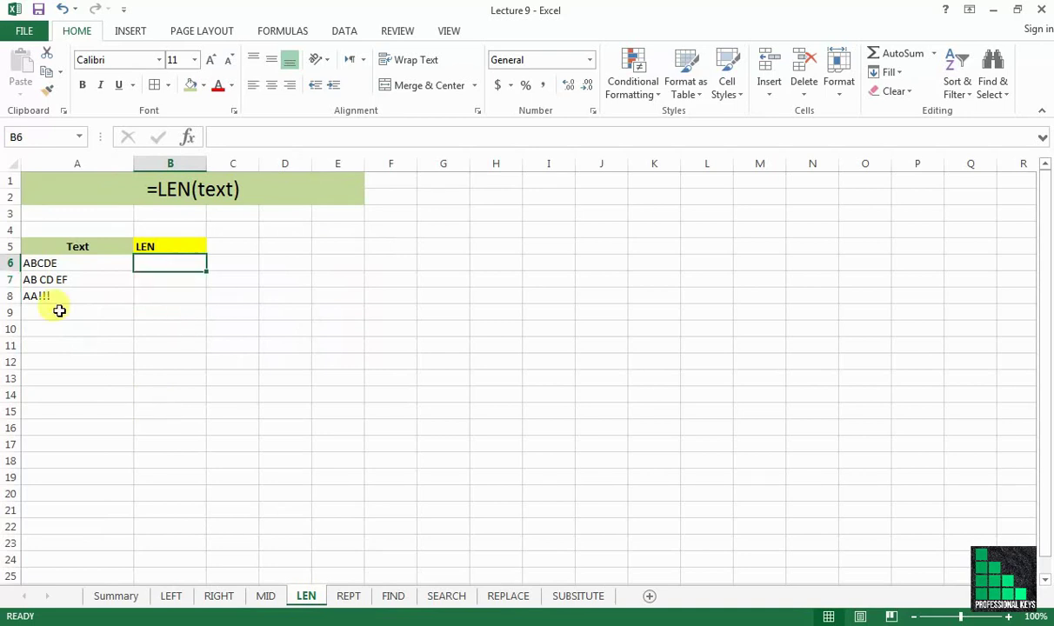
pyautogui.write('=l')
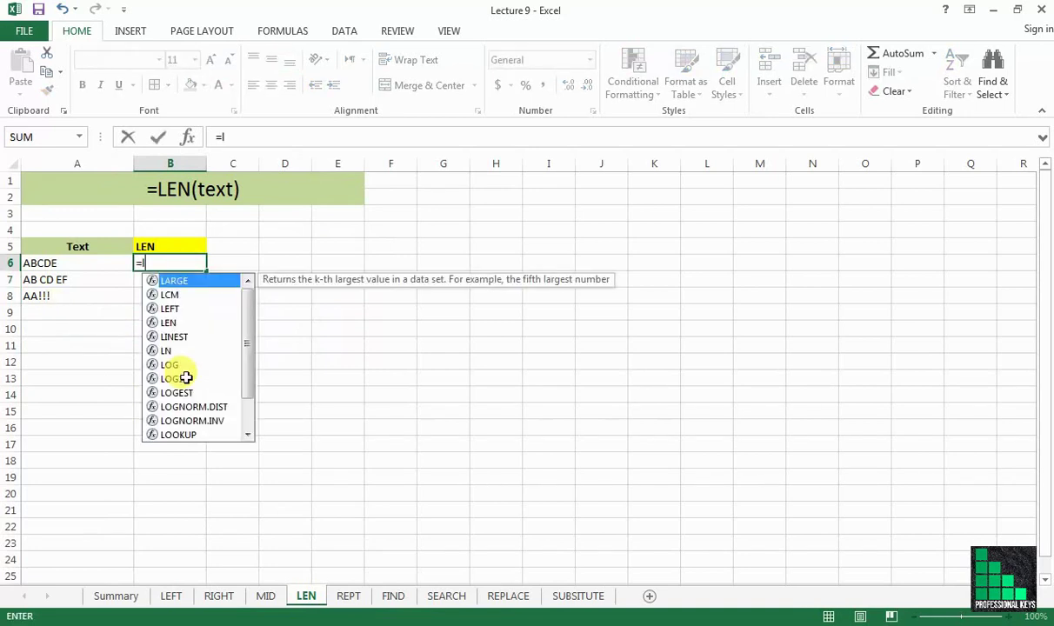
pyautogui.write('en')
pyautogui.press('Tab')
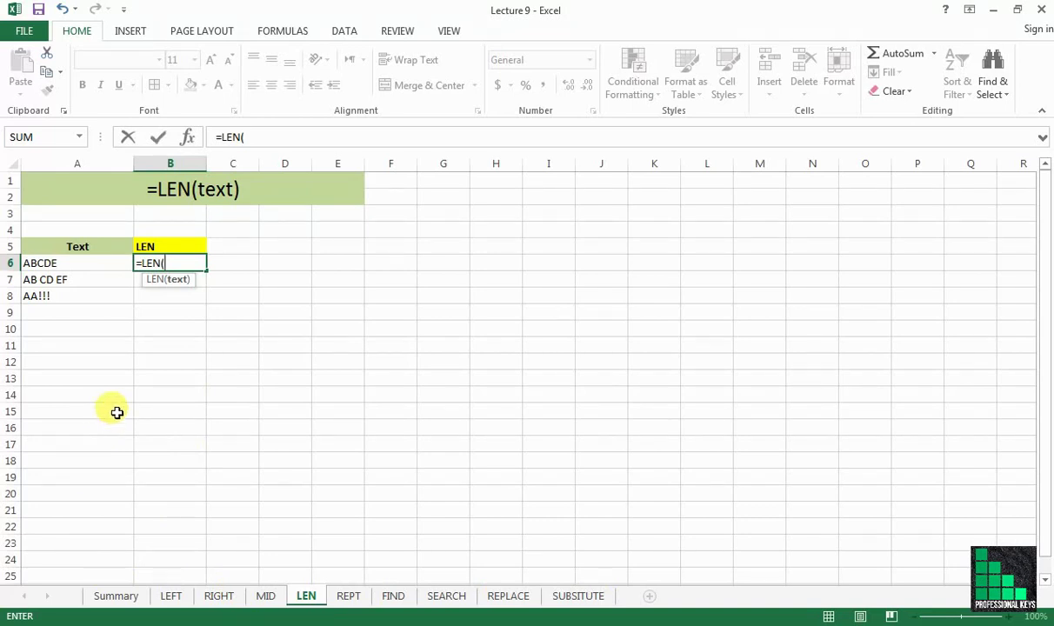
pyautogui.click(58, 262)
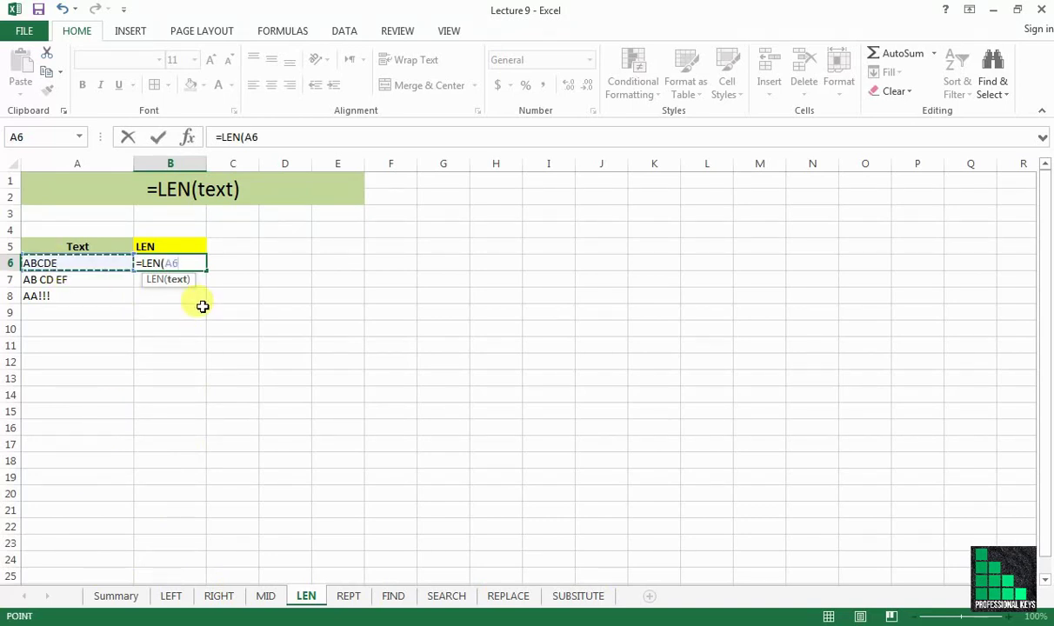
pyautogui.write(')')
pyautogui.press('Return')
# Step: Fill the LEN formula down to B8, giving counts 5, 9 and 5
pyautogui.click(192, 262)
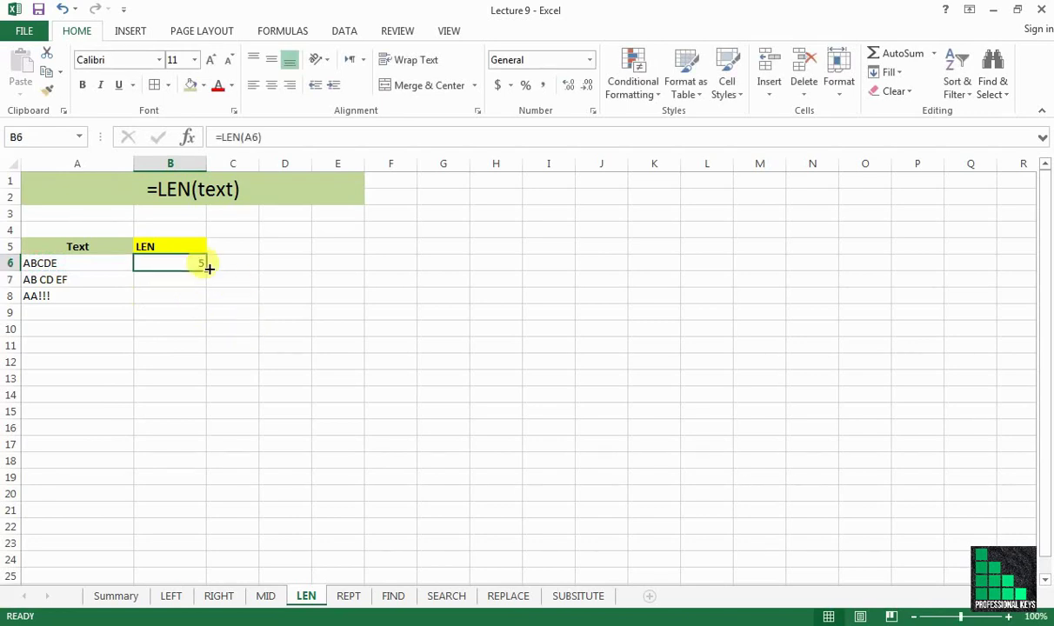
pyautogui.moveTo(208, 269); pyautogui.dragTo(210, 302)
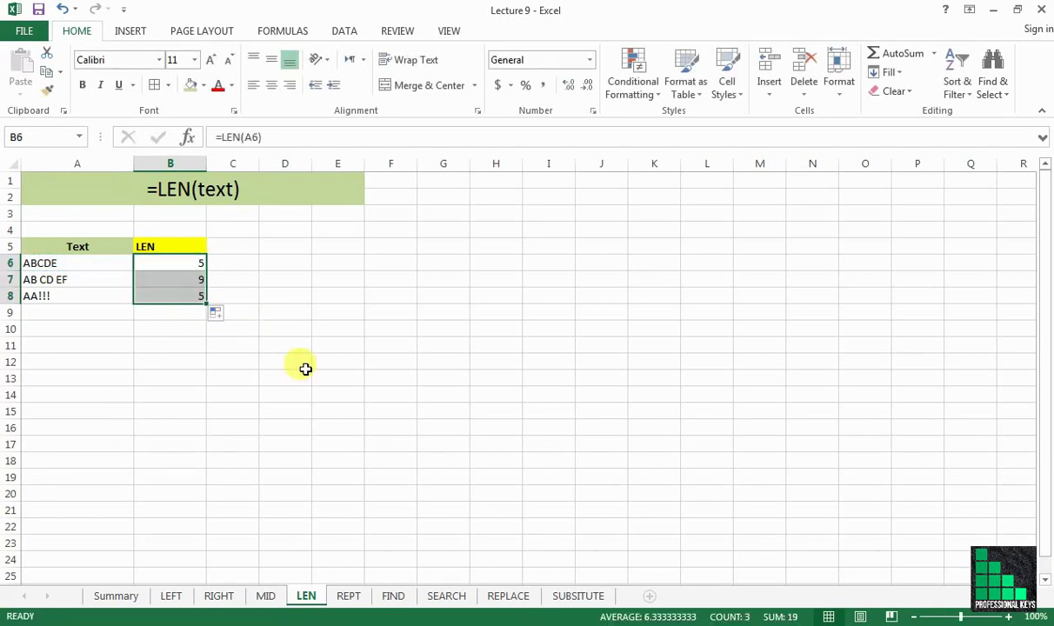
pyautogui.click(169, 410)
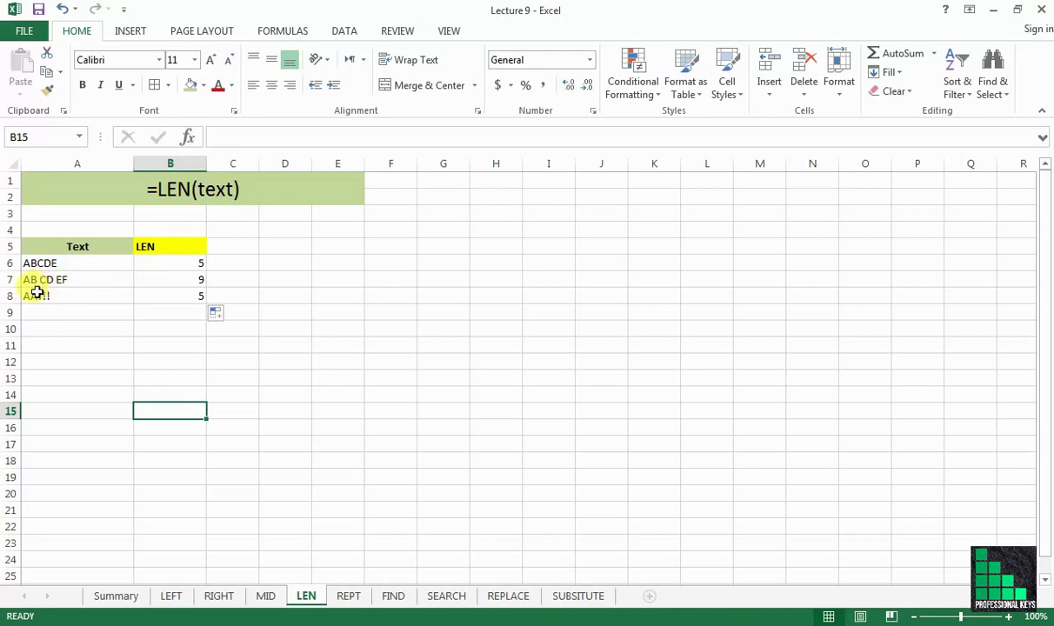
# Step: Shorten A7's AB CD EF to 8 characters, and add then remove @ in A8's AA!!!
pyautogui.click(97, 279)
pyautogui.doubleClick(97, 279)
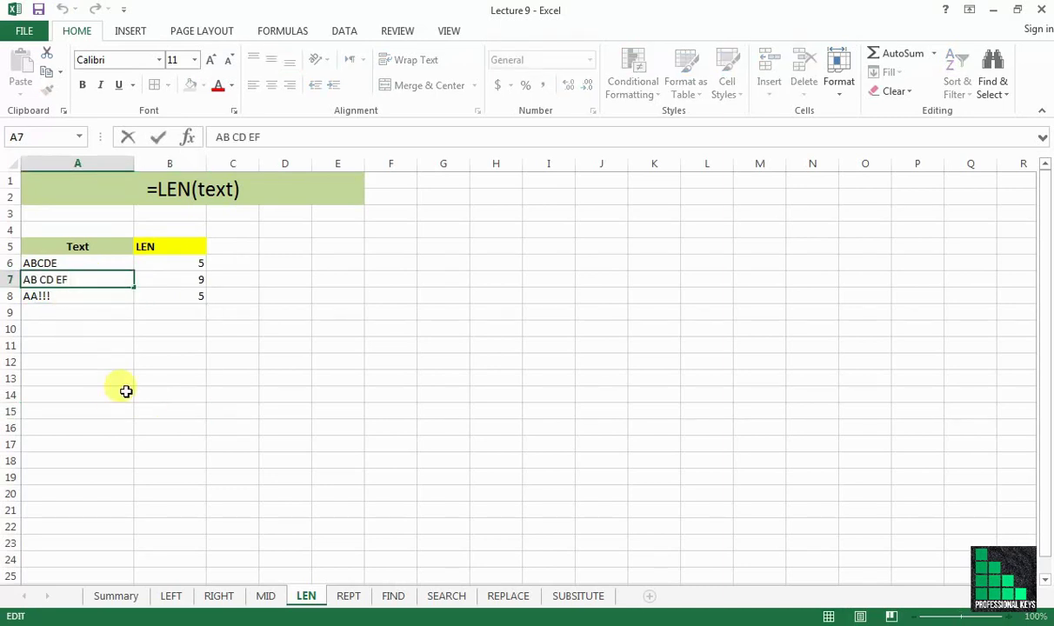
pyautogui.press('Return')
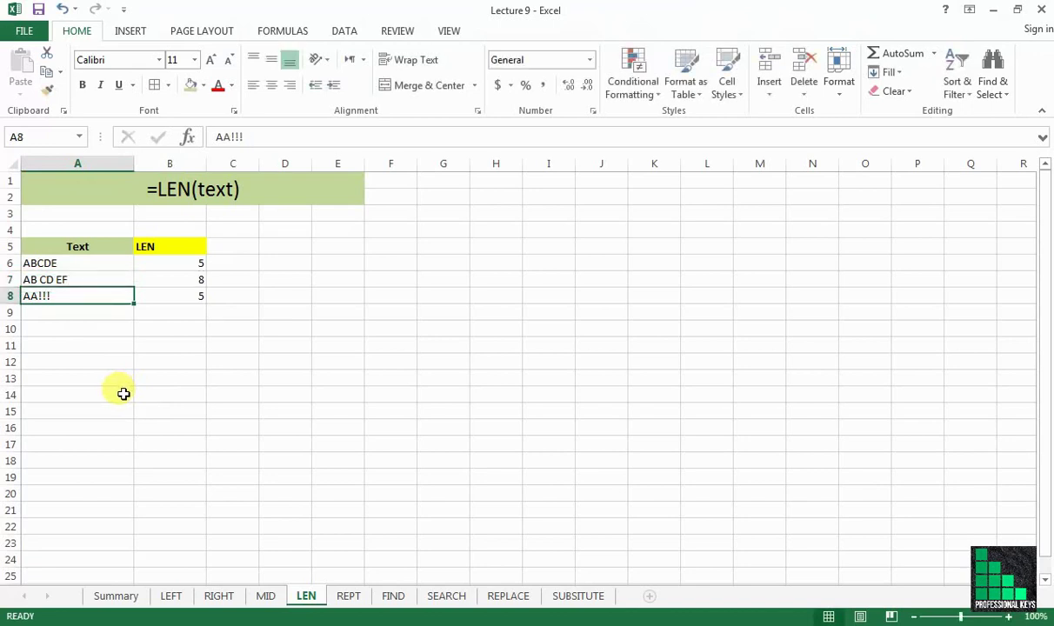
pyautogui.doubleClick(70, 296)
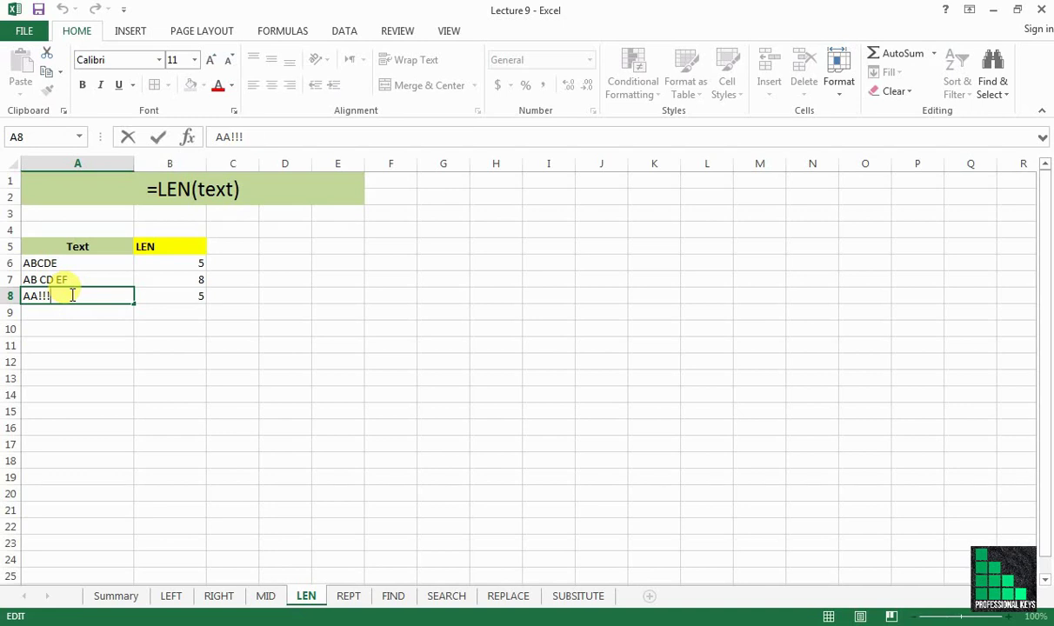
pyautogui.write('@')
pyautogui.press('Return')
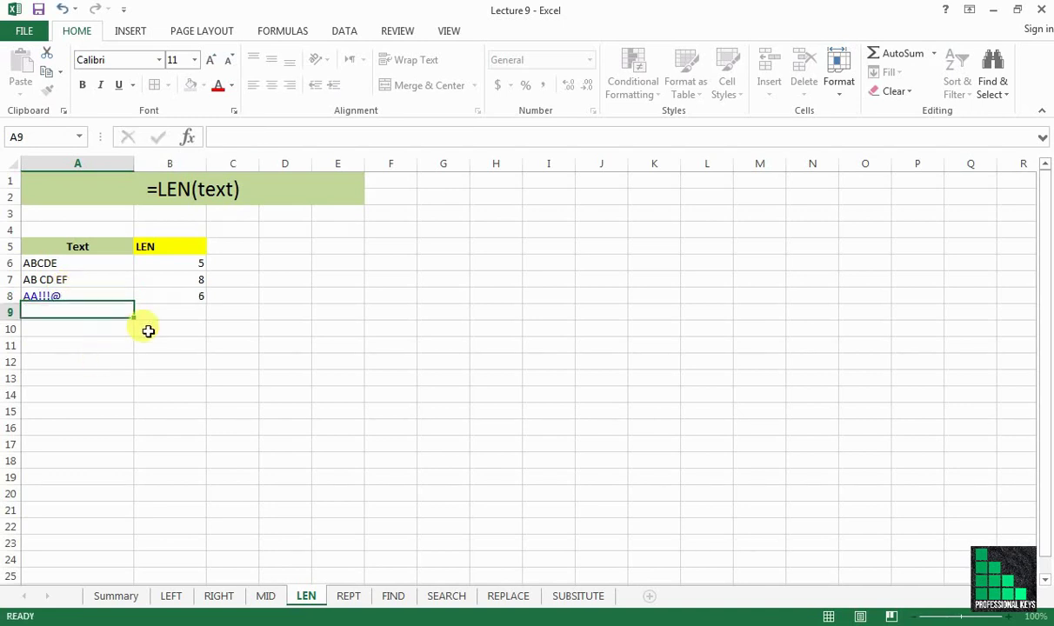
pyautogui.doubleClick(81, 296)
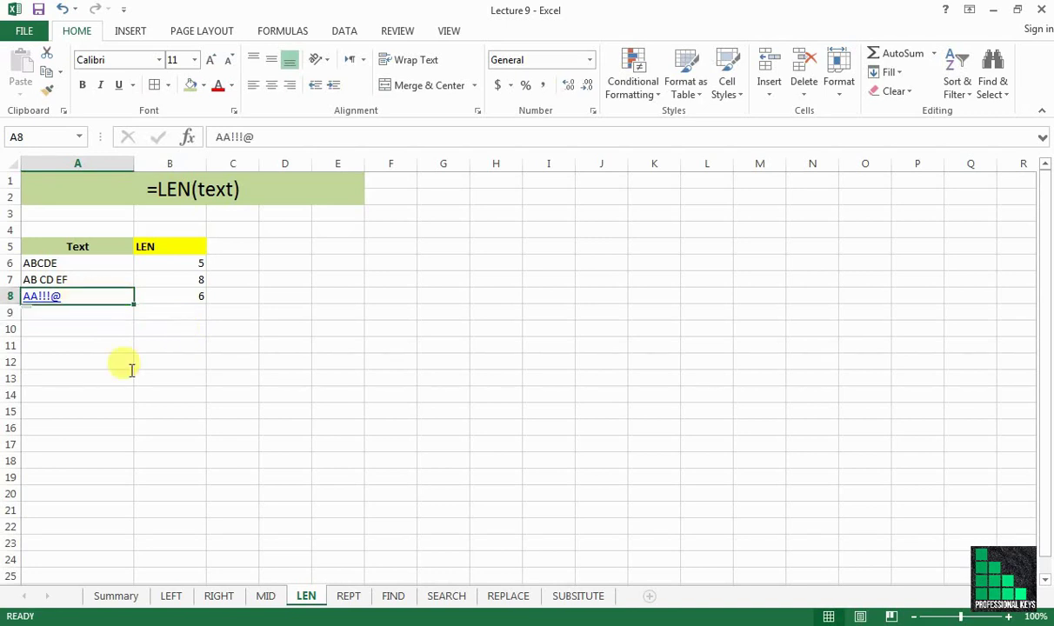
pyautogui.press('BackSpace')
pyautogui.press('Return')
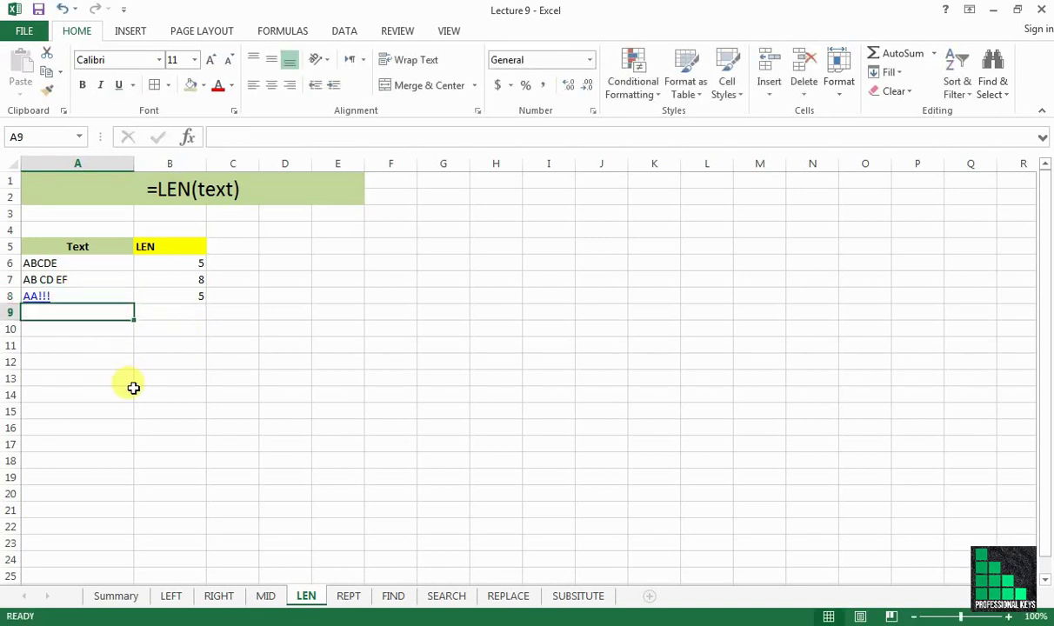
# Step: Remove A8's hyperlink, save the workbook, and move to the REPT sheet
pyautogui.rightClick(43, 298)
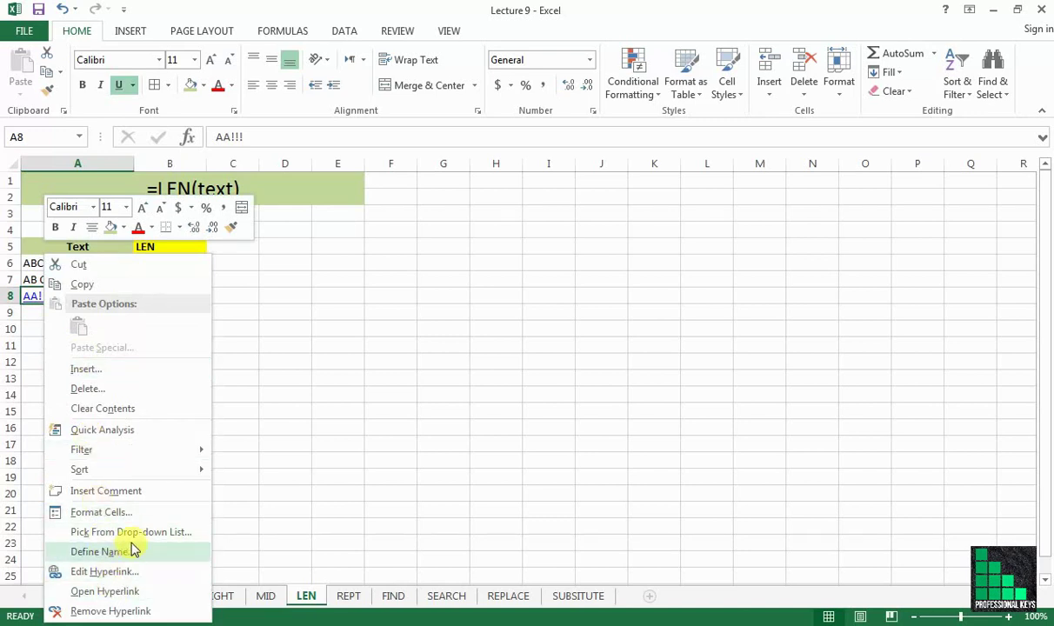
pyautogui.click(104, 611)
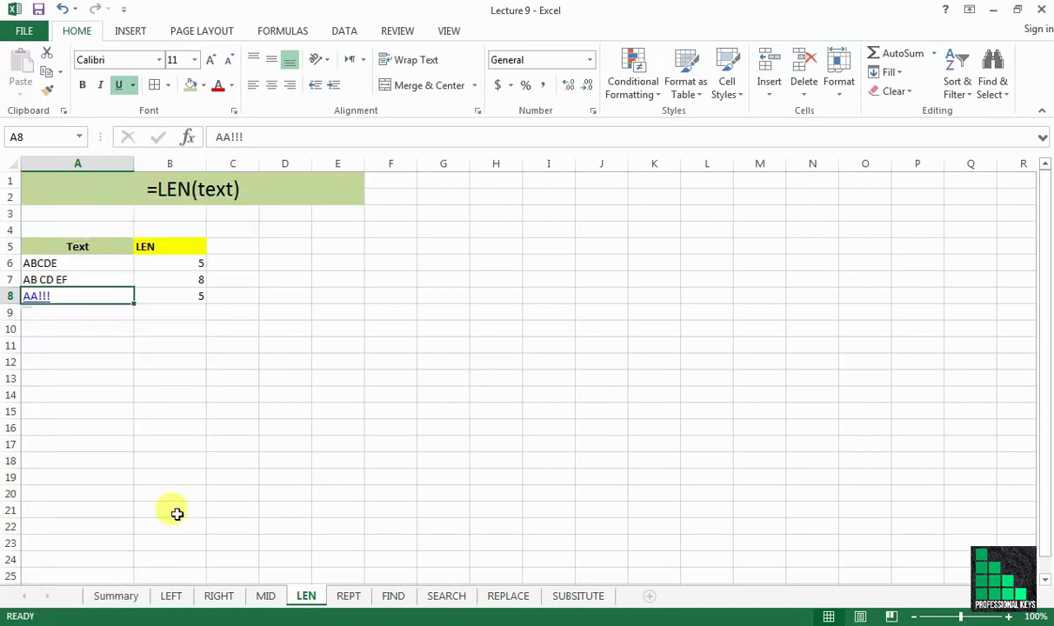
pyautogui.click(228, 422)
pyautogui.hotkey('ctrl', 's')
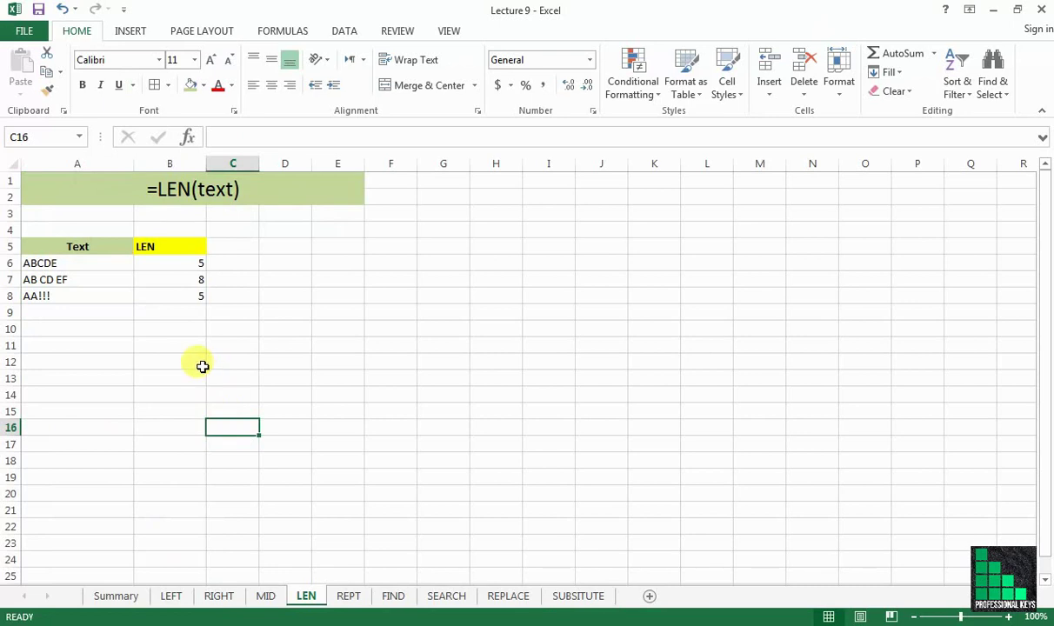
pyautogui.click(200, 363)
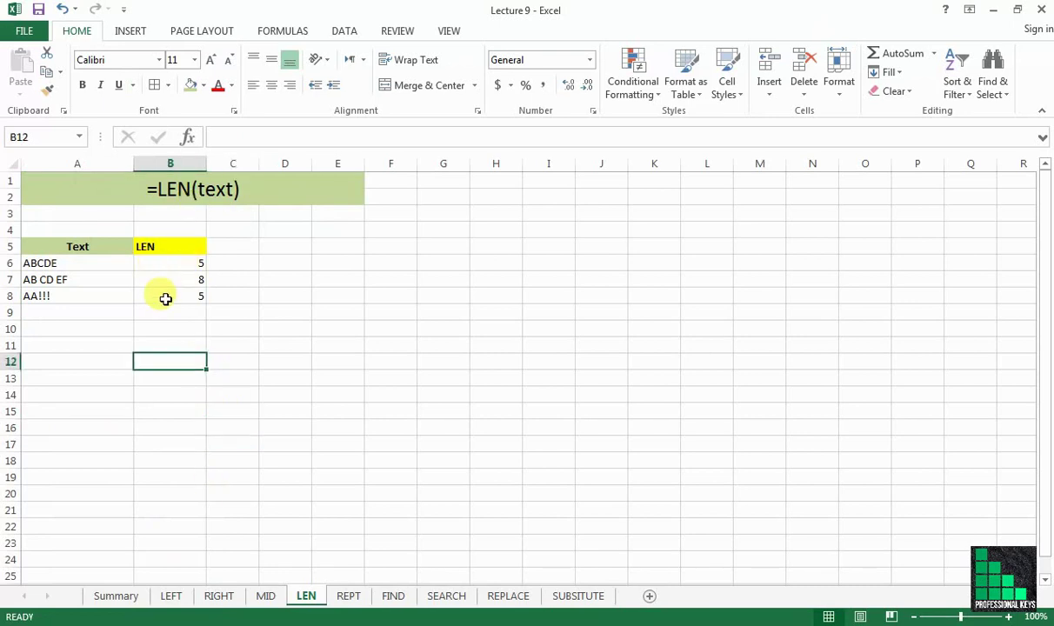
pyautogui.hotkey('ctrl', 'pagedown')
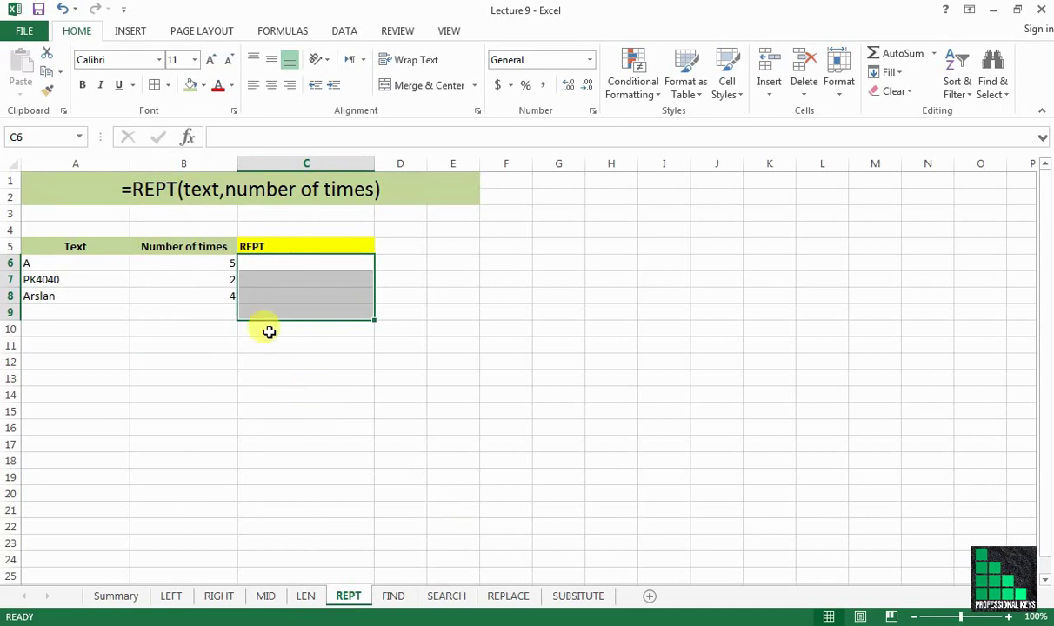
# Step: Enter =REPT(A6,B6) in C6 to repeat A6's text by its count
pyautogui.click(257, 262)
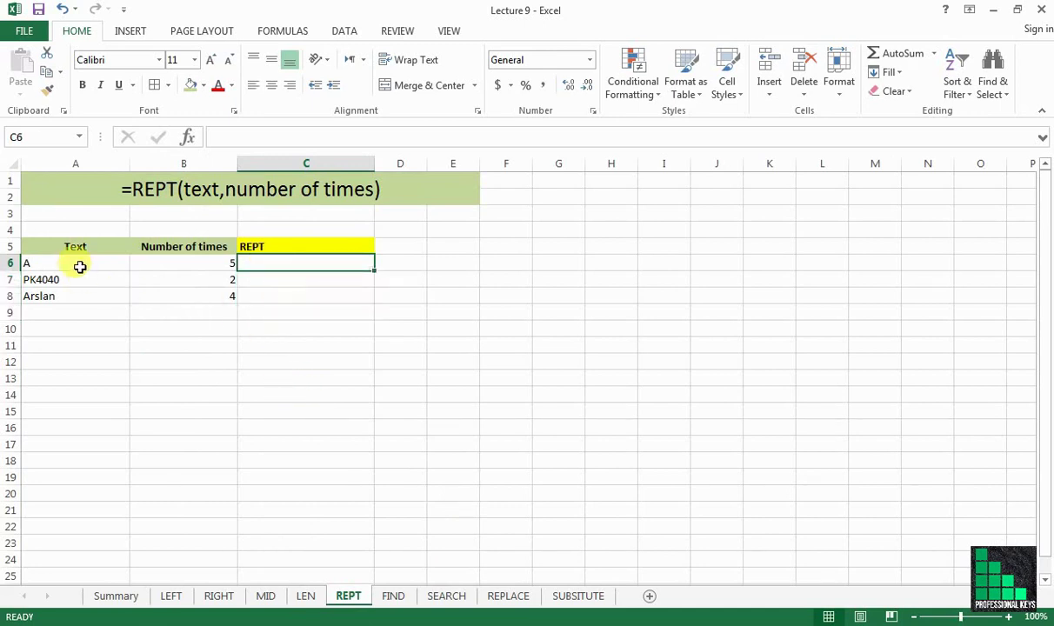
pyautogui.click(78, 265)
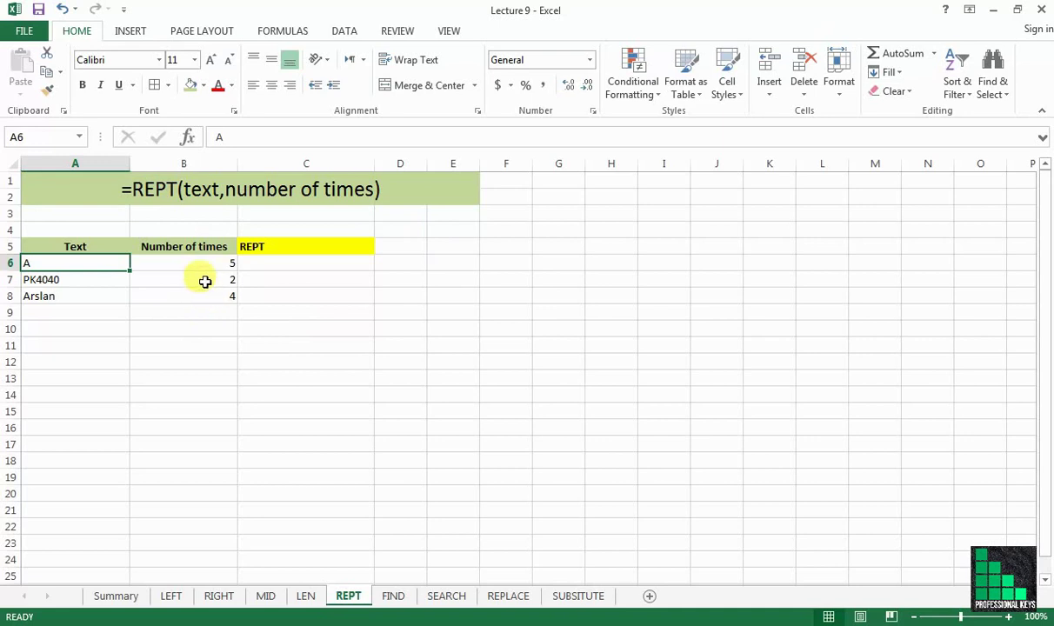
pyautogui.click(270, 263)
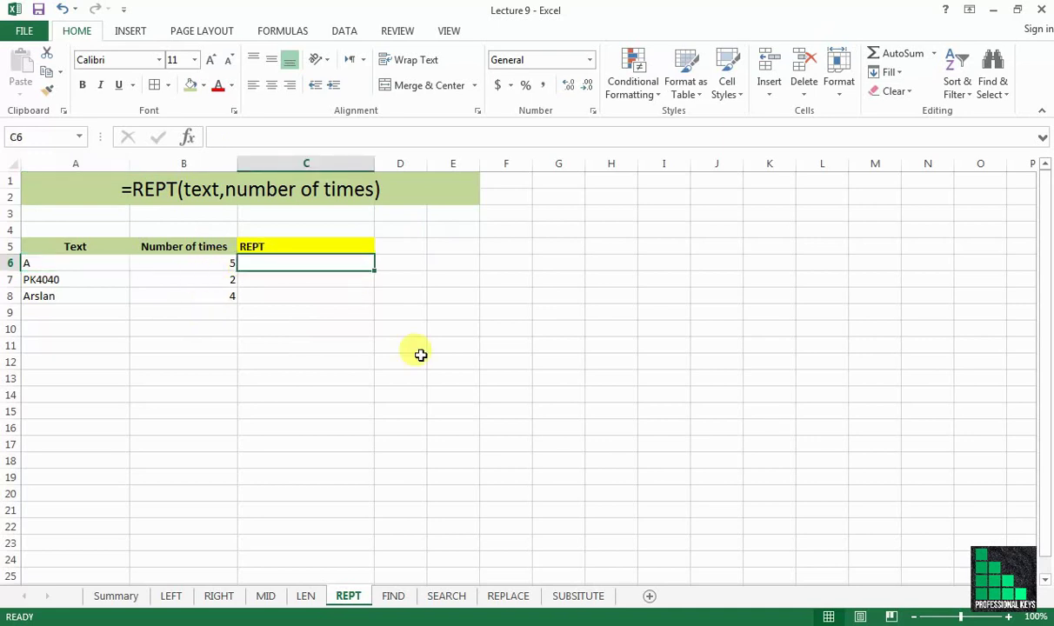
pyautogui.write('=')
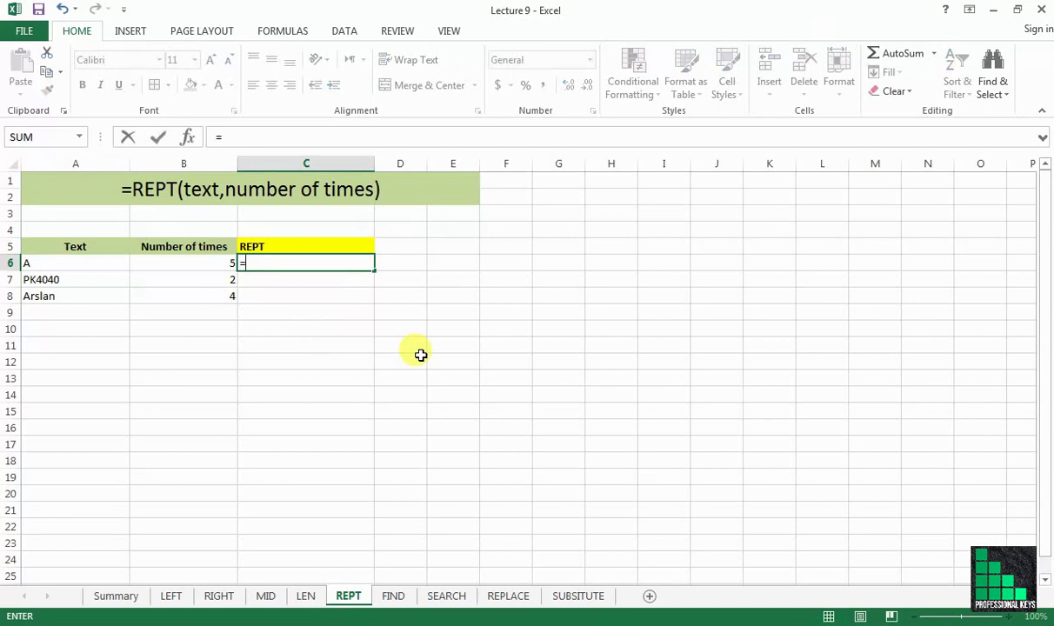
pyautogui.write('rept')
pyautogui.press('Tab')
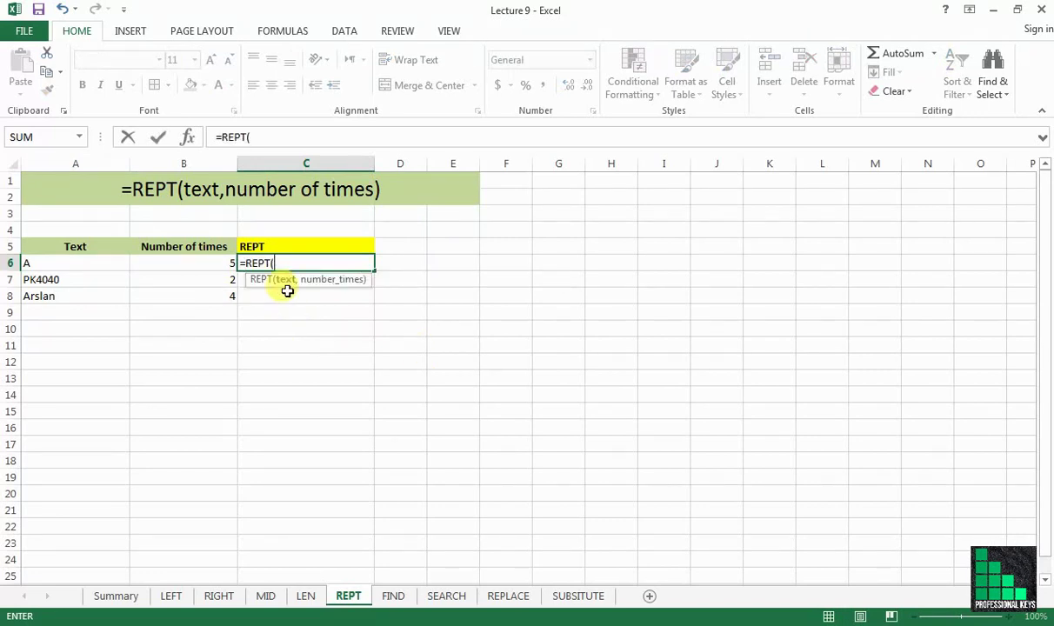
pyautogui.click(78, 263)
pyautogui.write(',')
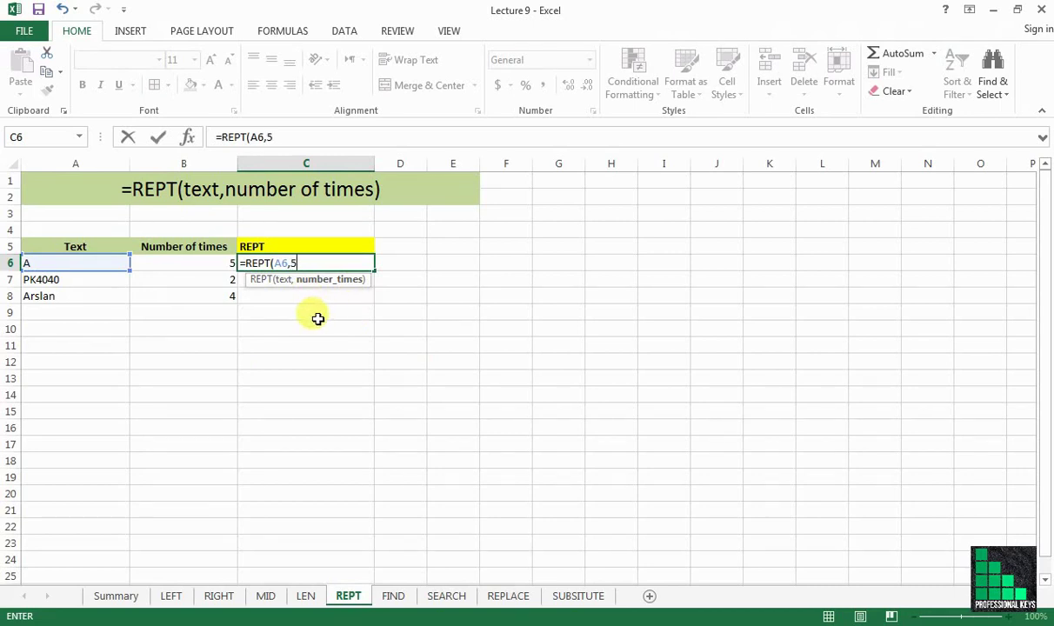
pyautogui.click(209, 264)
pyautogui.write(')')
pyautogui.press('Return')
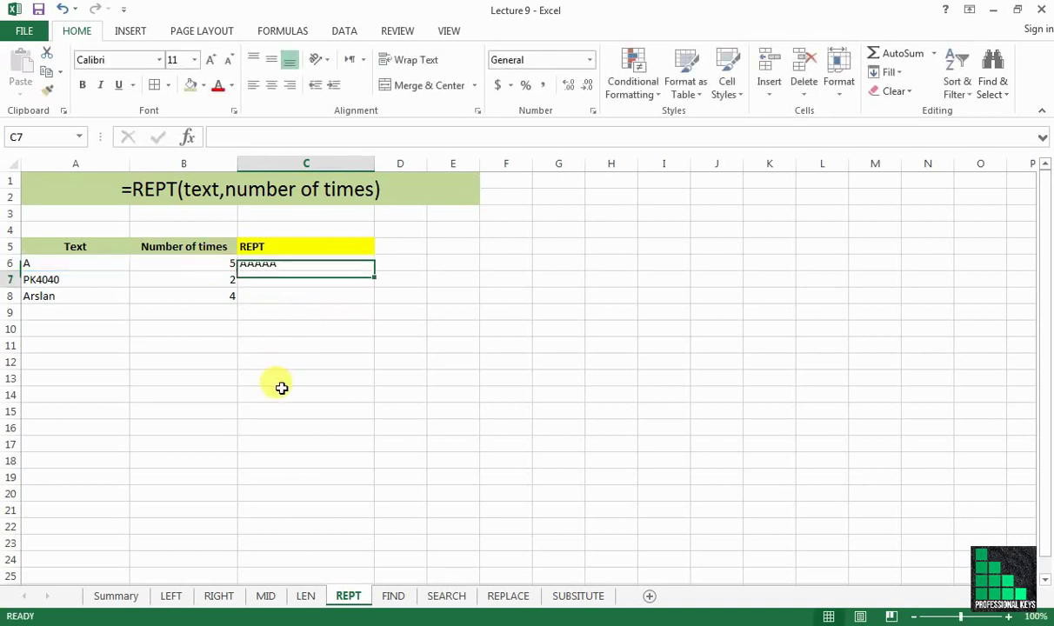
# Step: Fill the REPT formula to C8, set PK4040's count in B7 to 4, and autofit column C
pyautogui.click(358, 265)
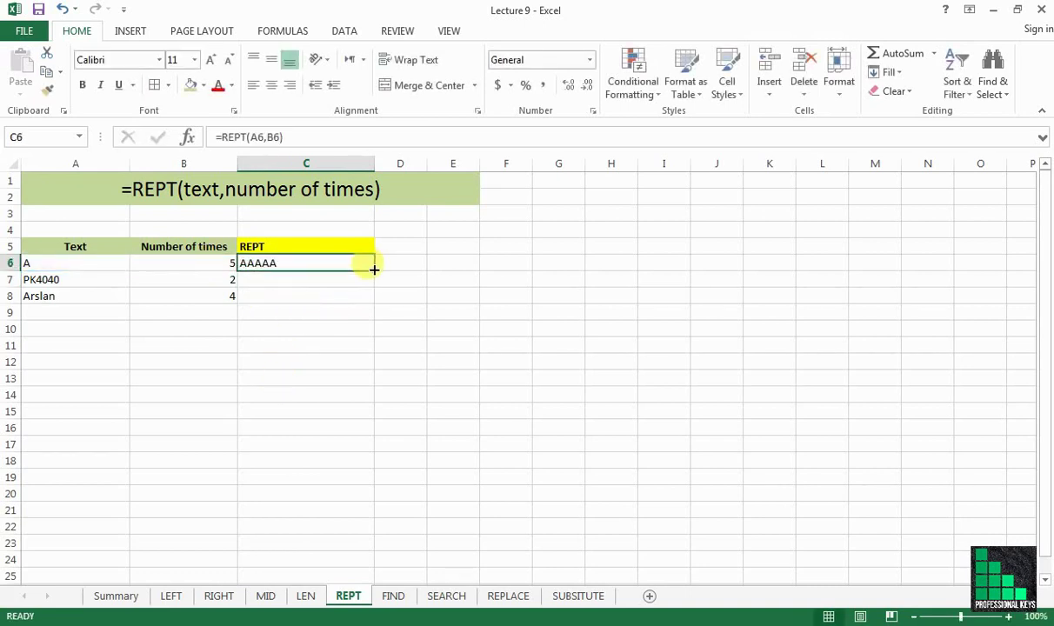
pyautogui.moveTo(374, 270); pyautogui.dragTo(370, 304)
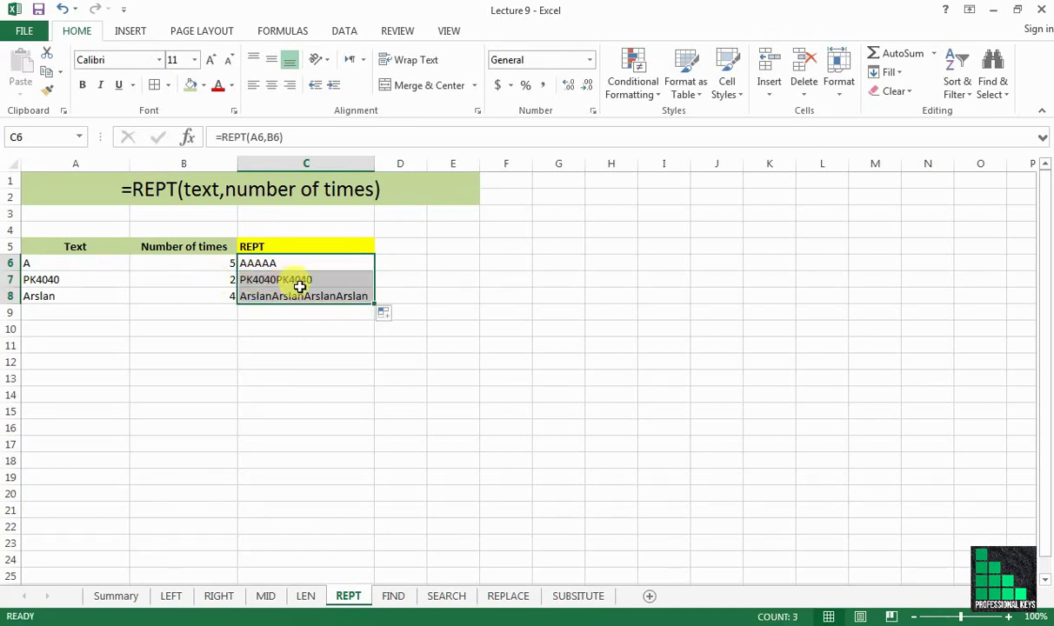
pyautogui.press('Down')
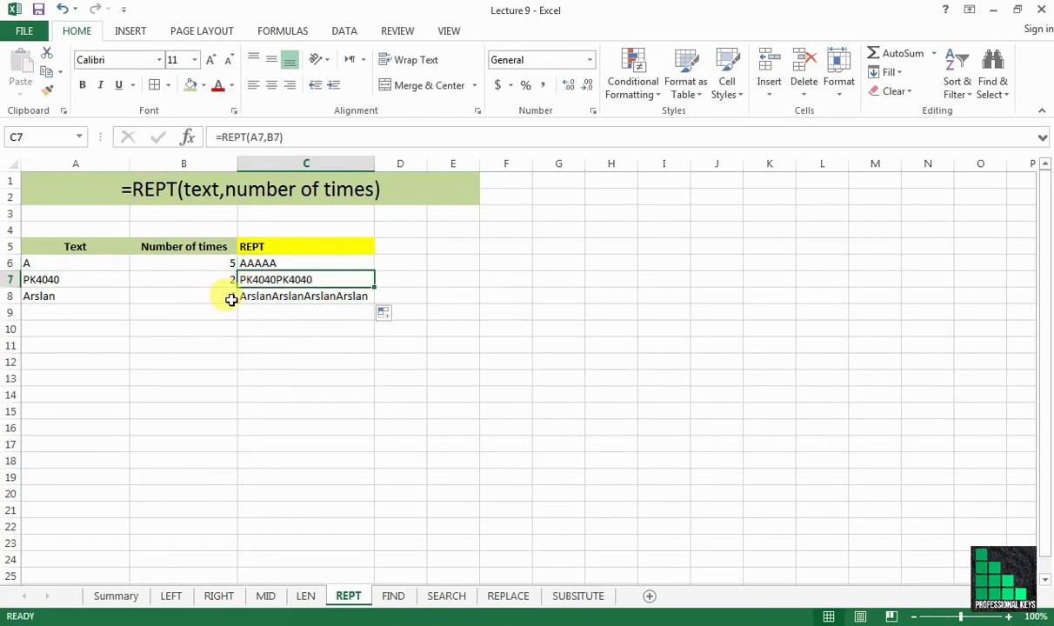
pyautogui.click(216, 278)
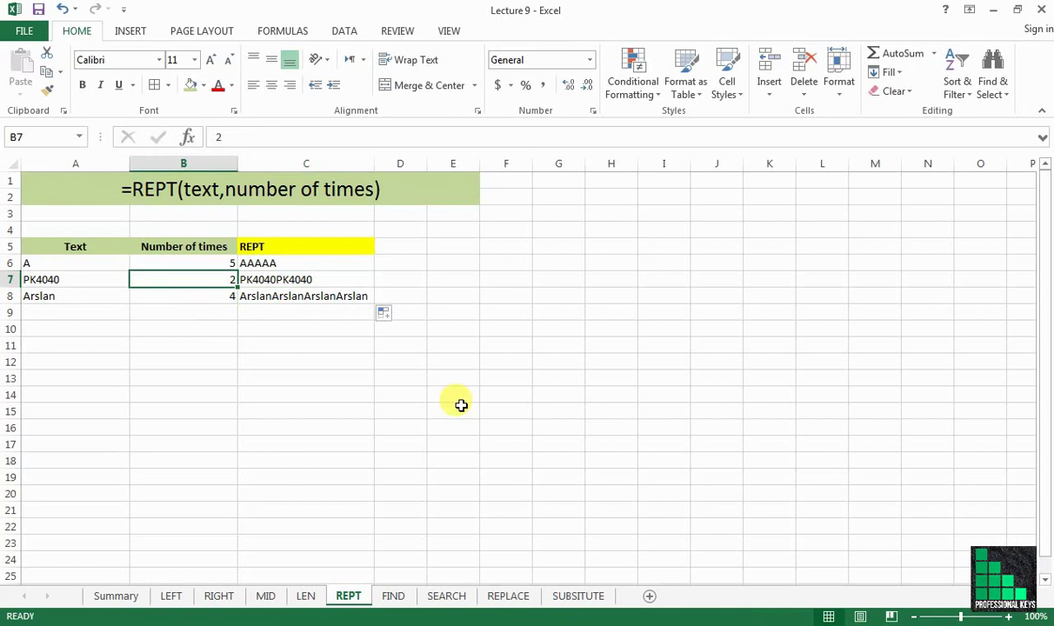
pyautogui.write('4')
pyautogui.press('Return')
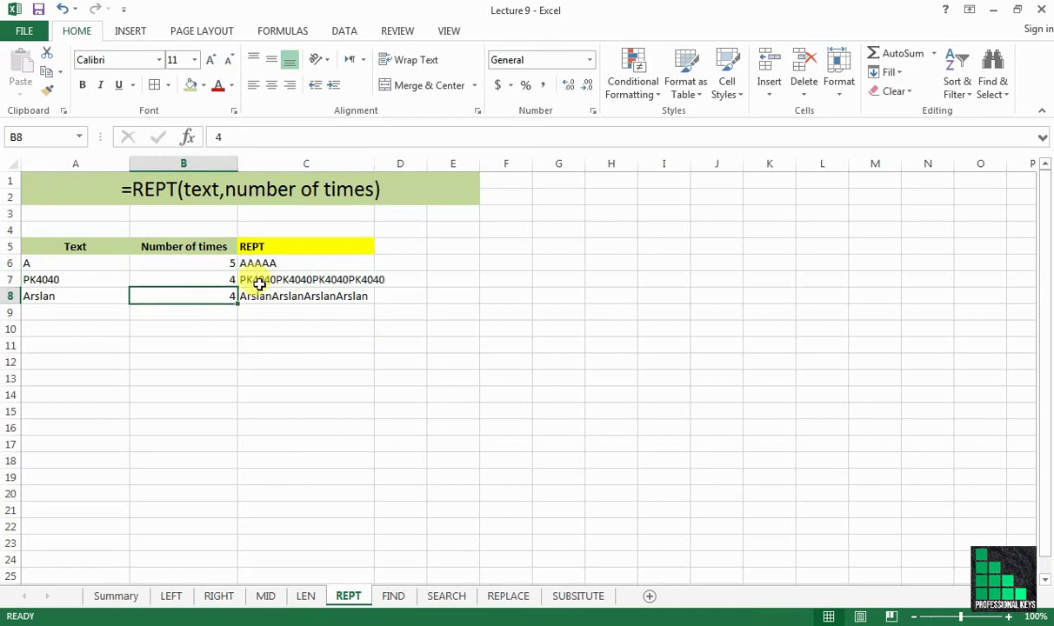
pyautogui.click(259, 283)
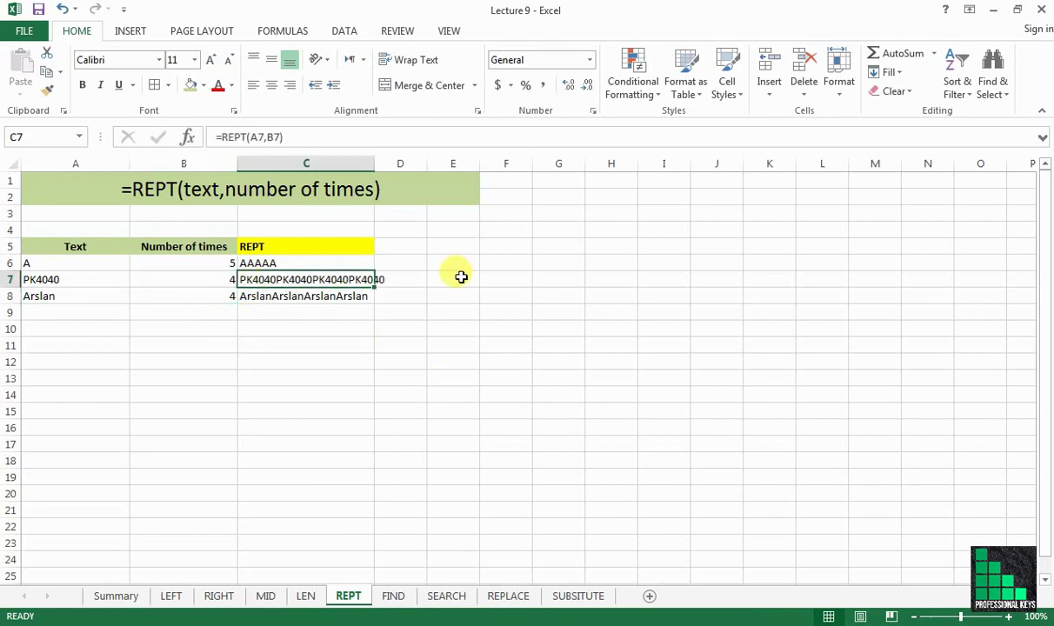
pyautogui.doubleClick(373, 157)
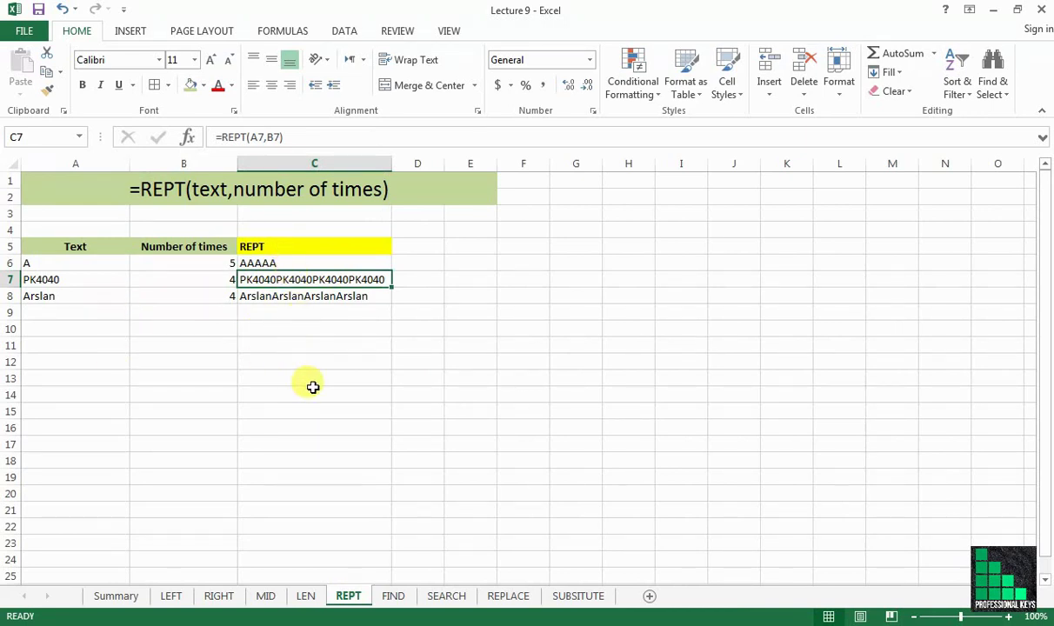
# Step: On the FIND sheet, change the word Goods in A8 to lowercase 'goods'
pyautogui.click(391, 597)
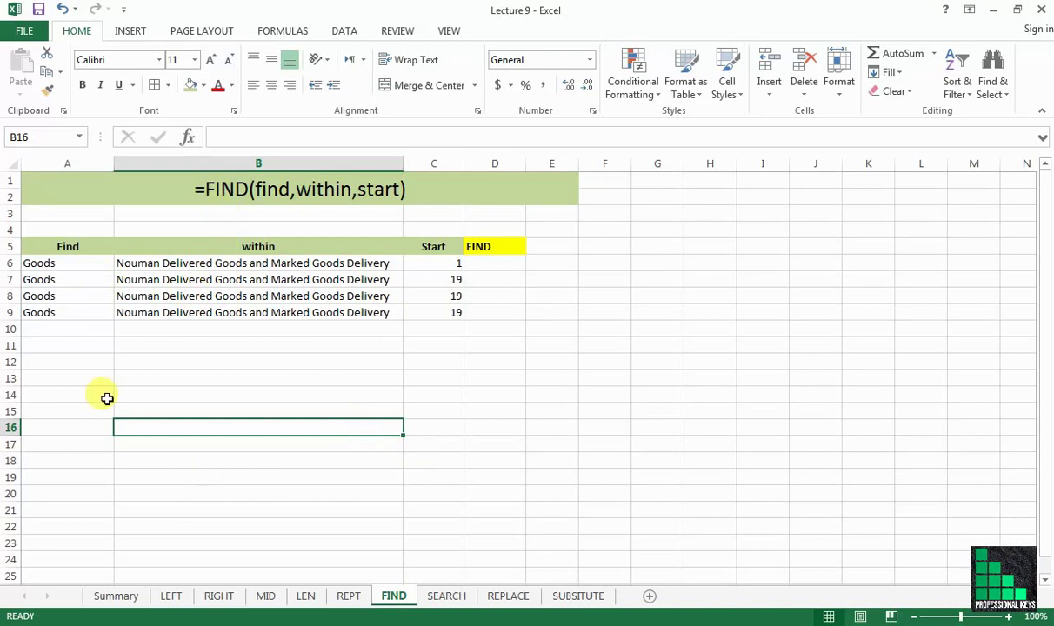
pyautogui.click(91, 300)
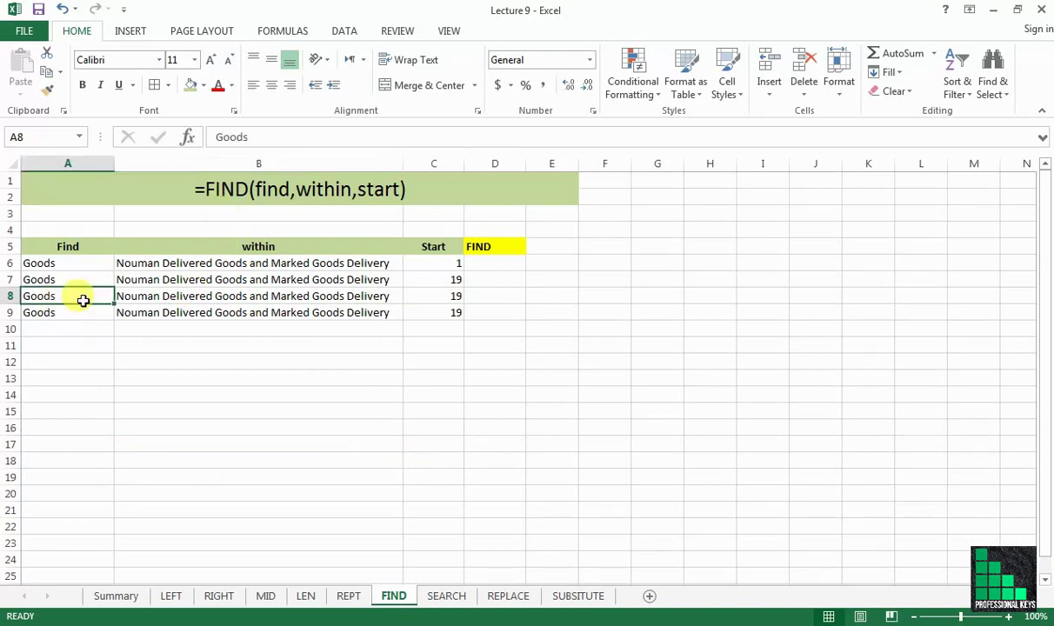
pyautogui.doubleClick(69, 295)
pyautogui.moveTo(56, 296); pyautogui.dragTo(17, 297)
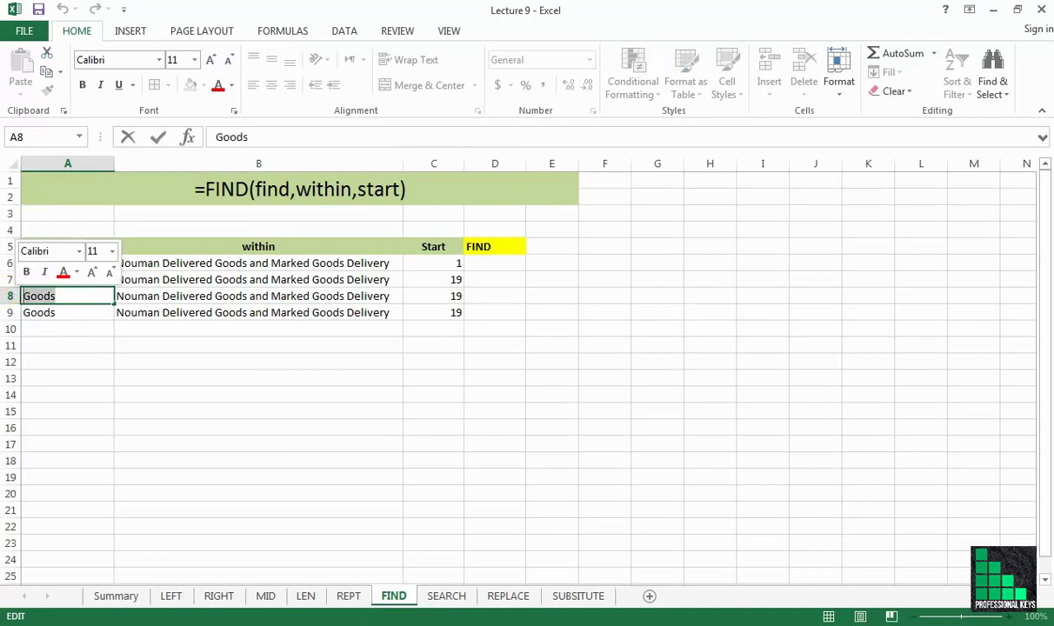
pyautogui.write('goods')
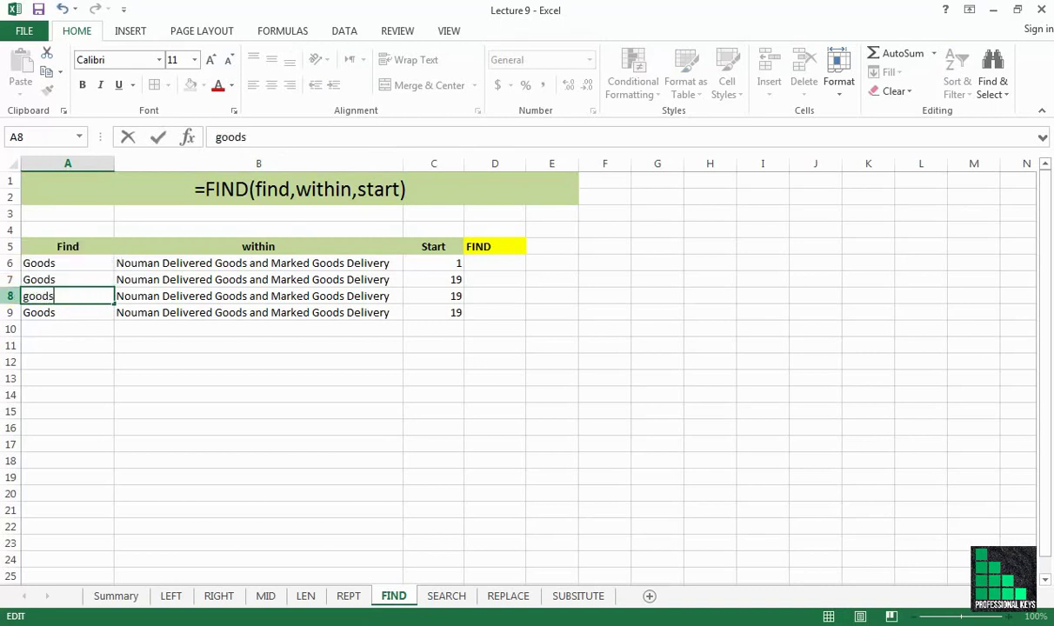
pyautogui.press('Return')
pyautogui.click(174, 443)
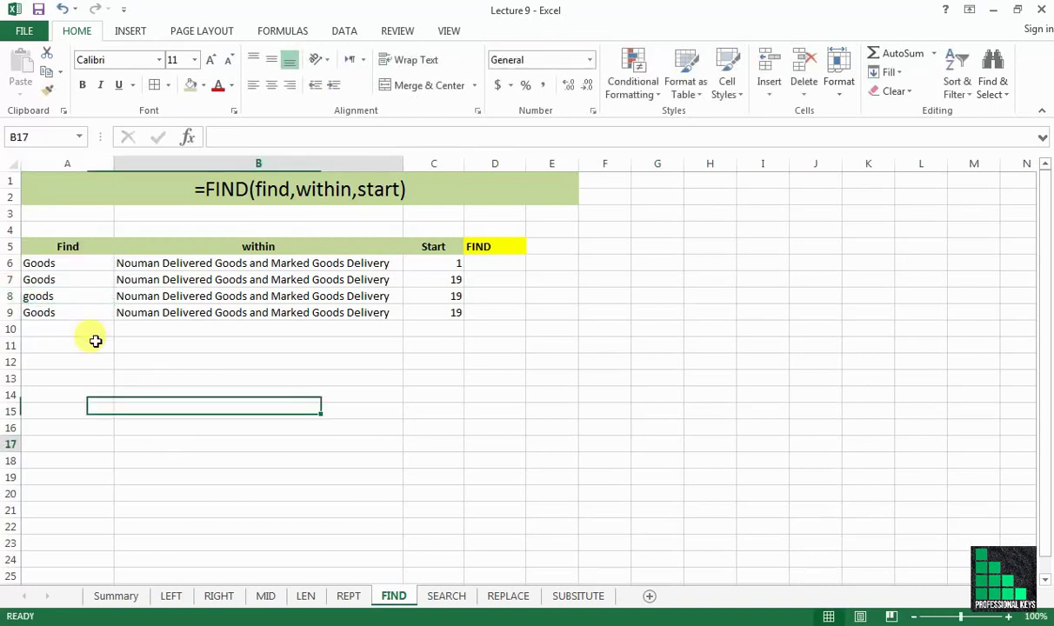
# Step: Review the Find, within and Start headings and the first Goods entry, ending on D6
pyautogui.click(89, 246)
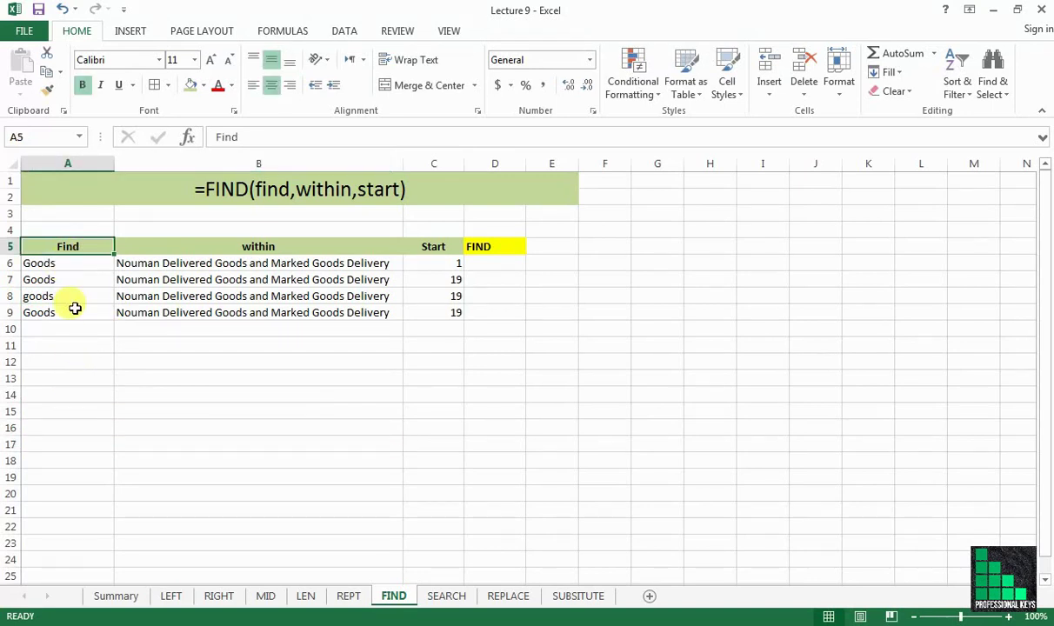
pyautogui.click(82, 265)
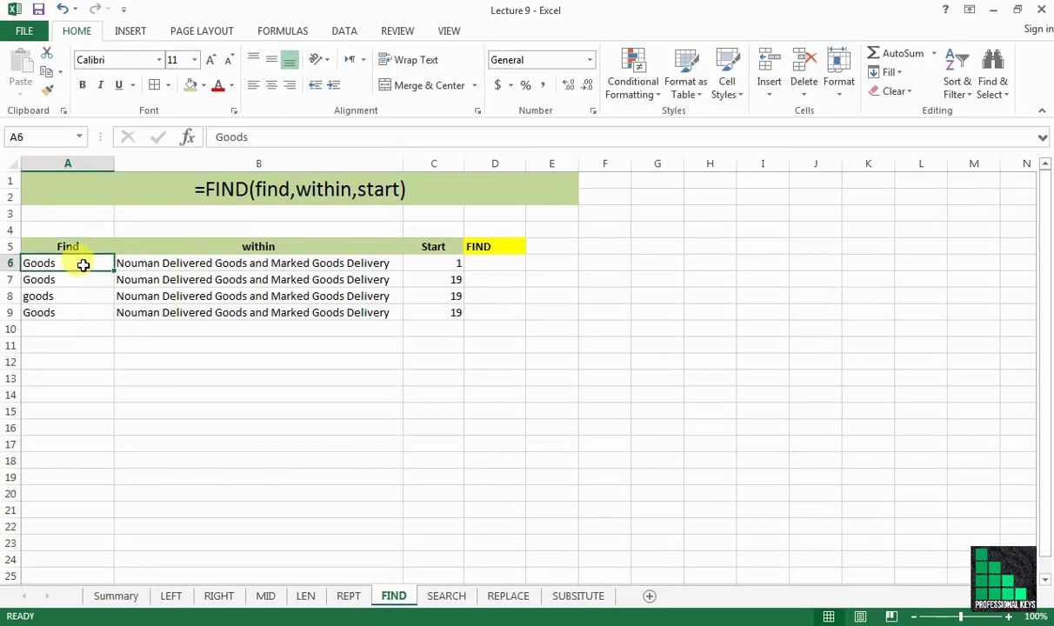
pyautogui.click(319, 248)
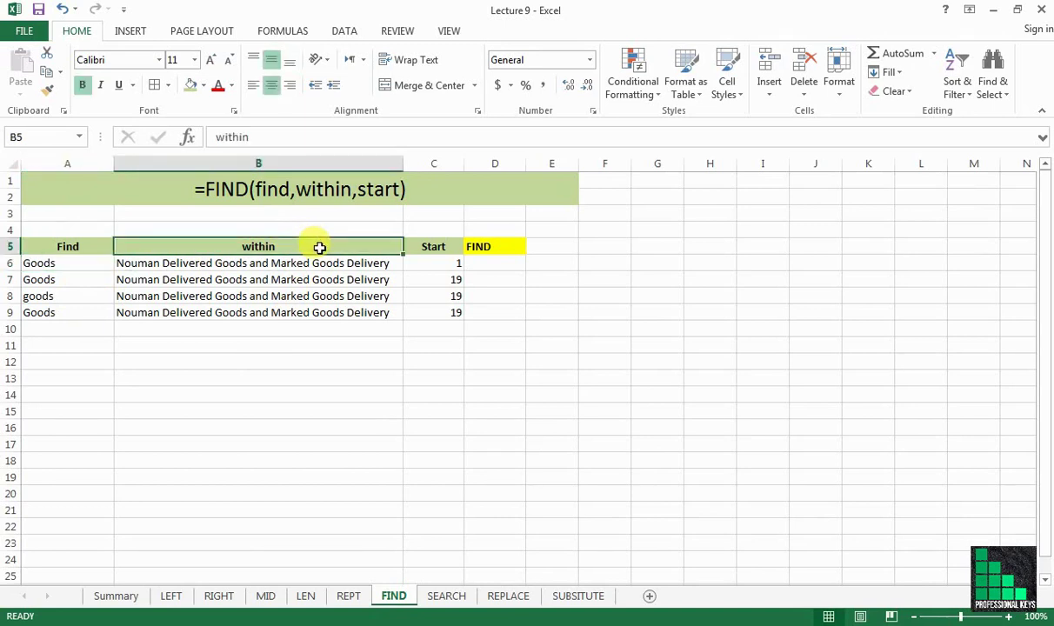
pyautogui.click(446, 247)
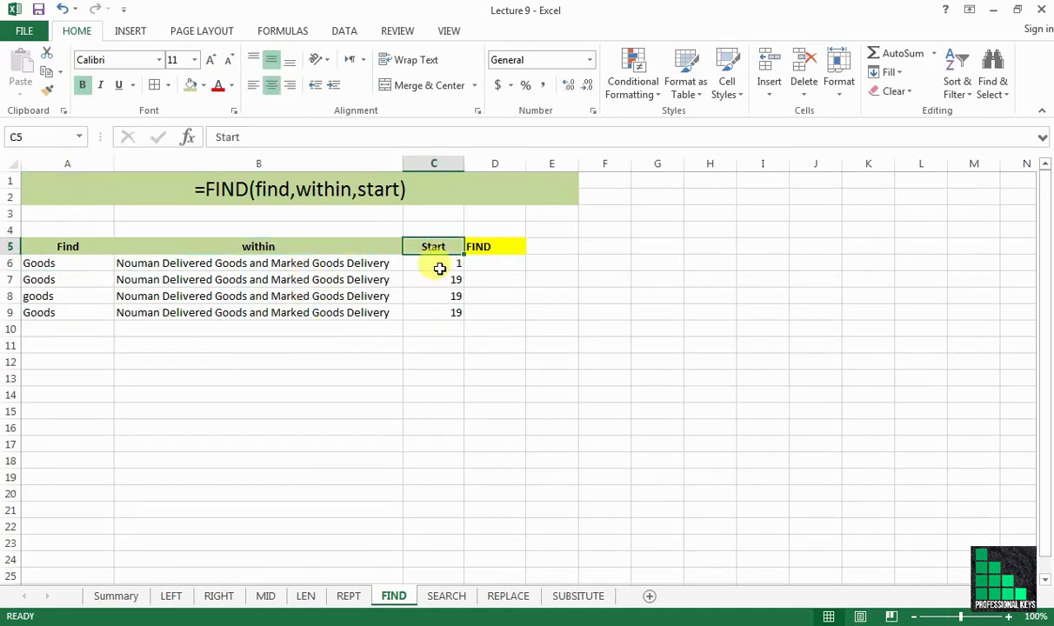
pyautogui.click(490, 262)
# Step: Enter =FIND(A6,B6) in D6 and fill it to D9, giving 18, 18, #VALUE!, 18
pyautogui.write('=')
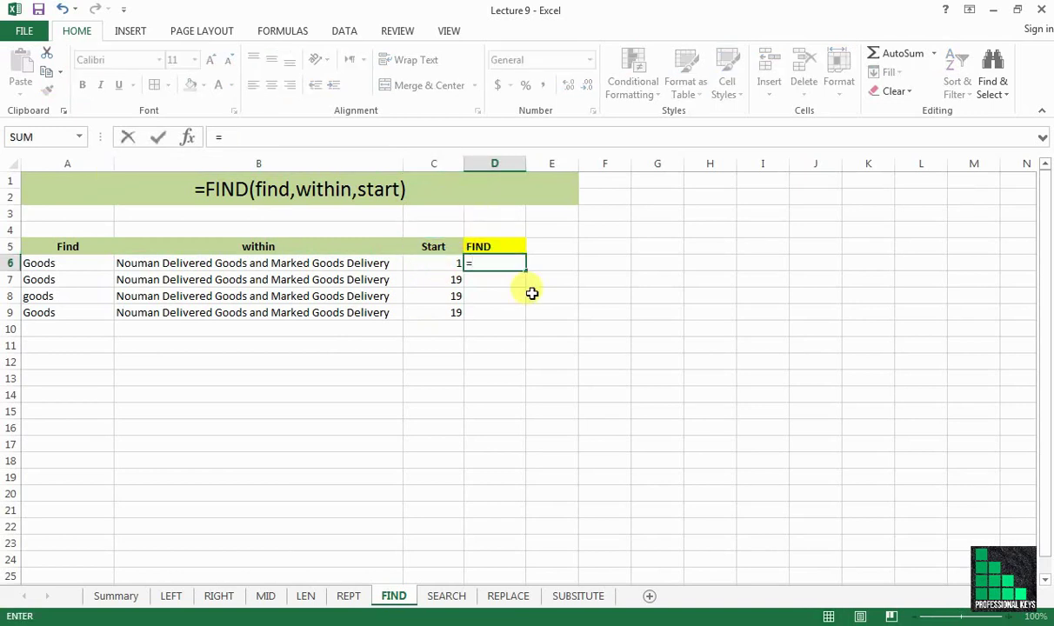
pyautogui.write('find')
pyautogui.press('Tab')
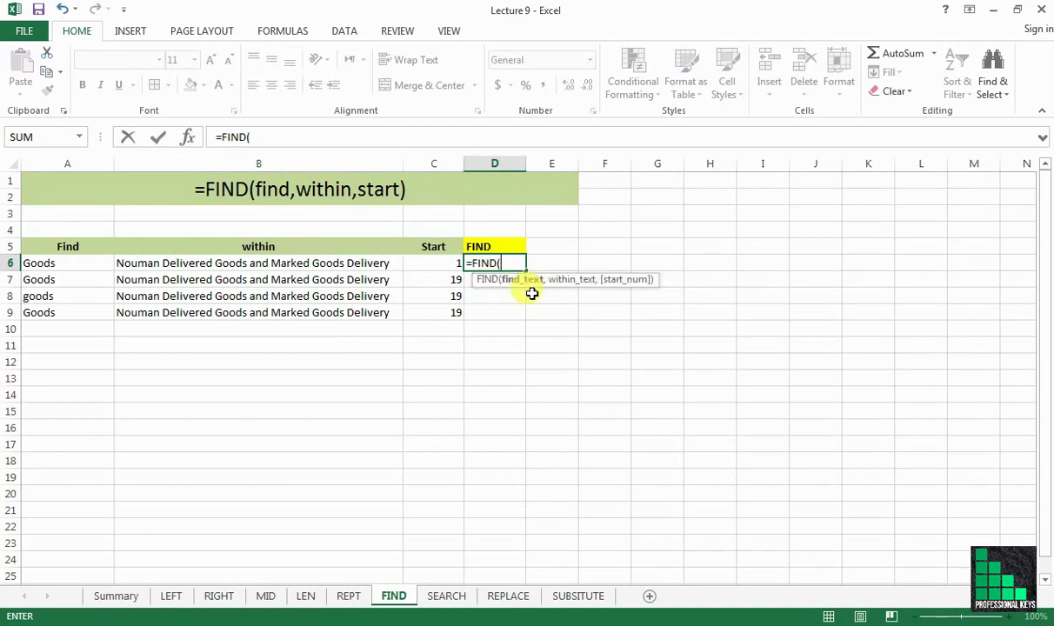
pyautogui.click(43, 263)
pyautogui.write(',')
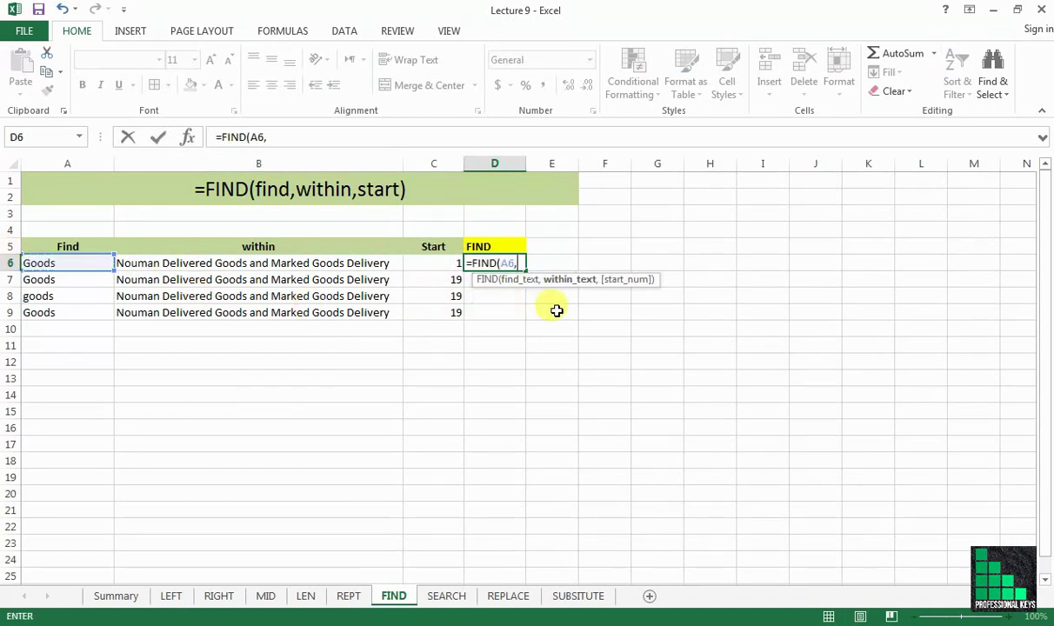
pyautogui.click(274, 263)
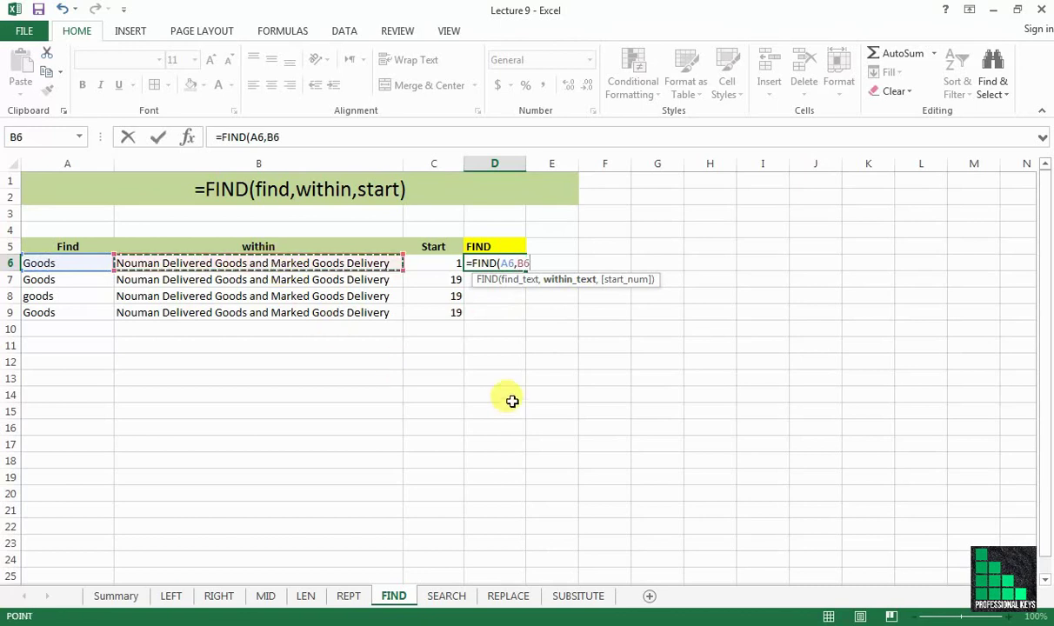
pyautogui.write(',')
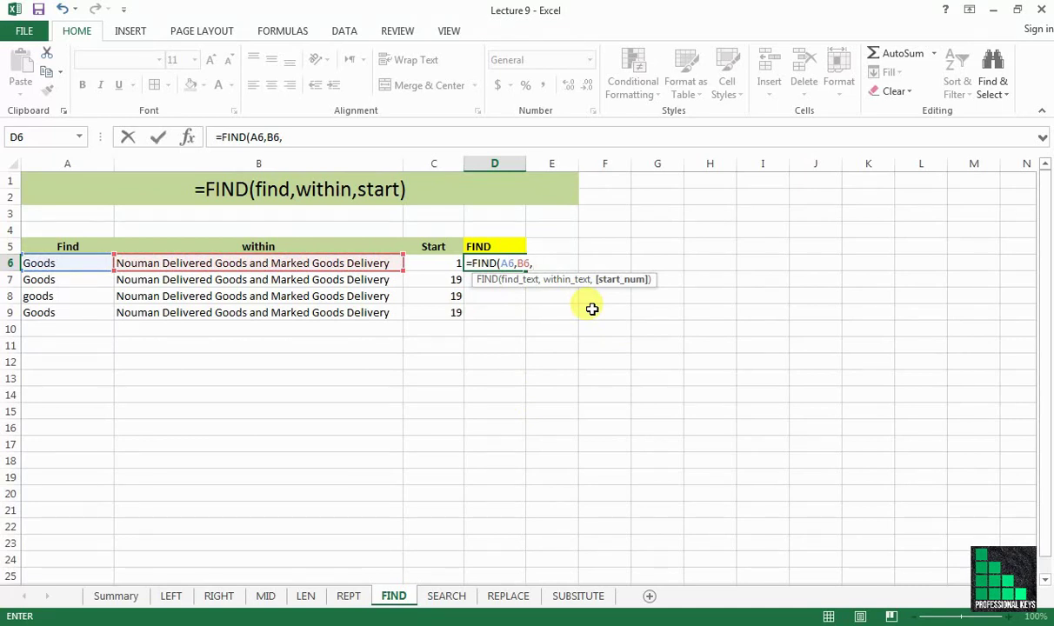
pyautogui.press('BackSpace')
pyautogui.write(')')
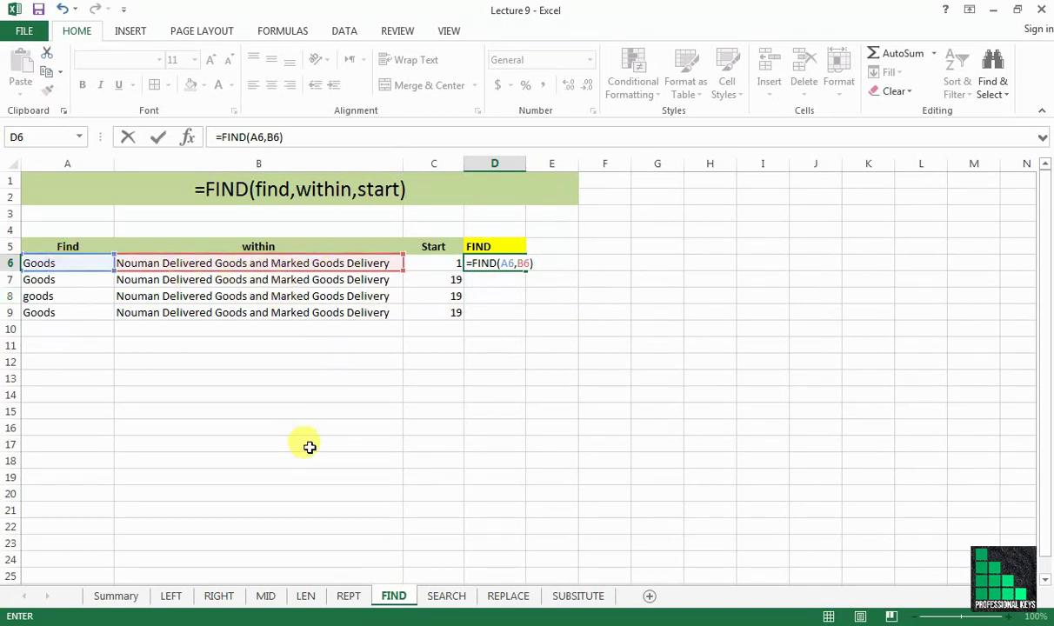
pyautogui.press('Return')
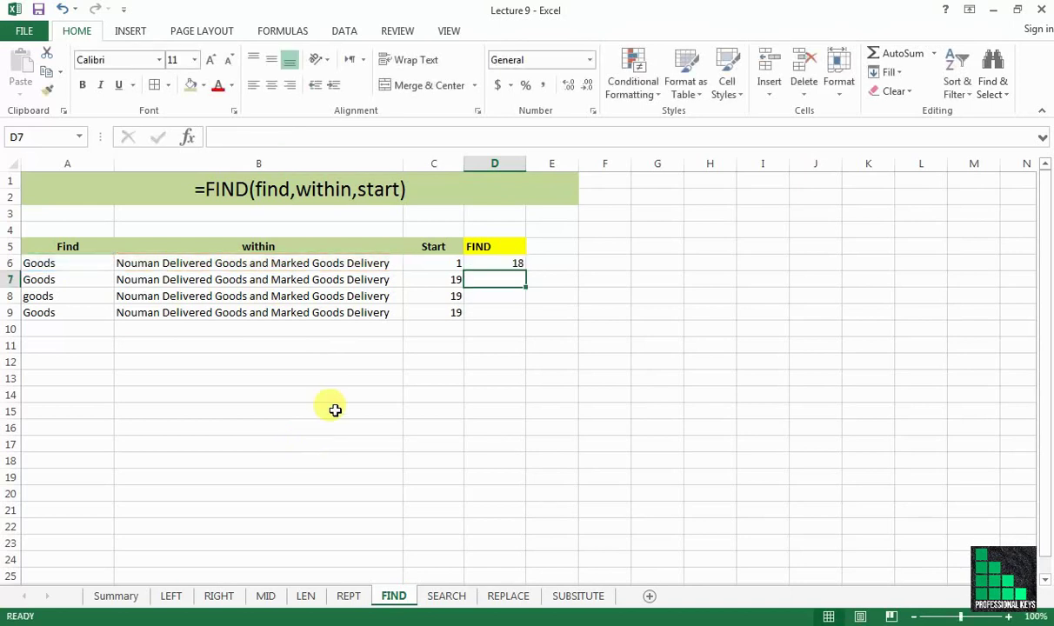
pyautogui.click(514, 263)
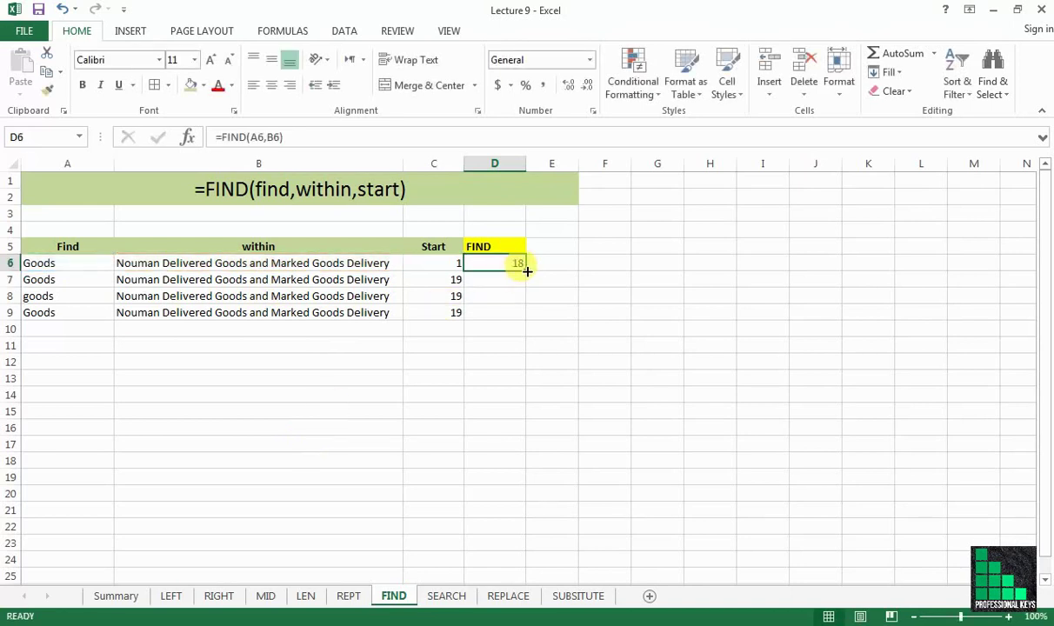
pyautogui.moveTo(525, 270); pyautogui.dragTo(520, 313)
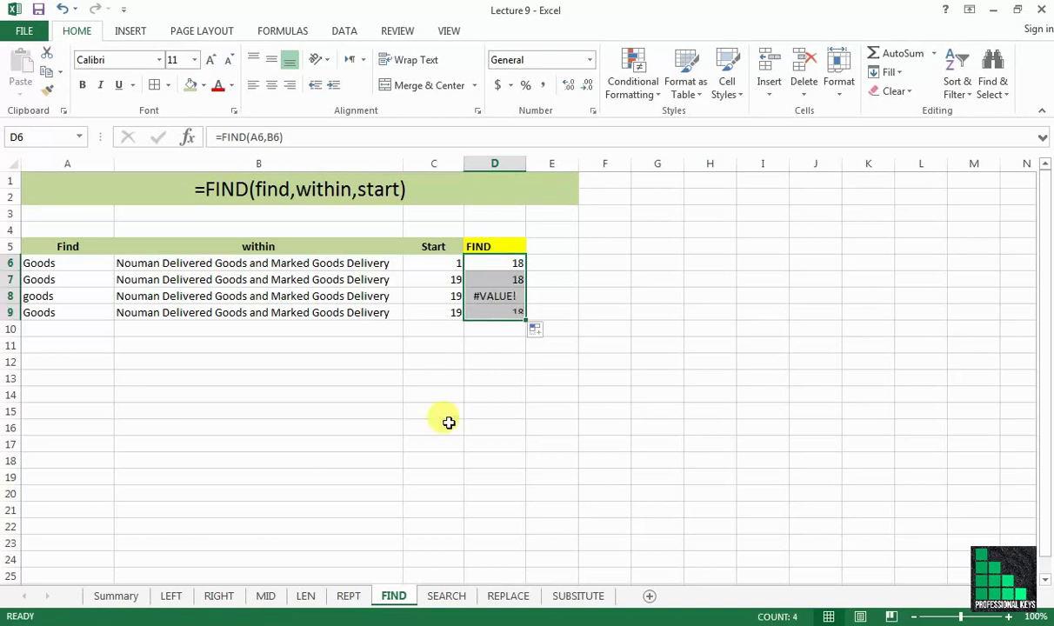
# Step: Inspect the #VALUE! in D8 and restore A8 to capitalized 'Goods' so it returns 18
pyautogui.click(504, 296)
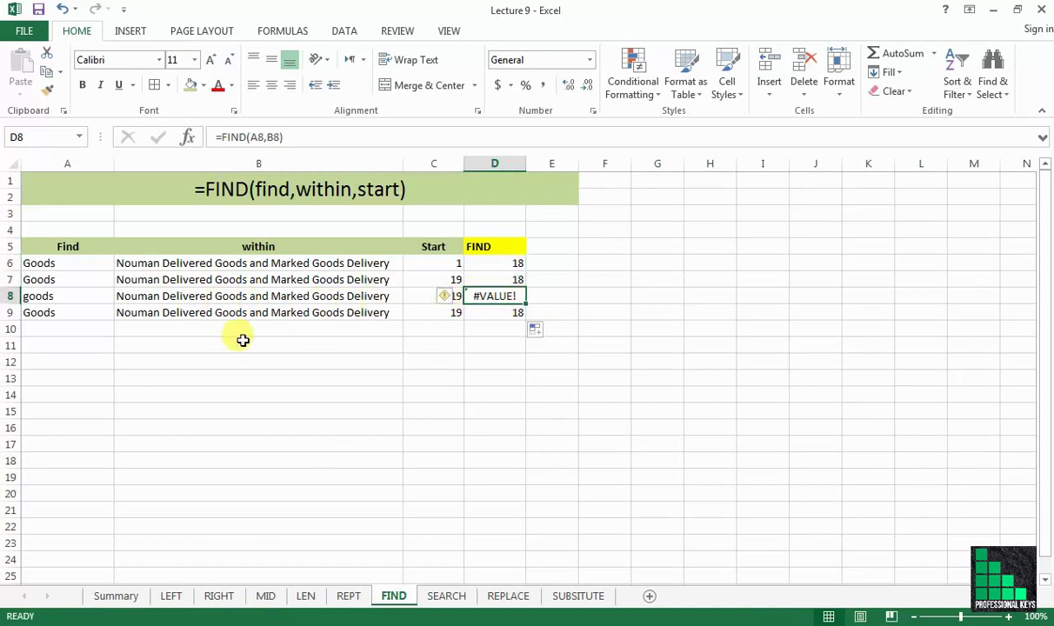
pyautogui.click(68, 296)
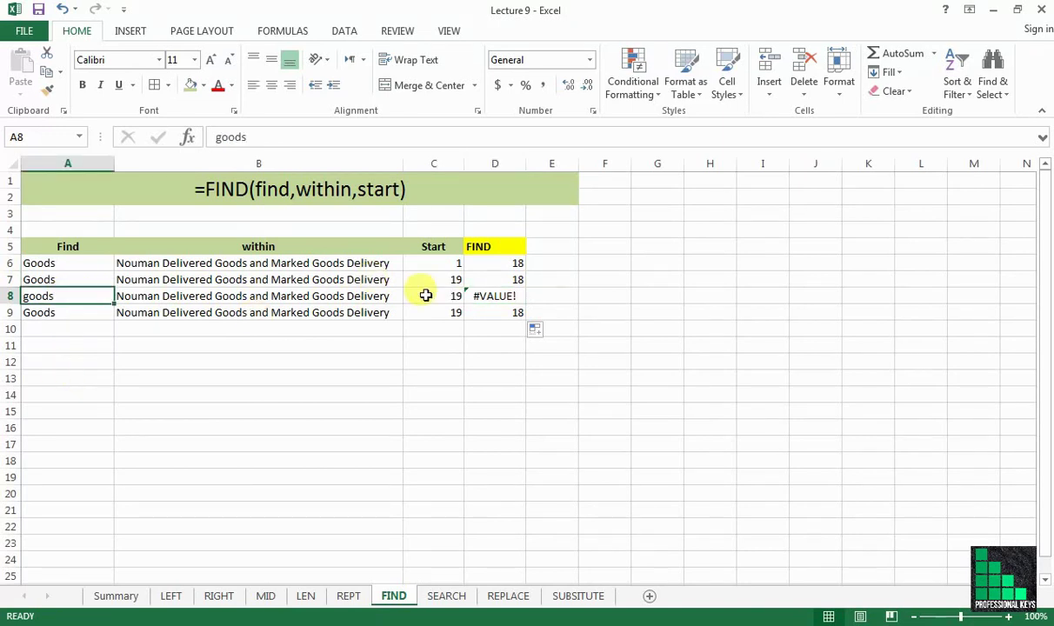
pyautogui.click(506, 295)
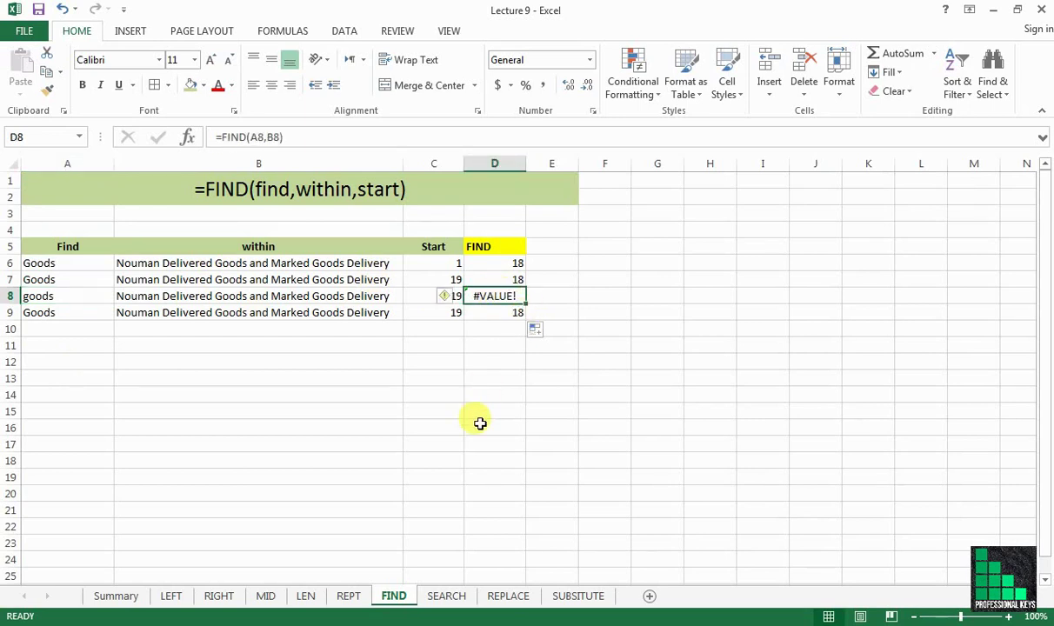
pyautogui.click(70, 298)
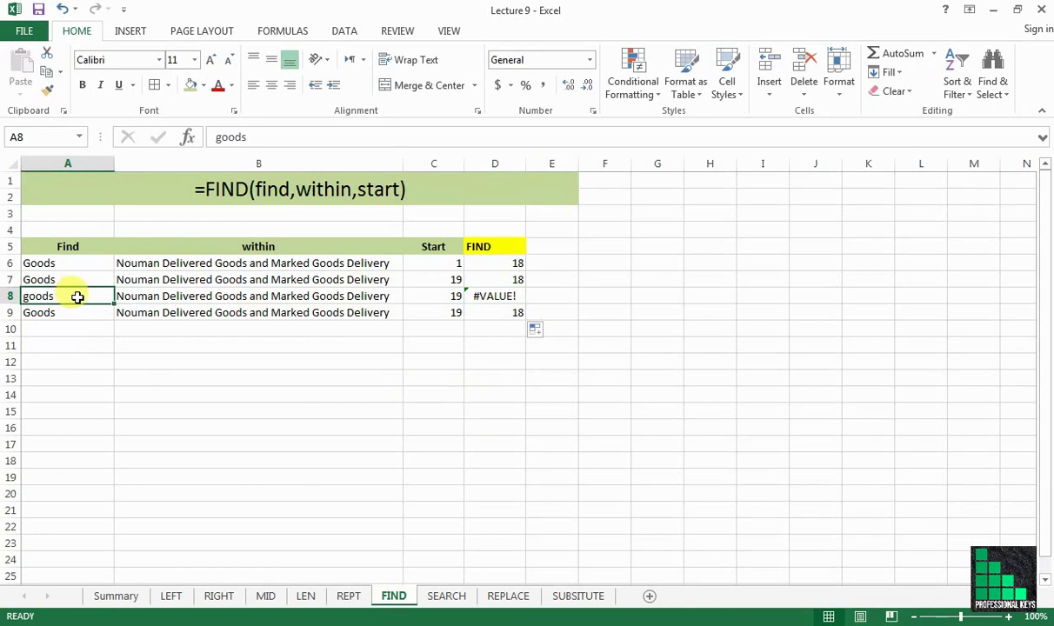
pyautogui.write('Goods')
pyautogui.hotkey('ctrl', 'Return')
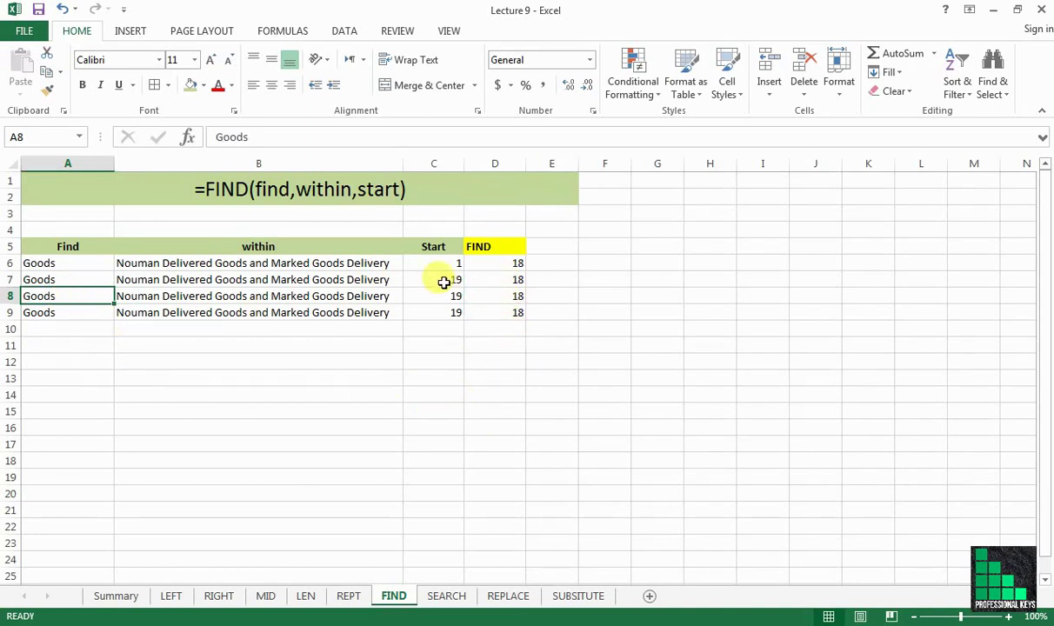
# Step: Clear the start values of 19 from C7:C9
pyautogui.moveTo(443, 282); pyautogui.dragTo(448, 311)
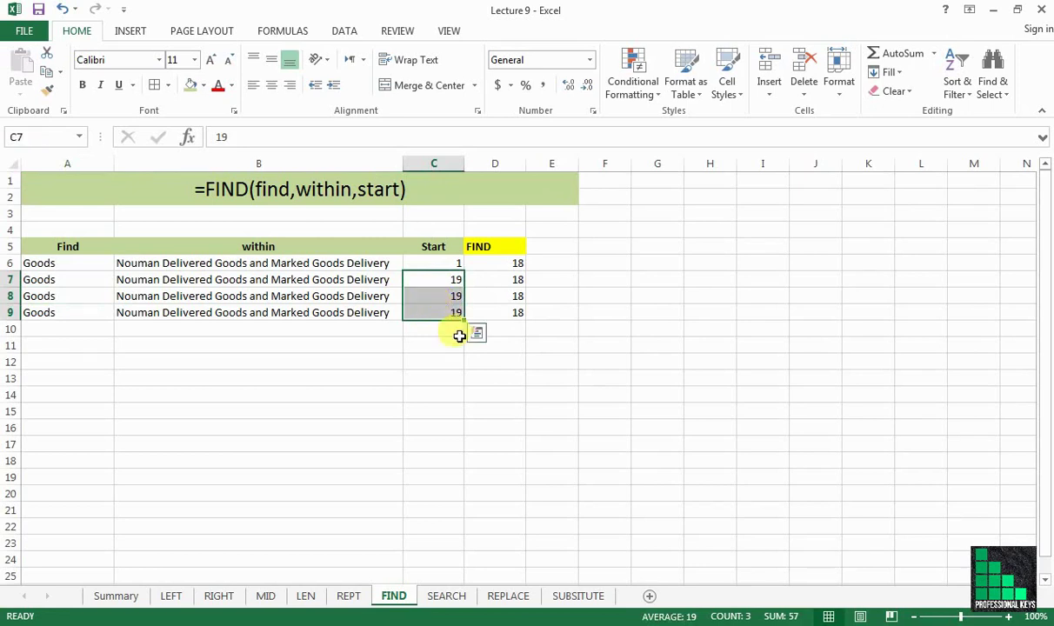
pyautogui.press('Delete')
pyautogui.click(449, 411)
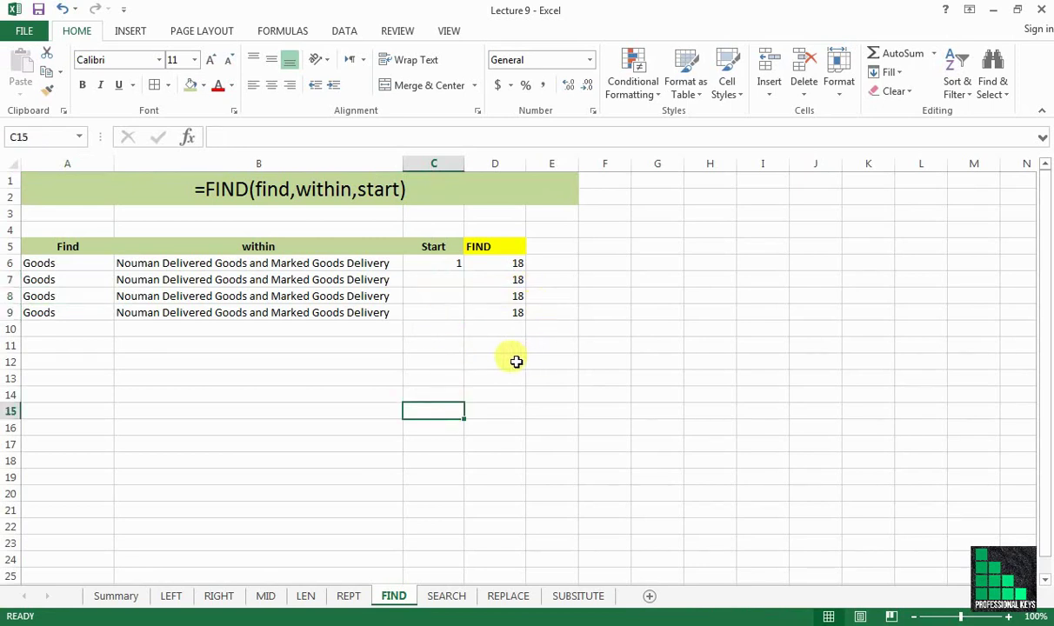
pyautogui.click(70, 263)
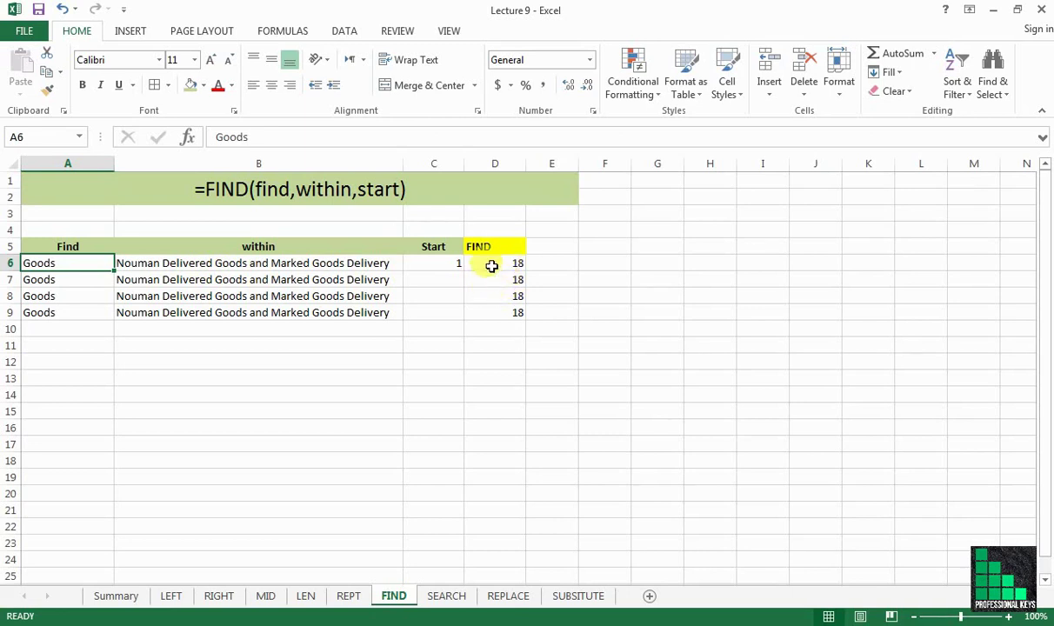
# Step: Change the D7 formula to =FIND(A7,B7,C7) so it uses C7 as start position
pyautogui.click(501, 280)
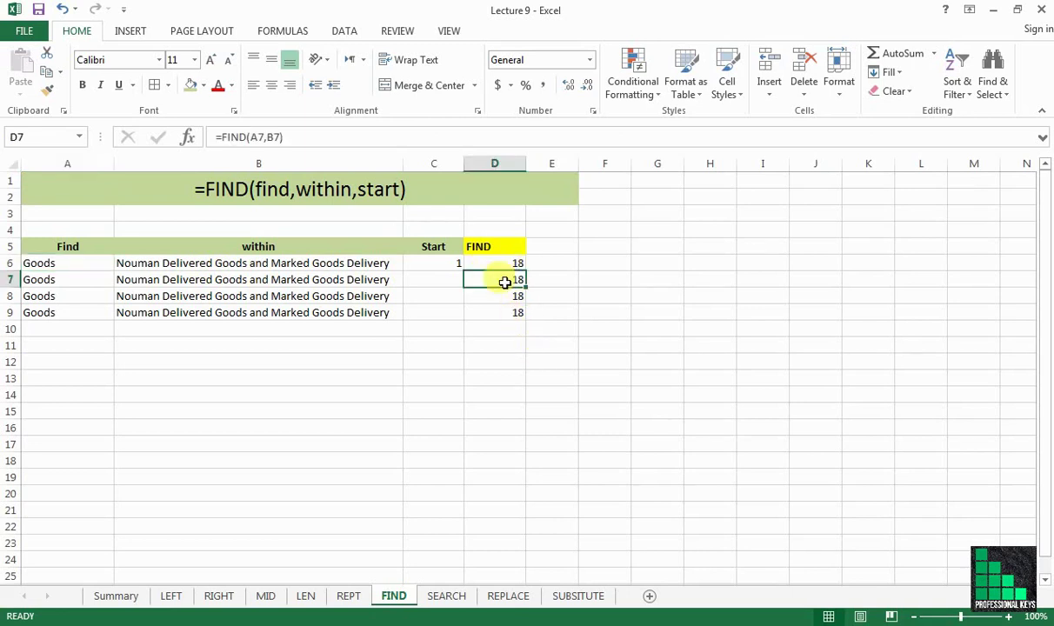
pyautogui.doubleClick(504, 282)
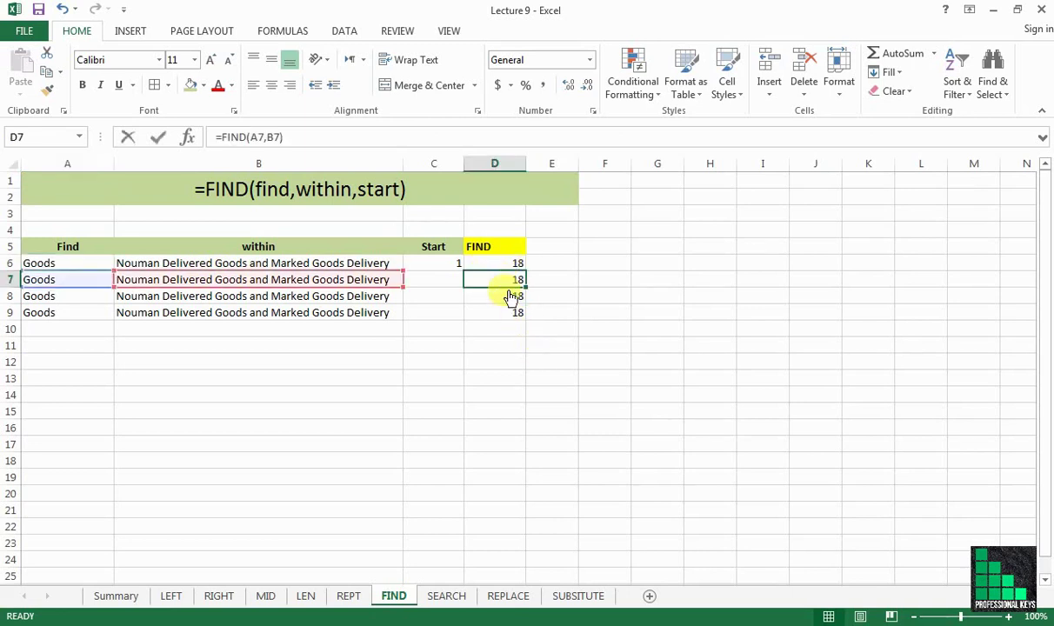
pyautogui.click(280, 139)
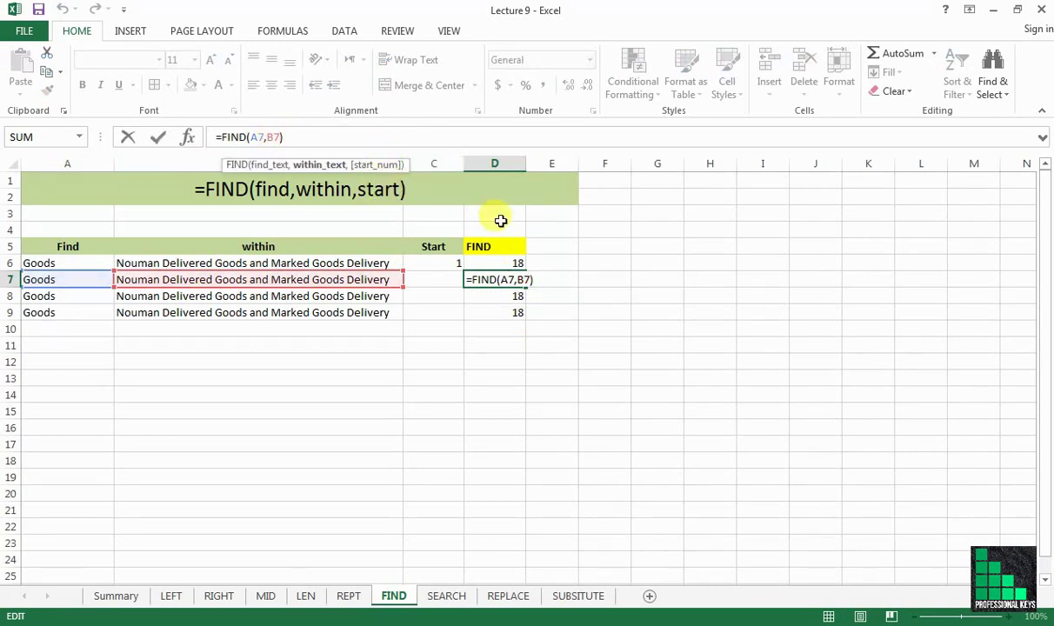
pyautogui.write(',')
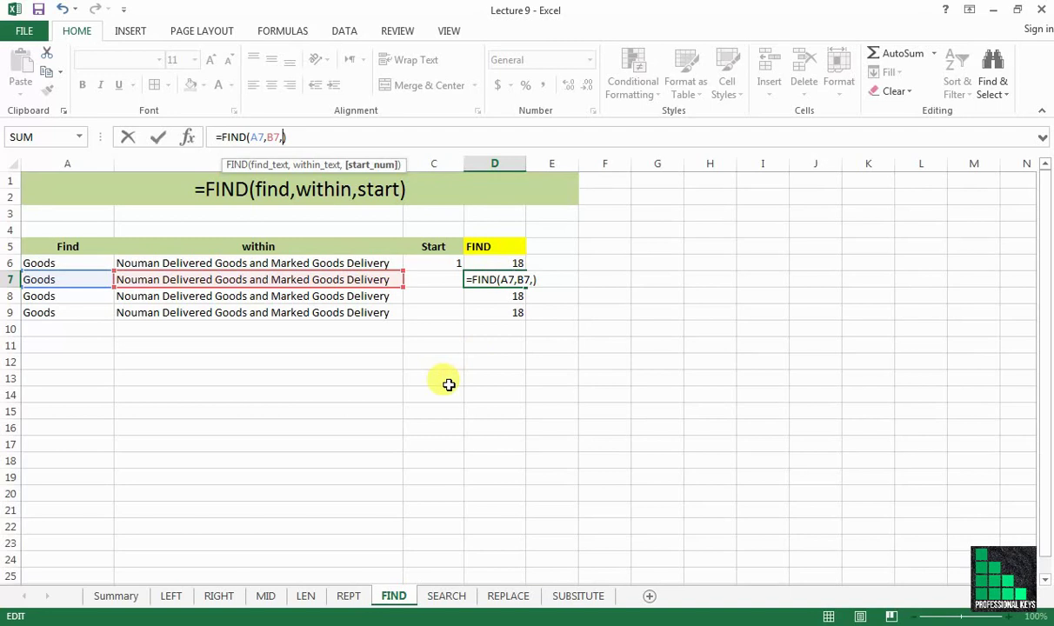
pyautogui.click(441, 278)
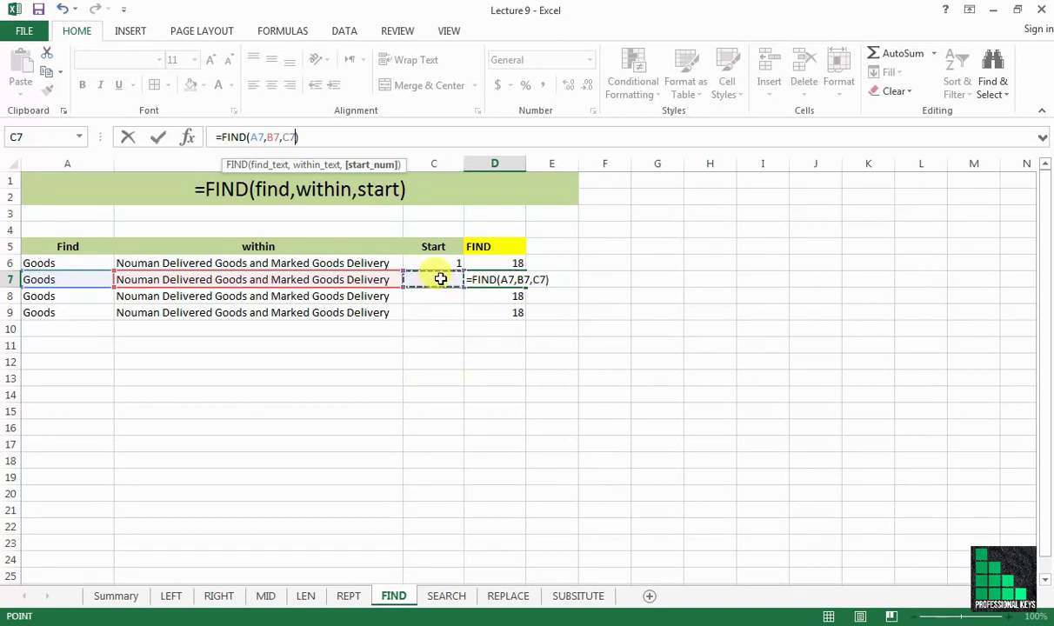
pyautogui.press('Return')
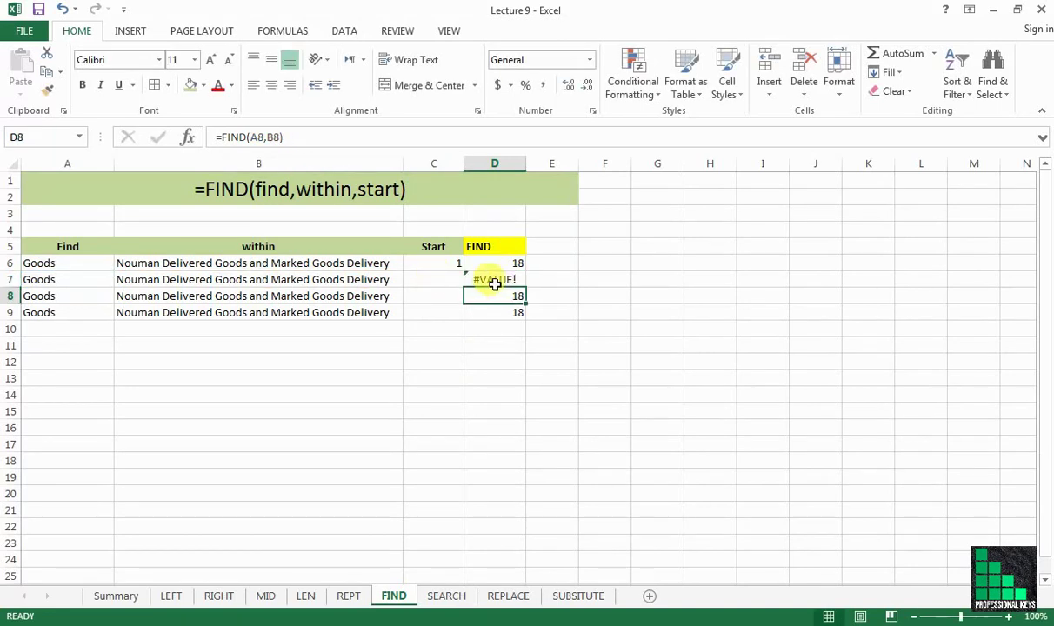
# Step: Enter start value 19 in C7 so D7 returns 35
pyautogui.click(430, 280)
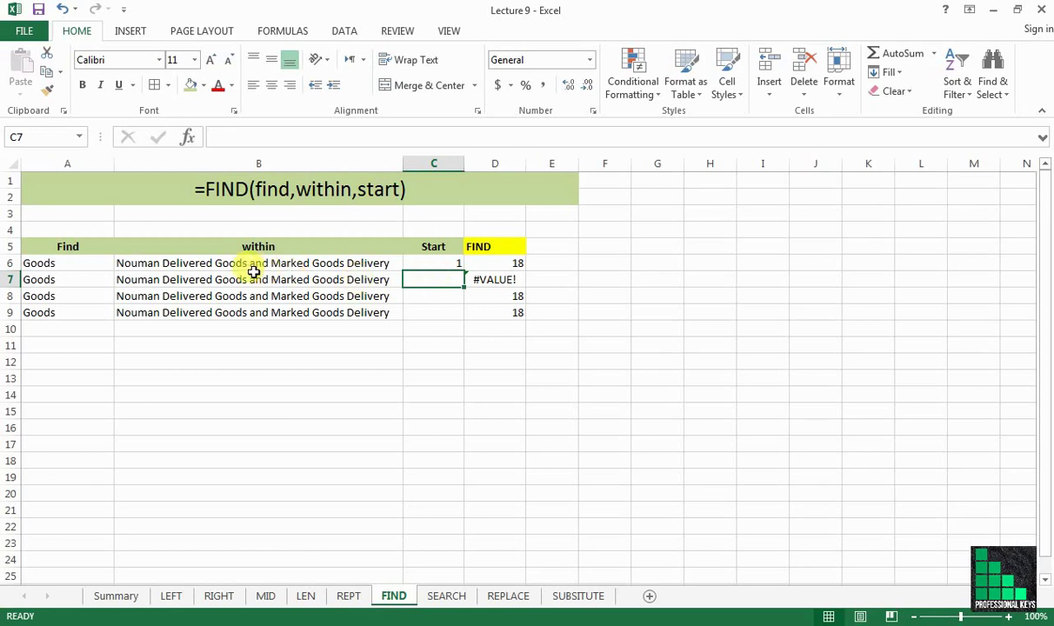
pyautogui.write('1')
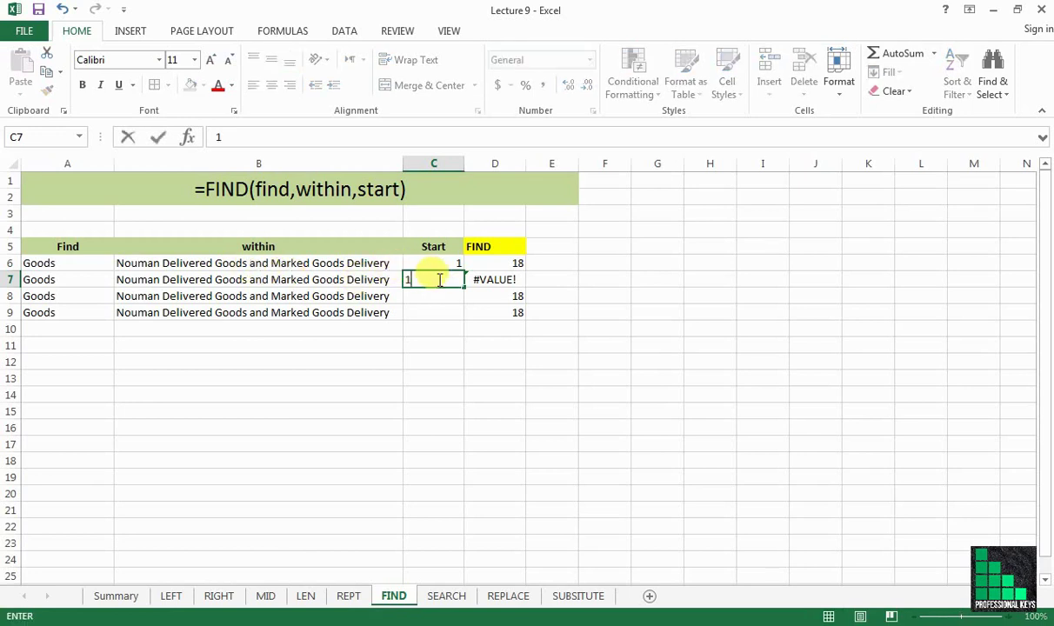
pyautogui.write('9')
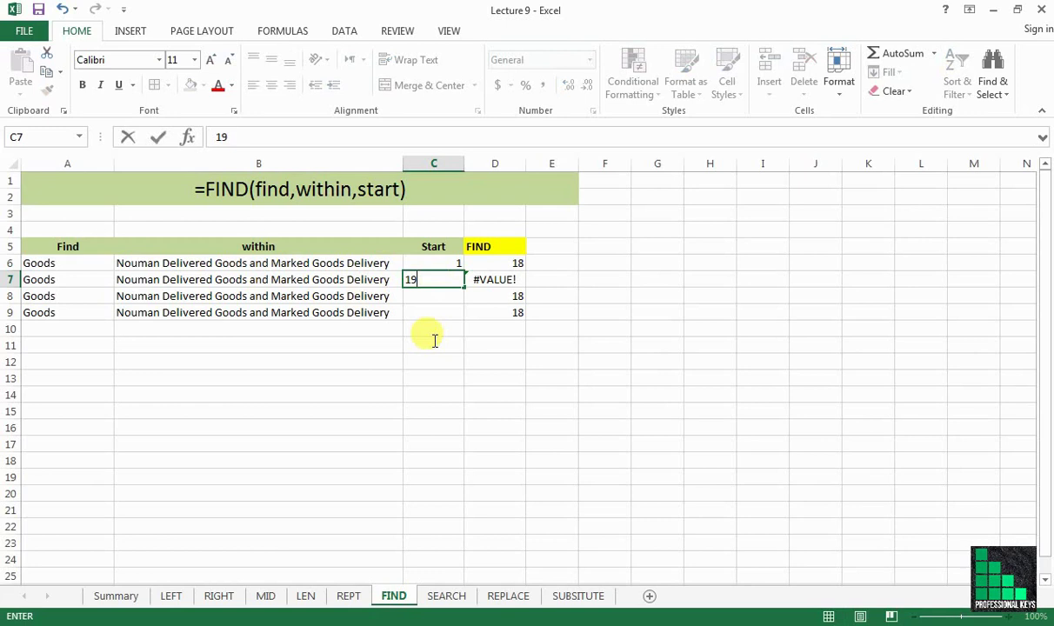
pyautogui.press('Return')
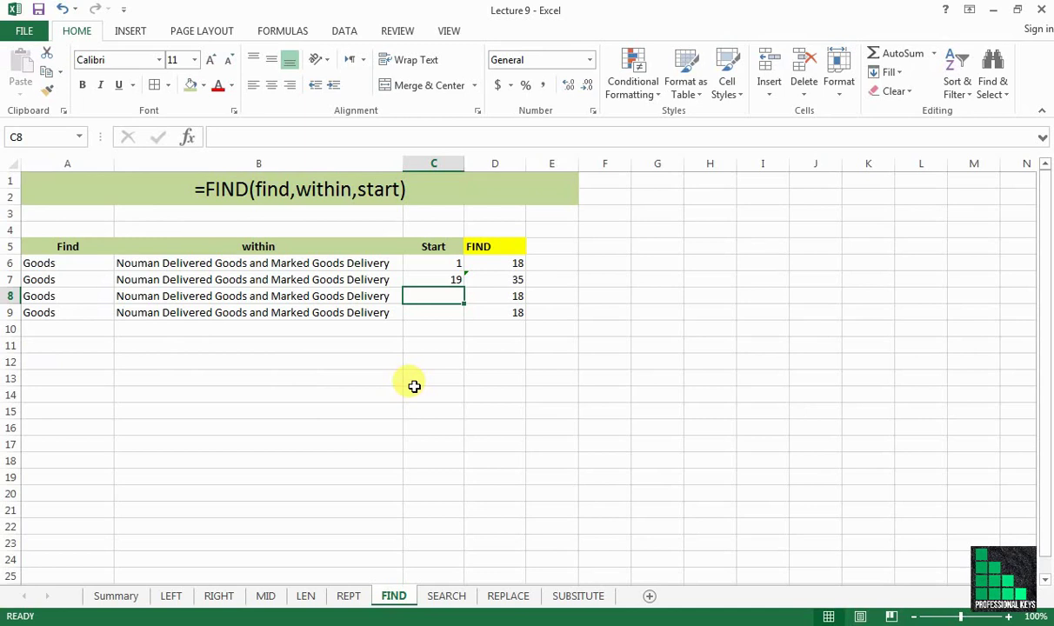
# Step: On the SEARCH sheet, delete the start values of 19 in C7:C10
pyautogui.click(405, 381)
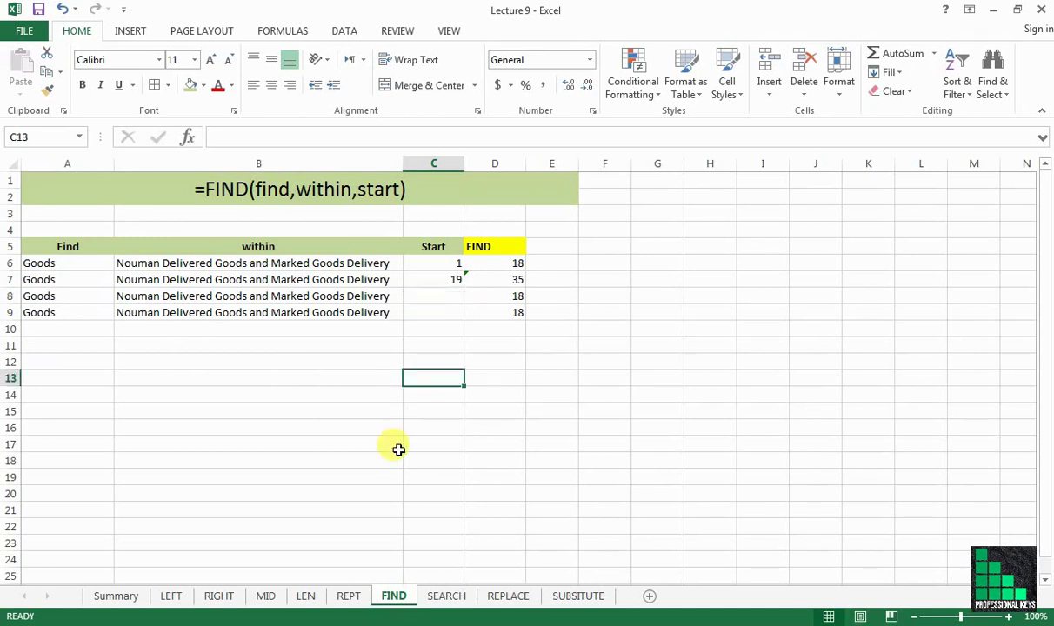
pyautogui.click(446, 598)
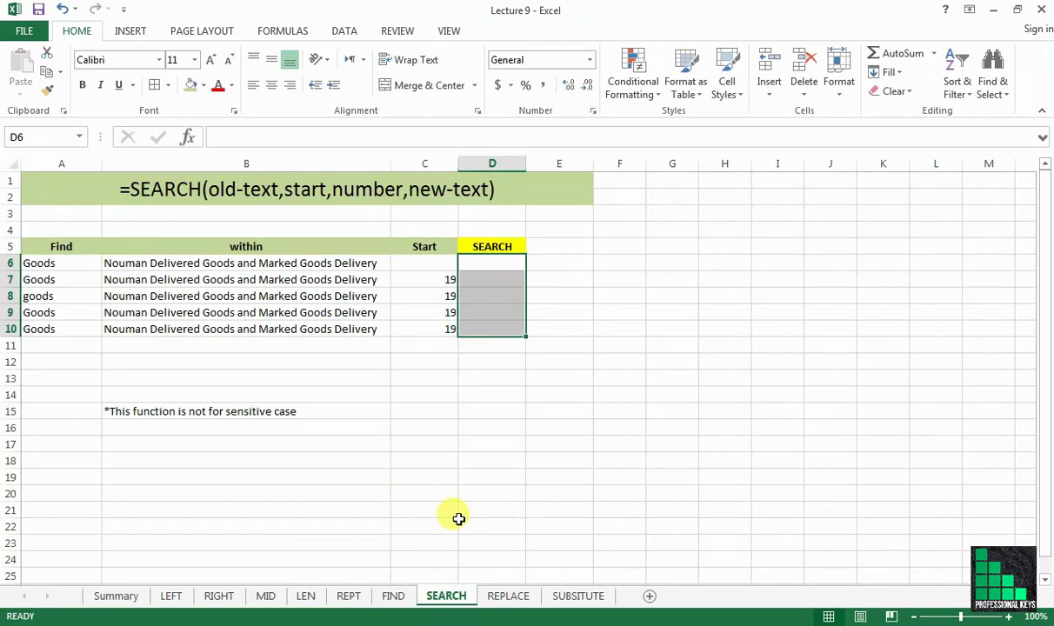
pyautogui.click(64, 296)
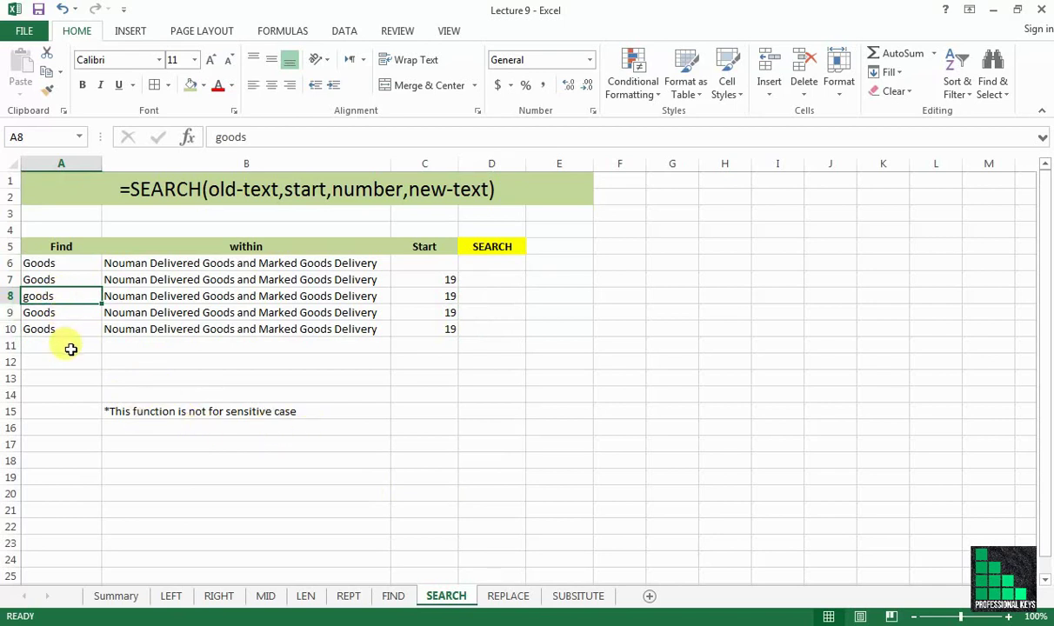
pyautogui.click(447, 278)
pyautogui.keyDown('shift'); pyautogui.click(442, 326); pyautogui.keyUp('shift')
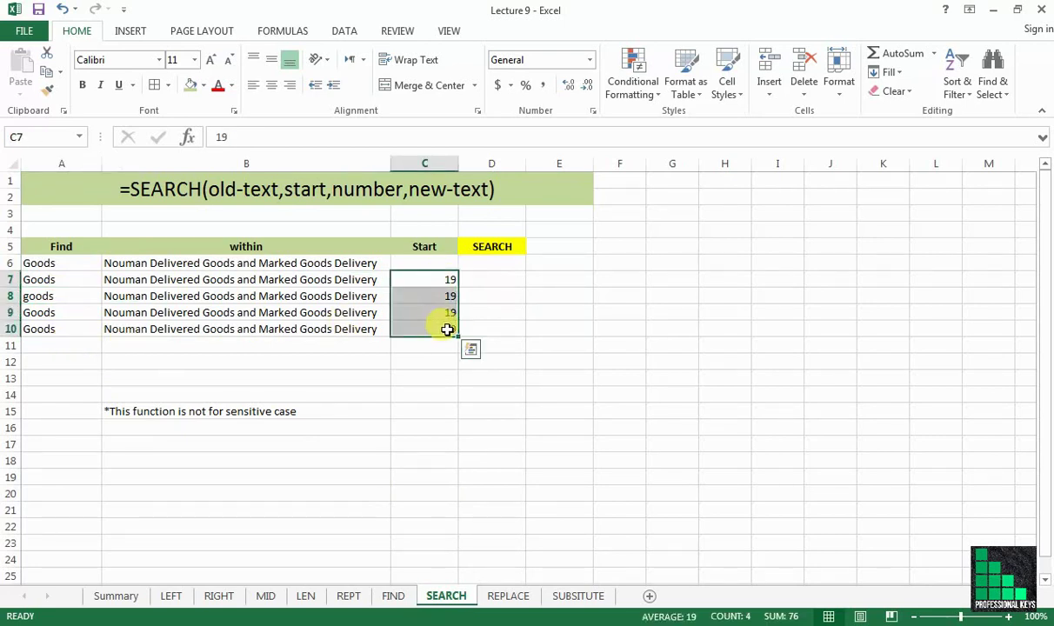
pyautogui.press('Delete')
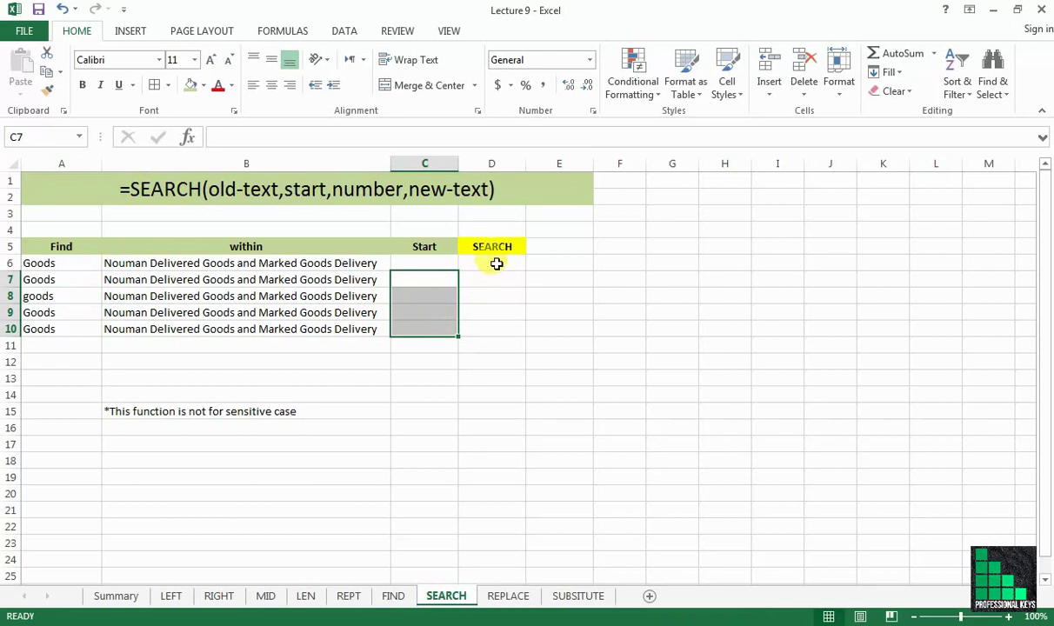
# Step: Enter =SEARCH(A6,B6) in D6
pyautogui.click(516, 274)
pyautogui.write('=')
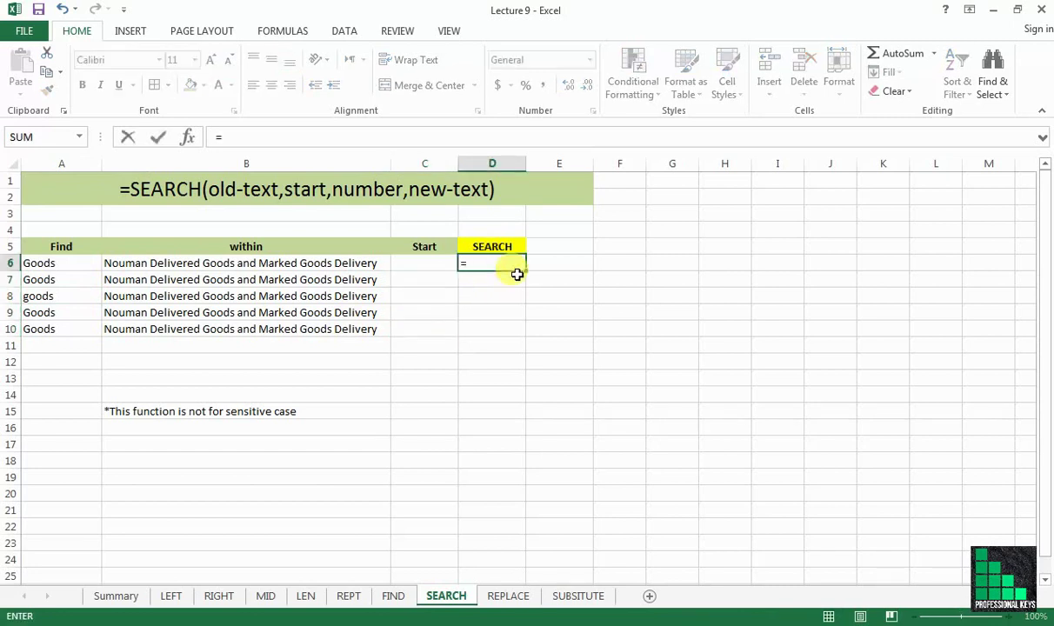
pyautogui.write('sear')
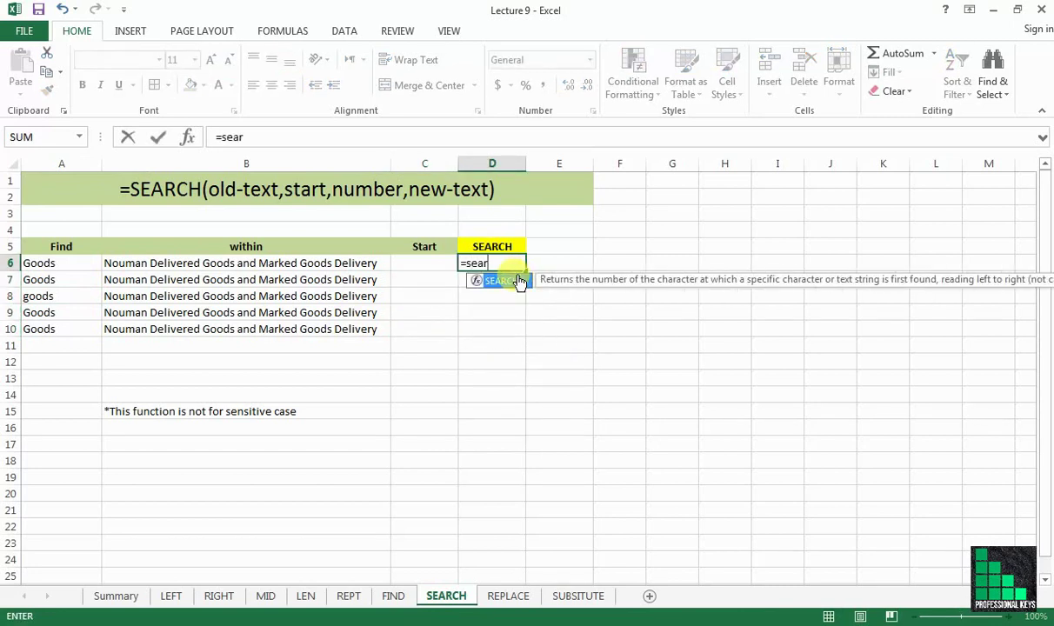
pyautogui.doubleClick(519, 281)
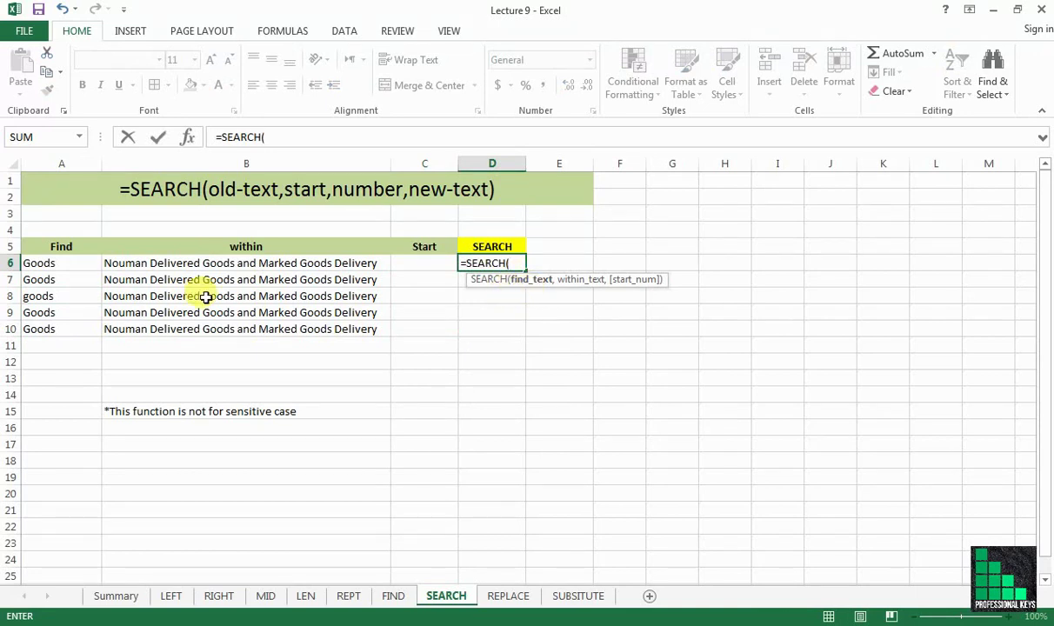
pyautogui.click(73, 263)
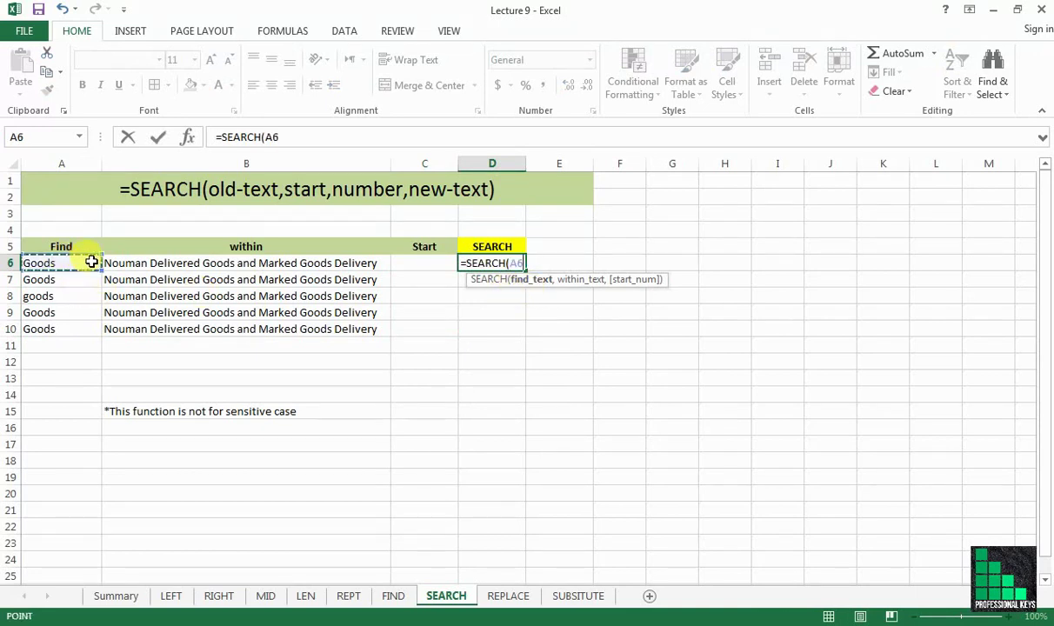
pyautogui.write(',')
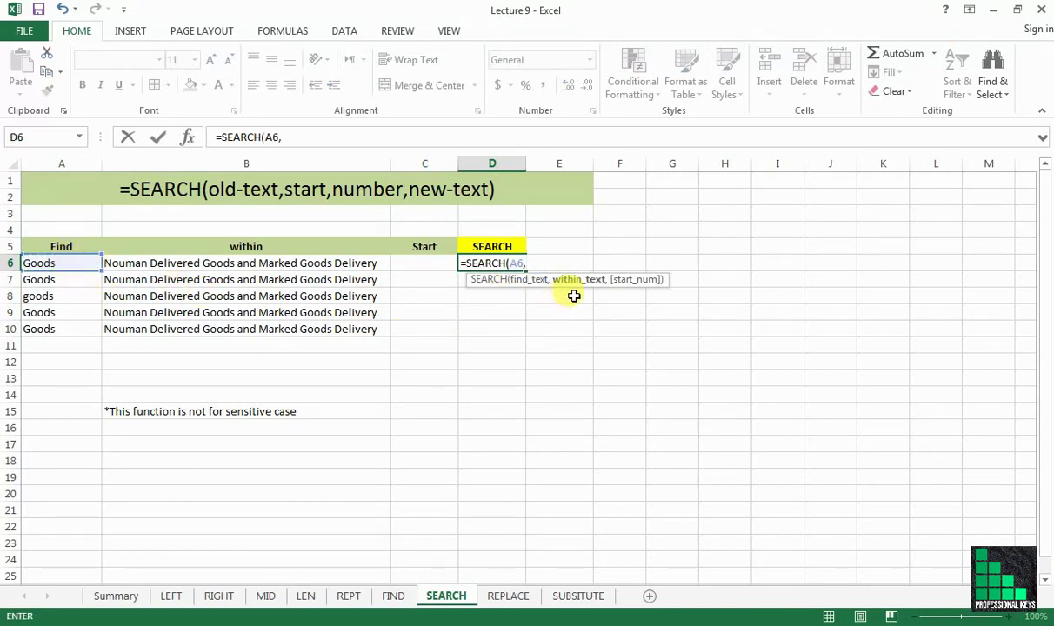
pyautogui.click(225, 261)
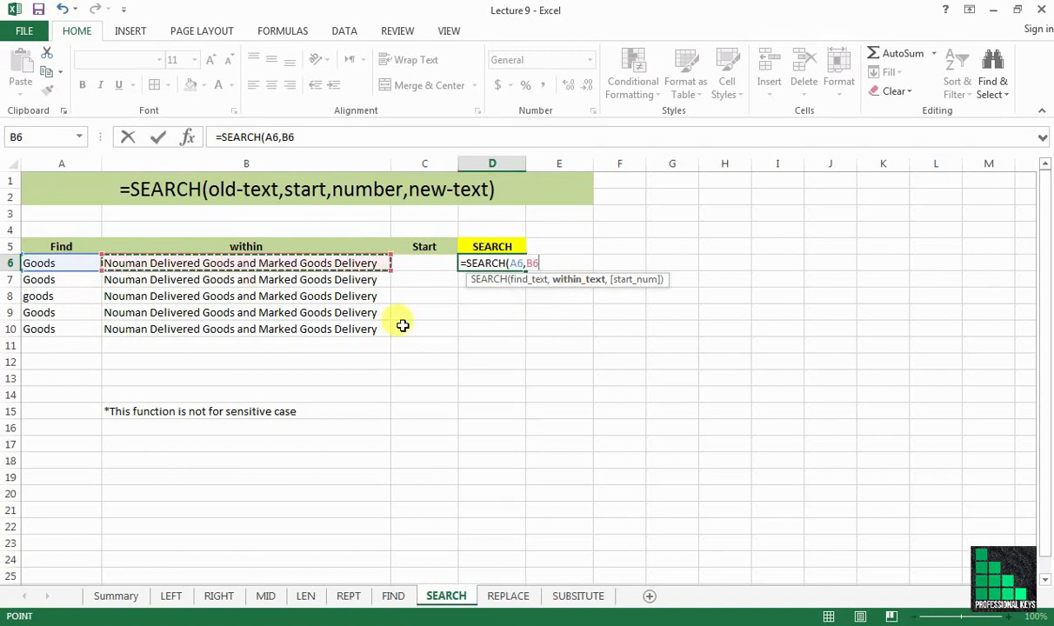
pyautogui.write(')')
pyautogui.press('Return')
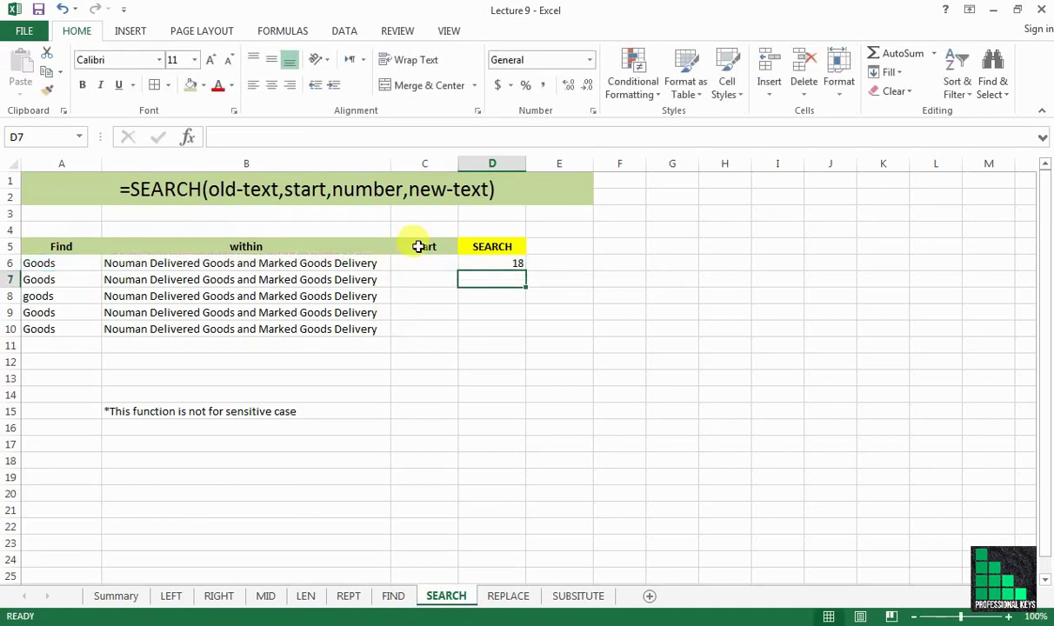
# Step: Fill the SEARCH formula down to D10, returning 18 in every row
pyautogui.click(520, 264)
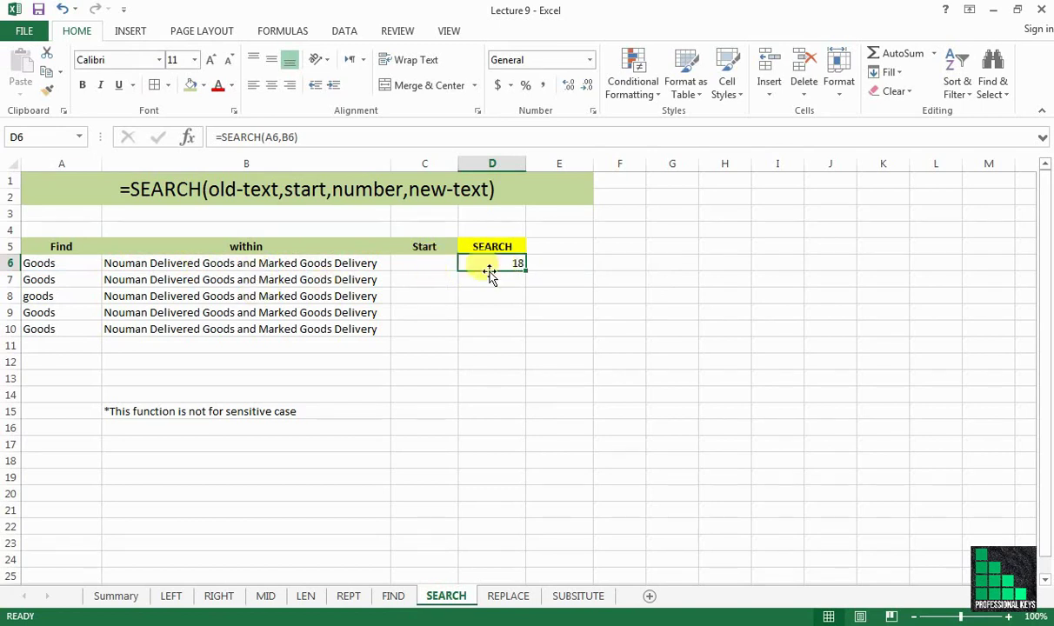
pyautogui.moveTo(526, 271); pyautogui.dragTo(536, 343)
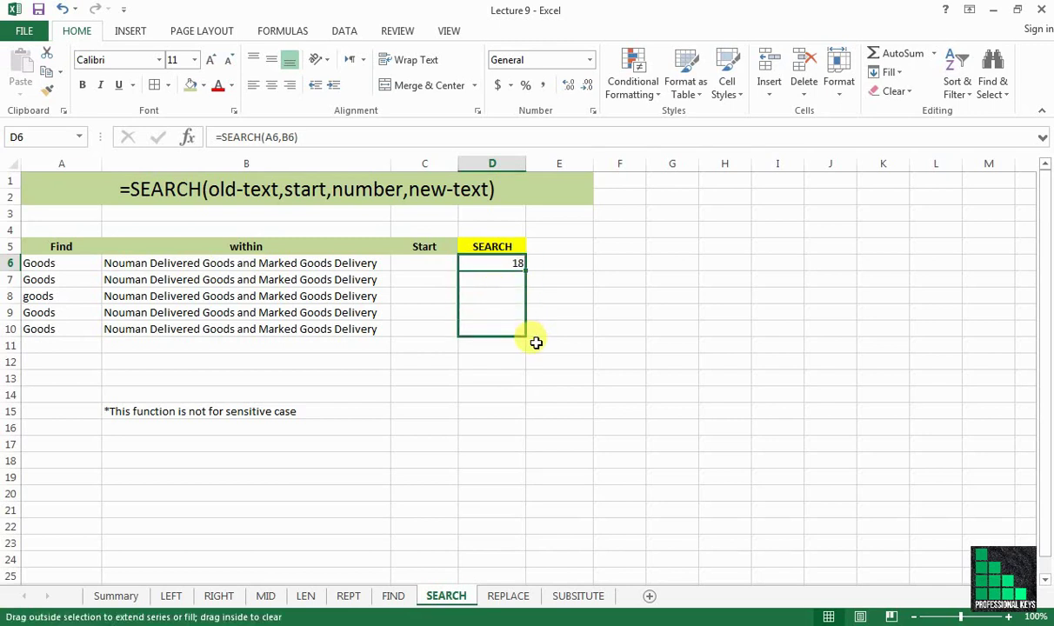
pyautogui.click(418, 278)
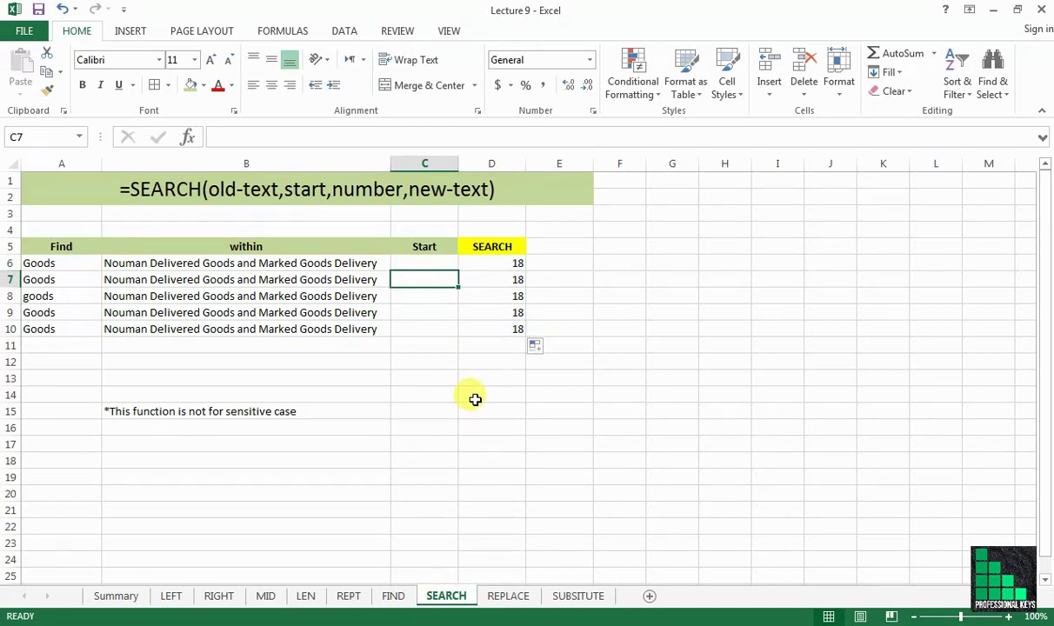
# Step: Enter start position 19 in C7
pyautogui.click(496, 262)
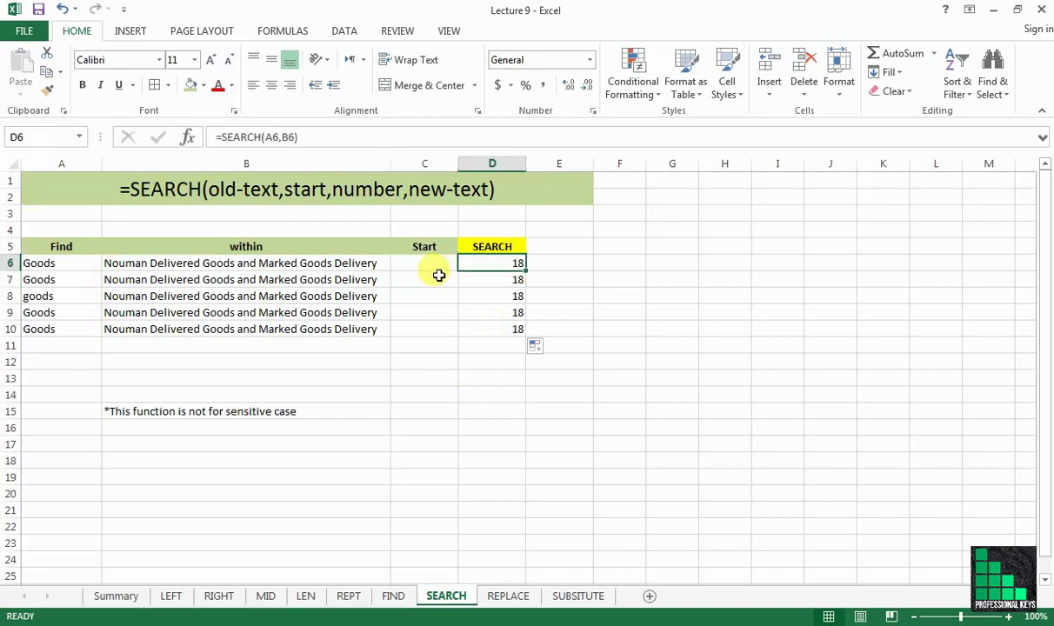
pyautogui.click(430, 279)
pyautogui.write('19')
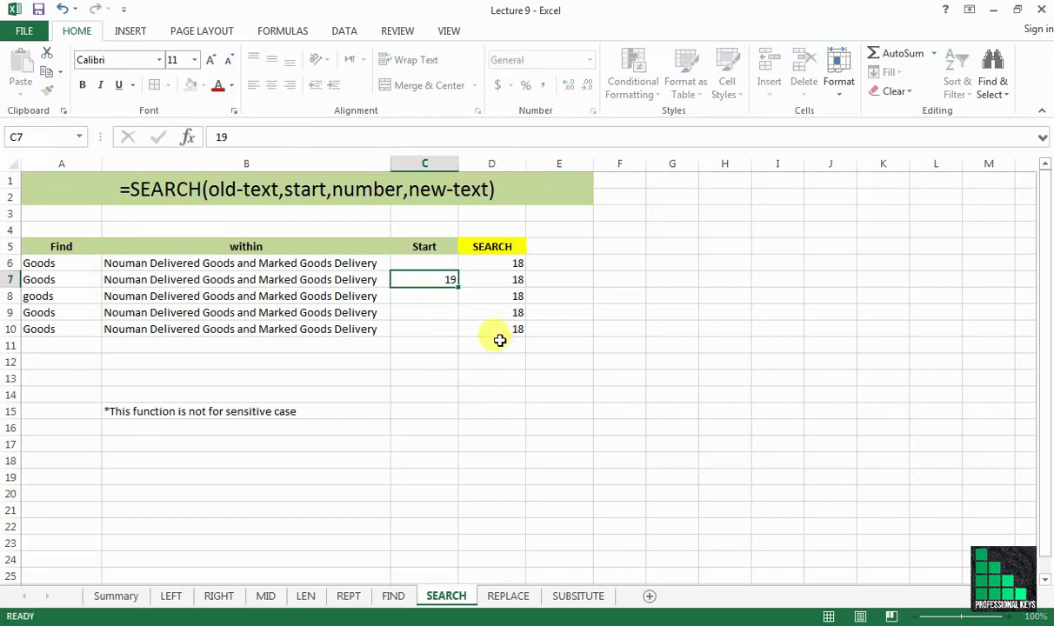
pyautogui.press('Return')
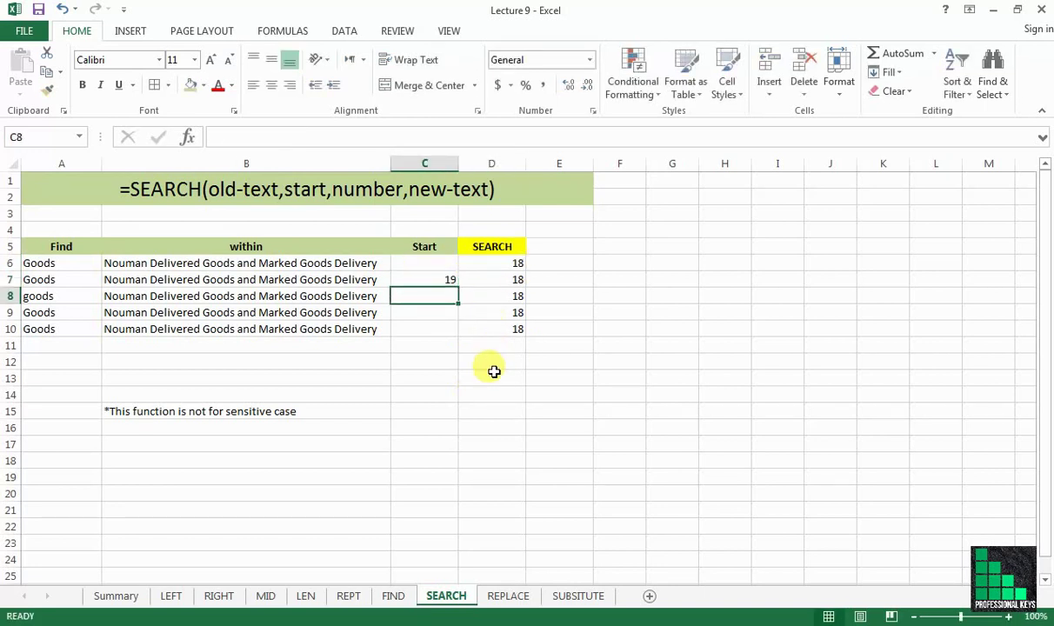
pyautogui.click(456, 279)
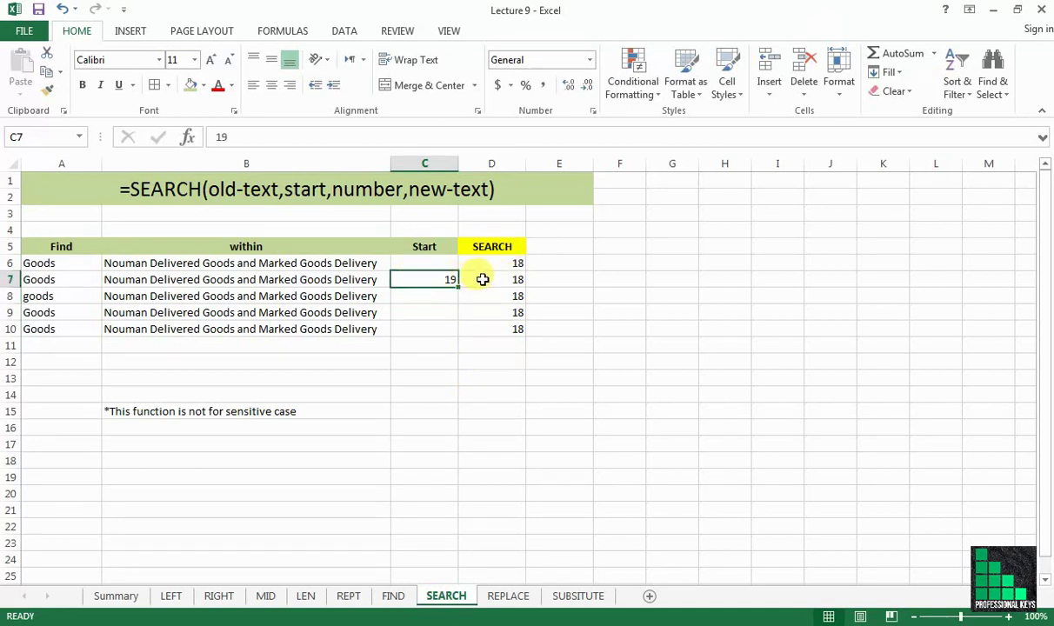
# Step: Change D7 to =SEARCH(A7,B7,C7), returning 35, and copy it down to D10
pyautogui.doubleClick(482, 279)
pyautogui.click(539, 279)
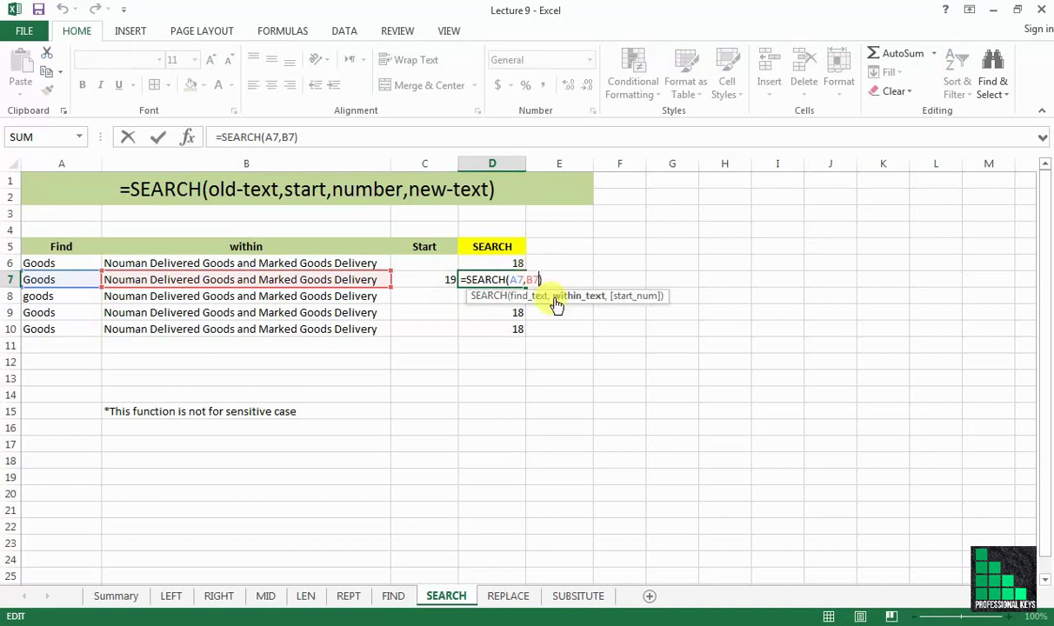
pyautogui.write(',')
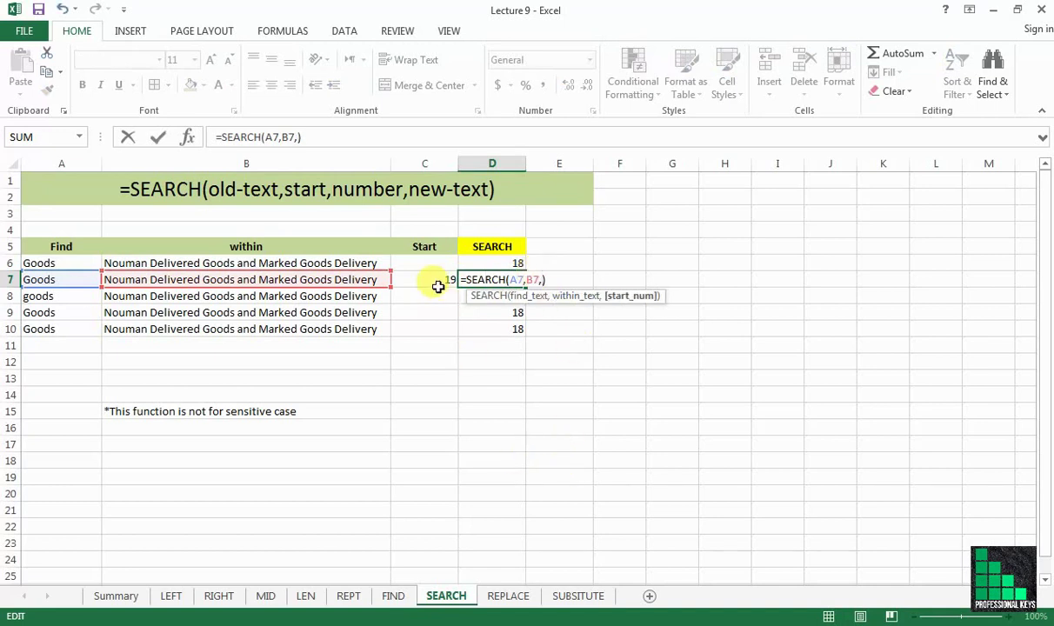
pyautogui.click(431, 279)
pyautogui.press('Return')
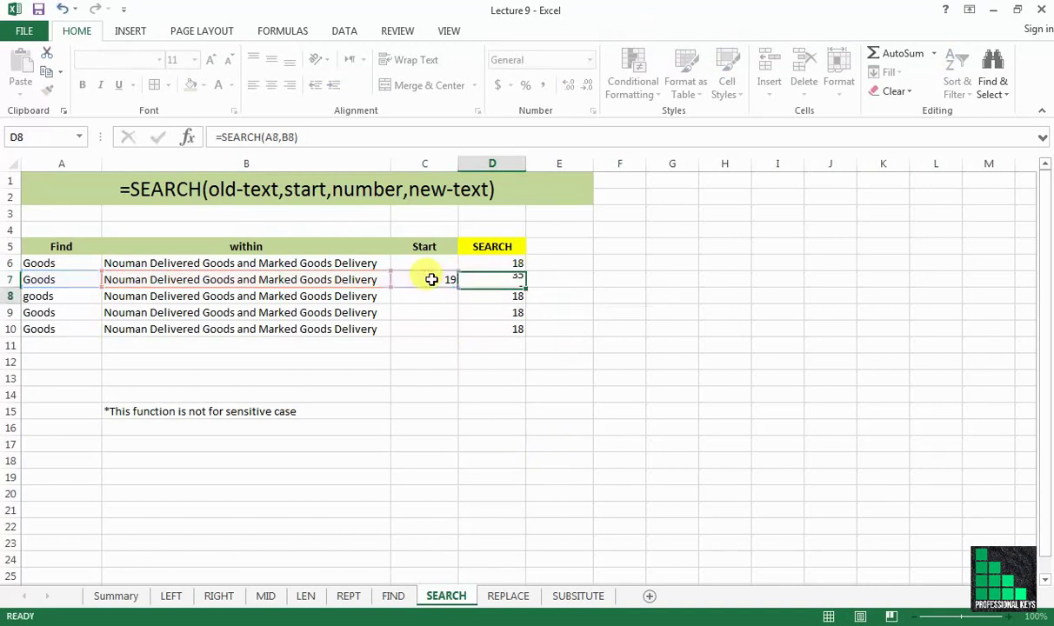
pyautogui.click(516, 277)
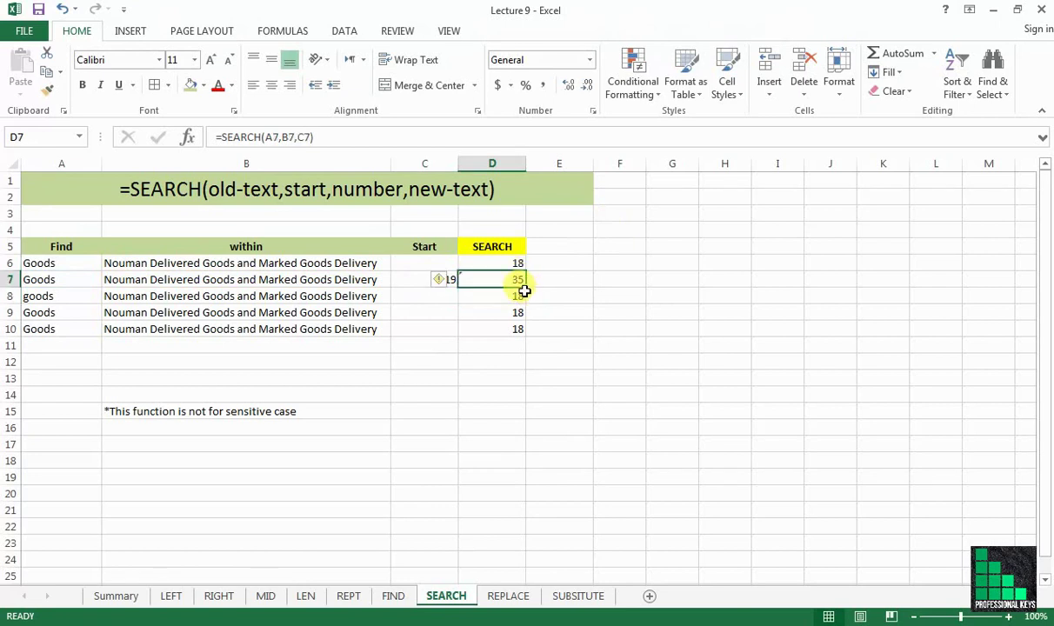
pyautogui.click(520, 295)
pyautogui.click(517, 277)
pyautogui.moveTo(525, 286); pyautogui.dragTo(532, 329)
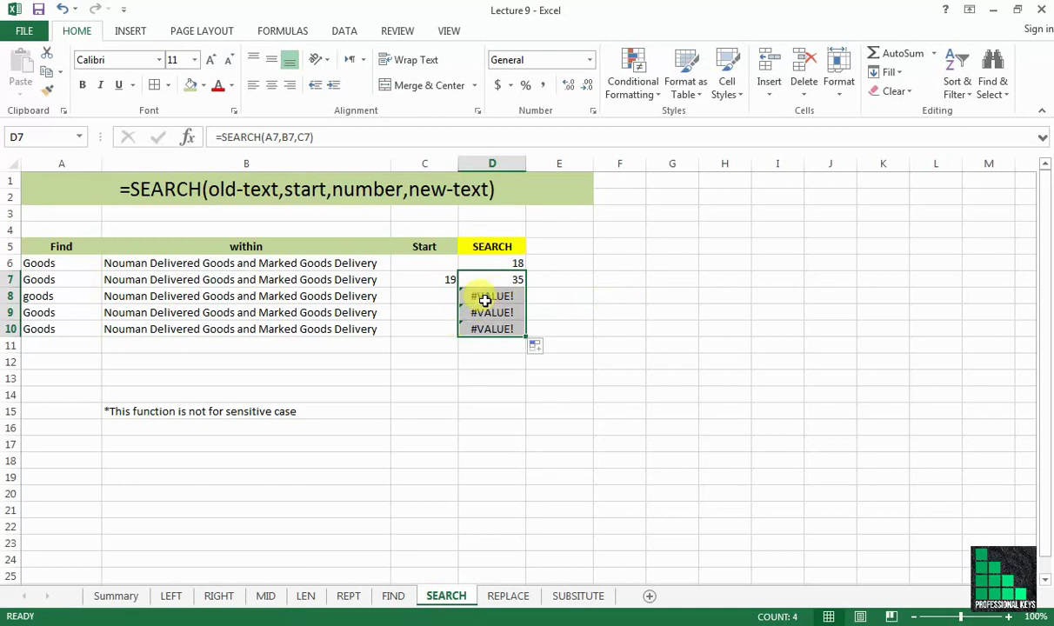
pyautogui.click(422, 279)
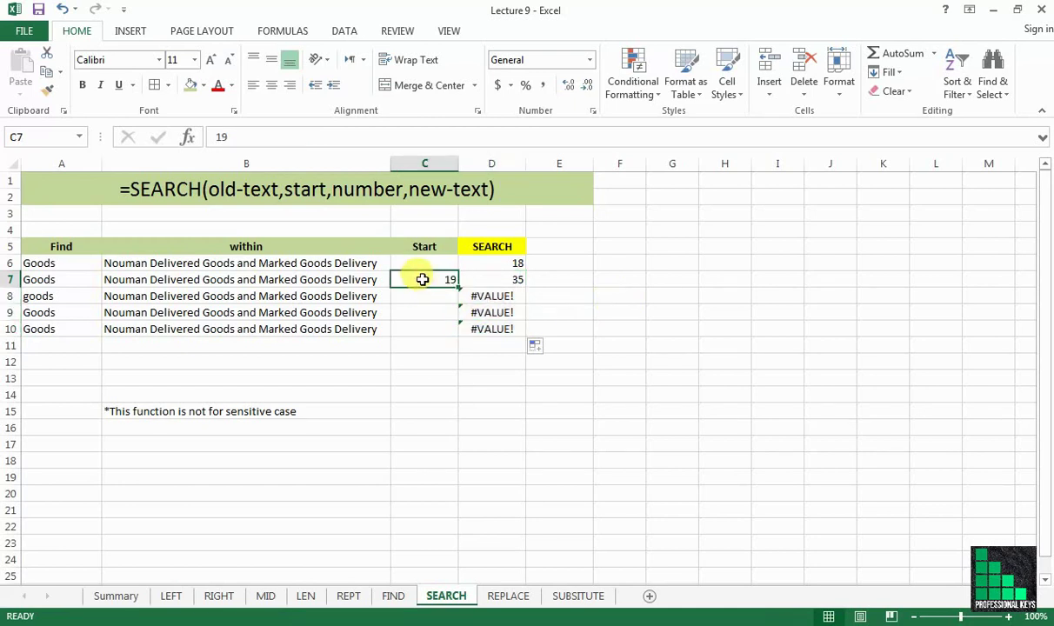
# Step: Copy the start value 19 from C7 into C8:C10 so D8:D10 return 35
pyautogui.rightClick(422, 279)
pyautogui.click(480, 307)
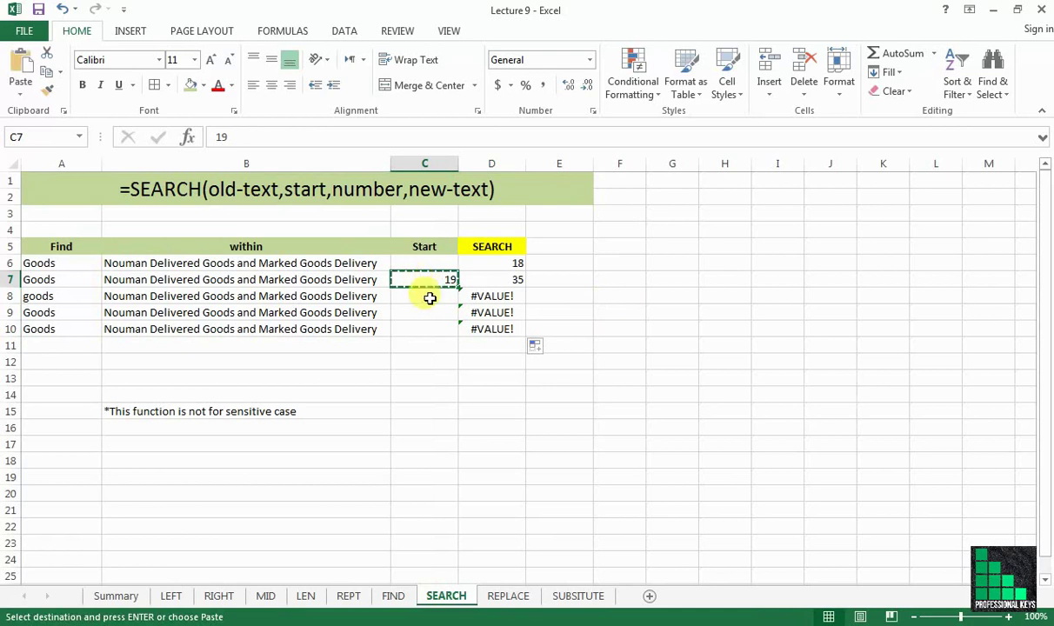
pyautogui.moveTo(429, 298); pyautogui.dragTo(432, 327)
pyautogui.rightClick(430, 297)
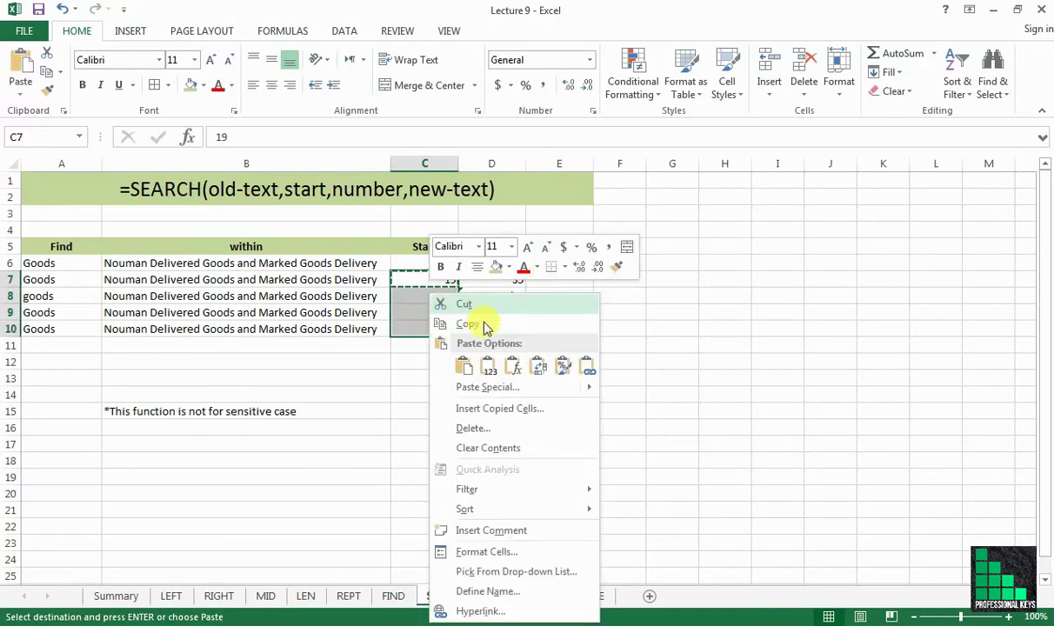
pyautogui.click(485, 367)
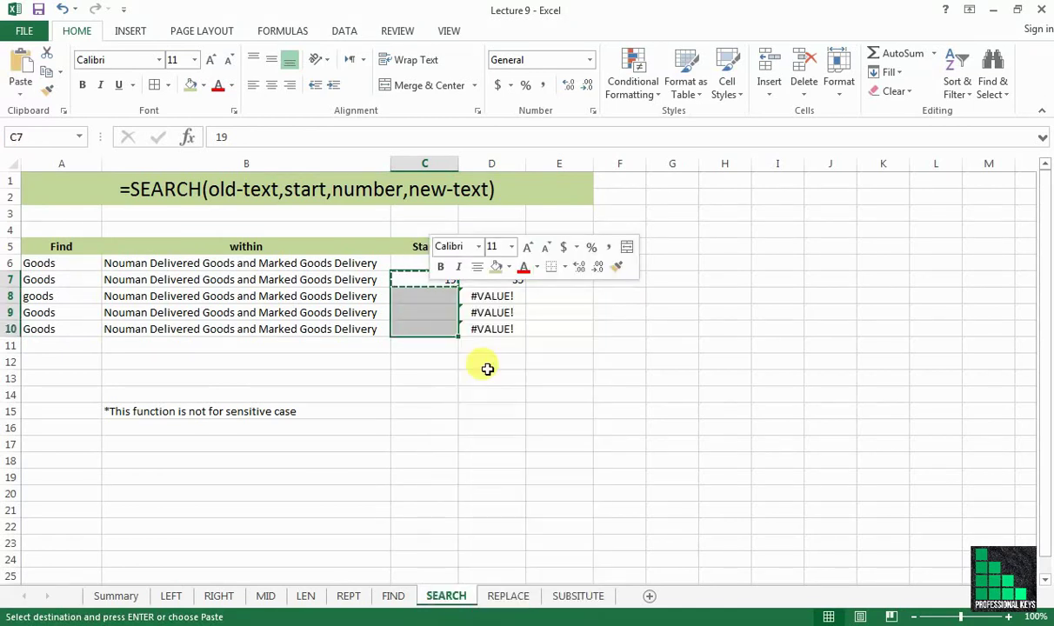
pyautogui.click(643, 380)
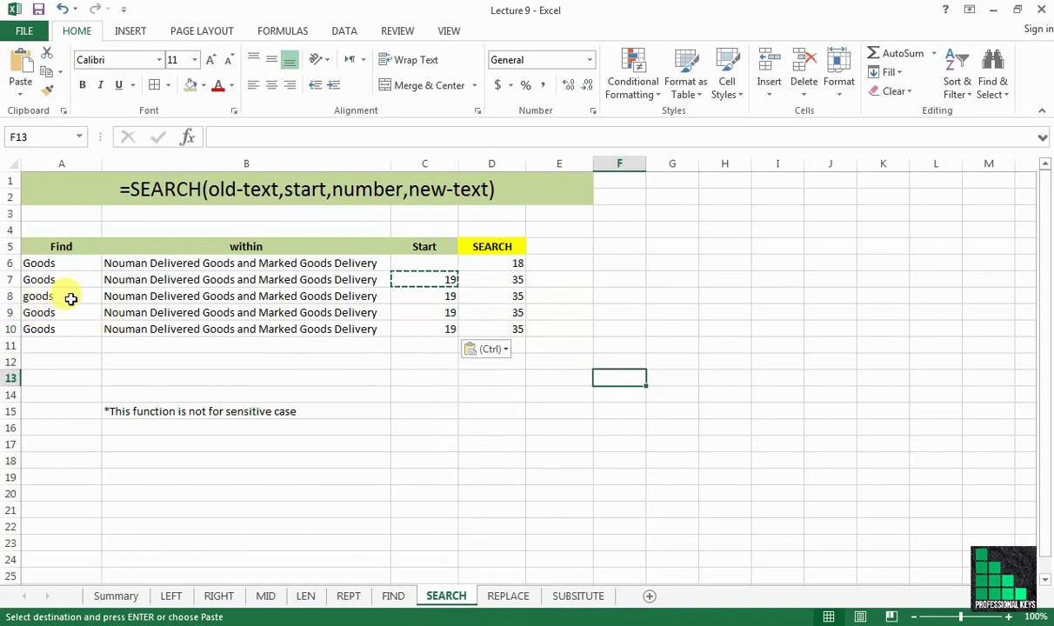
pyautogui.click(500, 297)
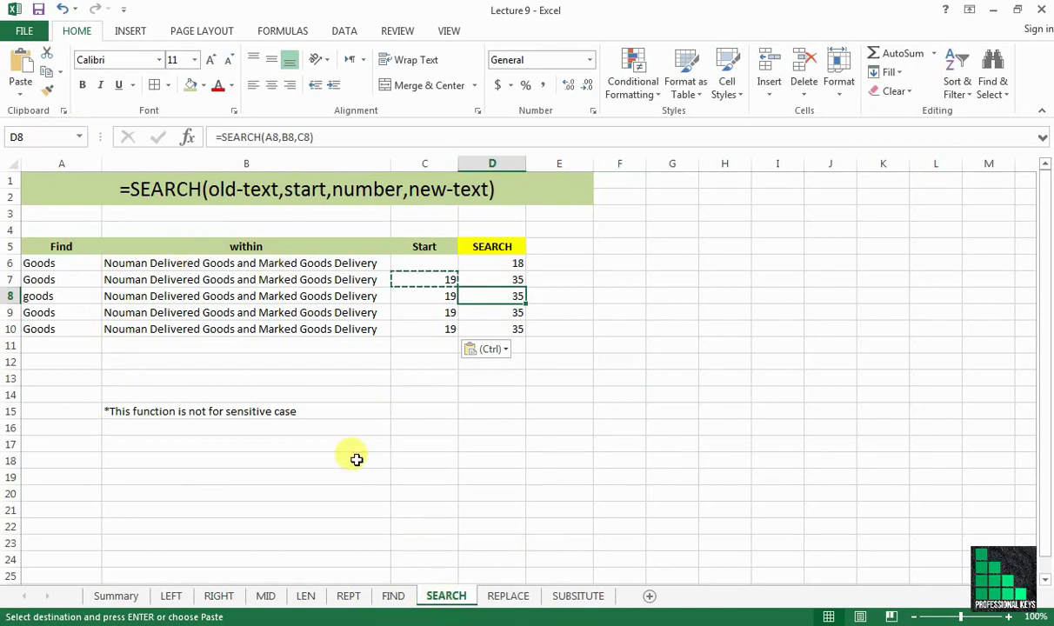
# Step: Open the REPLACE sheet and view the burger sentence in A6
pyautogui.click(511, 596)
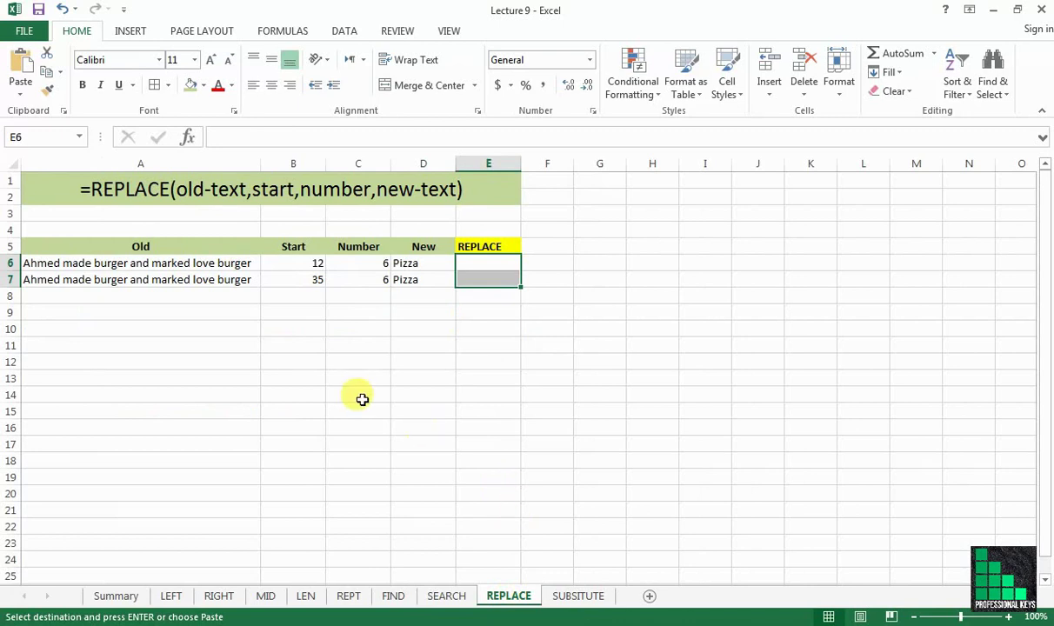
pyautogui.click(429, 310)
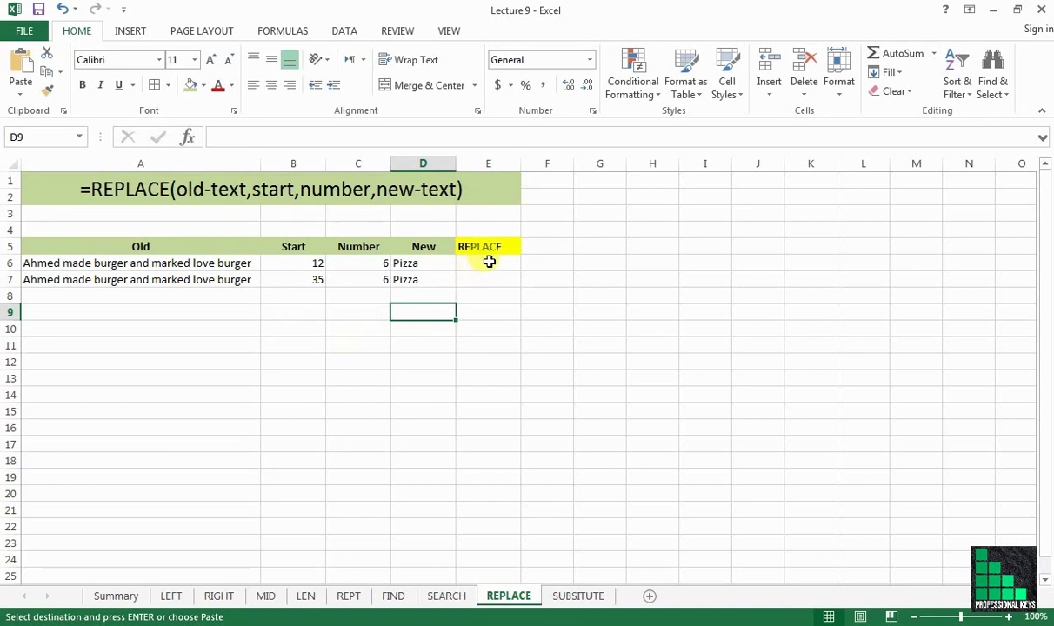
pyautogui.click(174, 268)
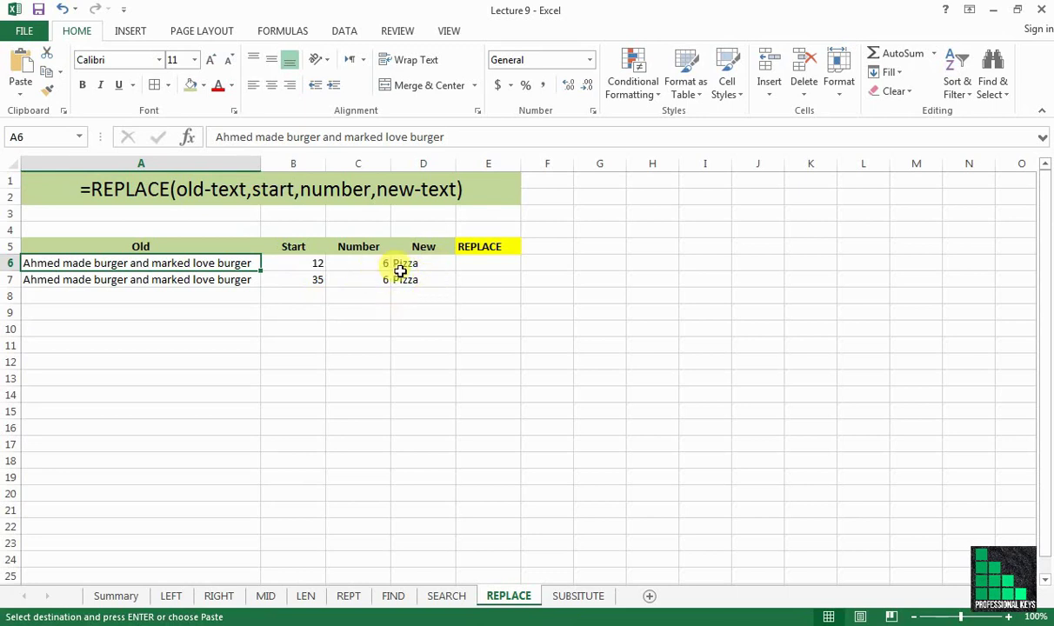
# Step: Enter =REPLACE(A6,B6,C6,D6) in E6, giving 'Ahmed made Pizza and marked love burger'
pyautogui.click(484, 265)
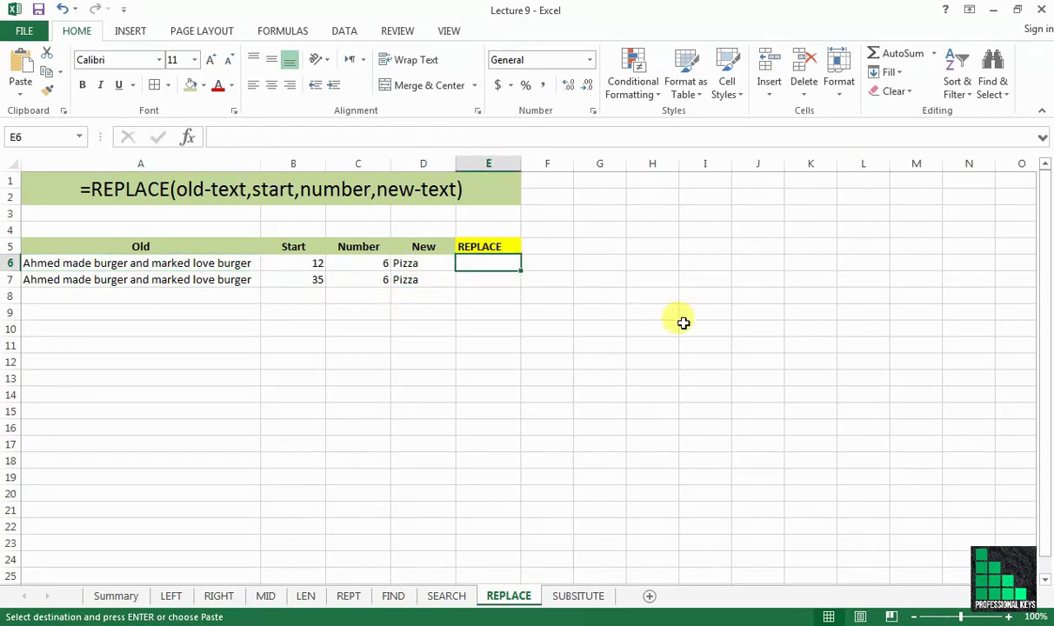
pyautogui.write('=repl')
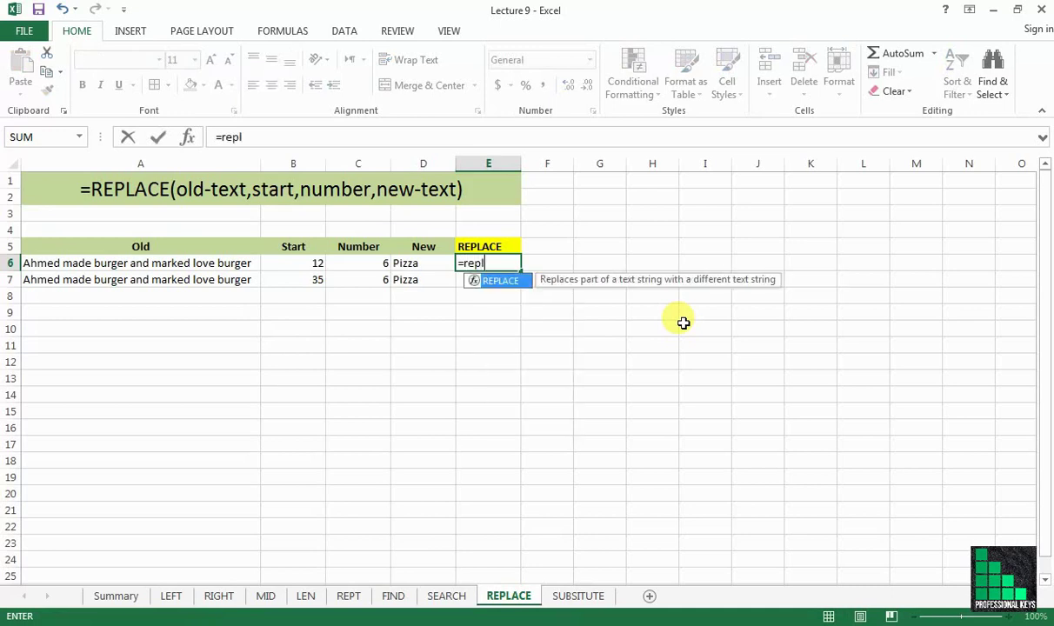
pyautogui.press('Tab')
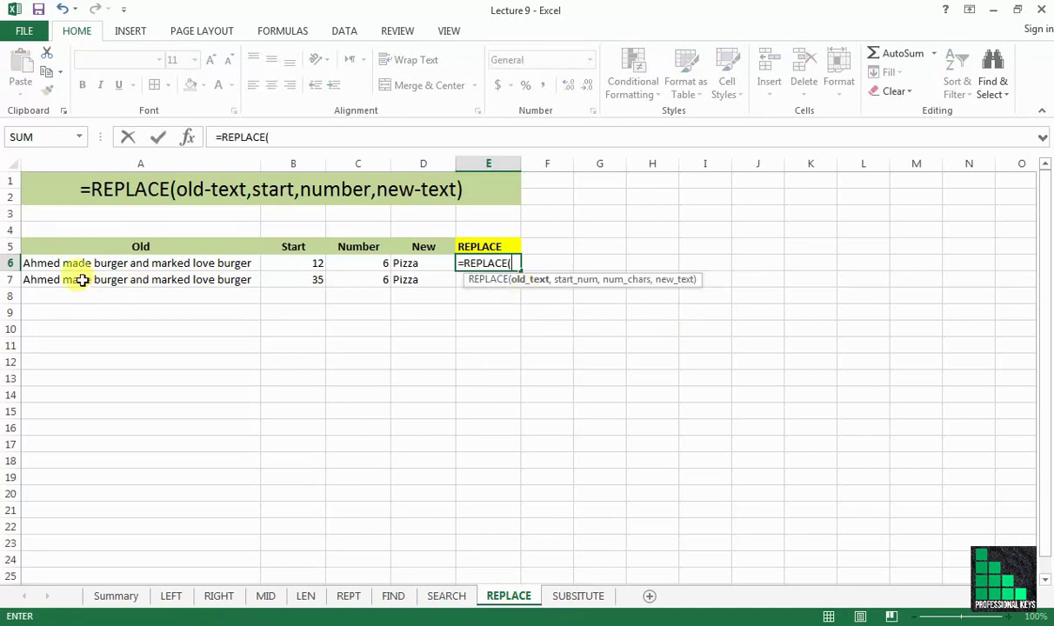
pyautogui.click(116, 270)
pyautogui.click(116, 271)
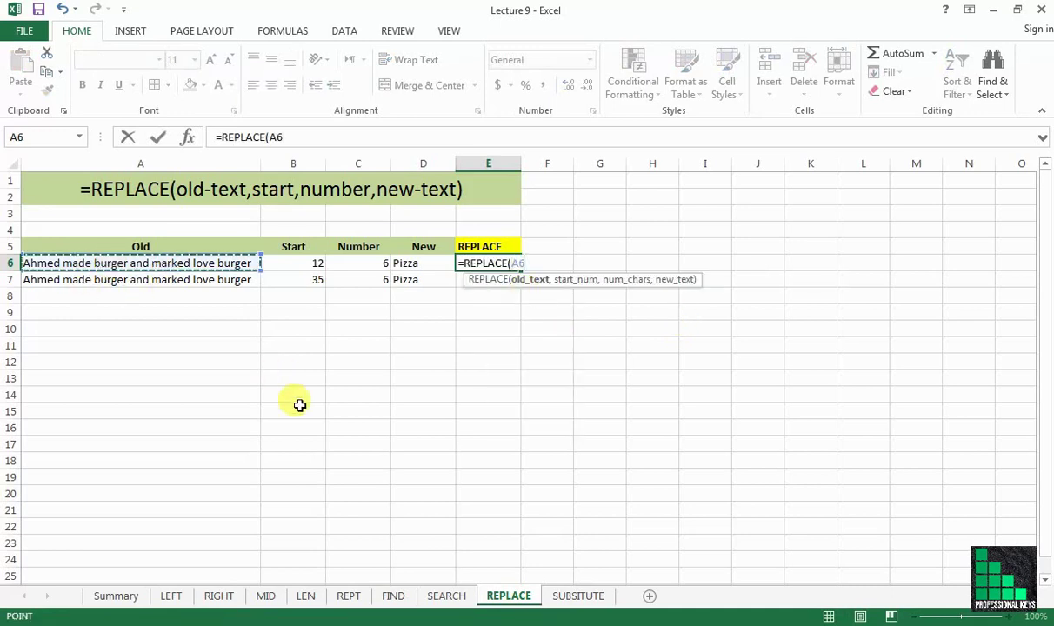
pyautogui.write(',')
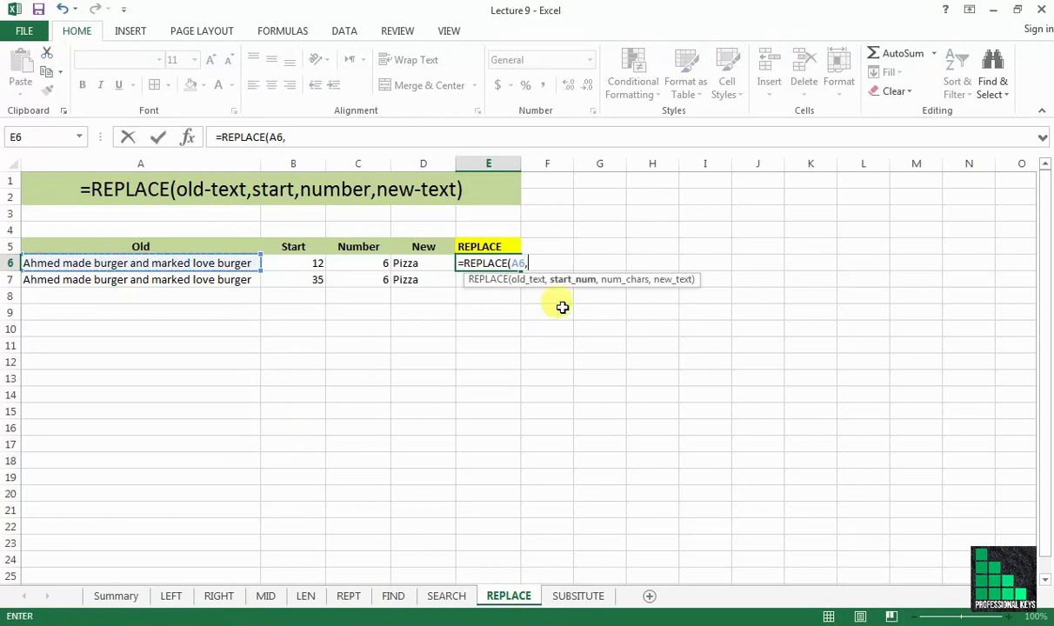
pyautogui.click(293, 263)
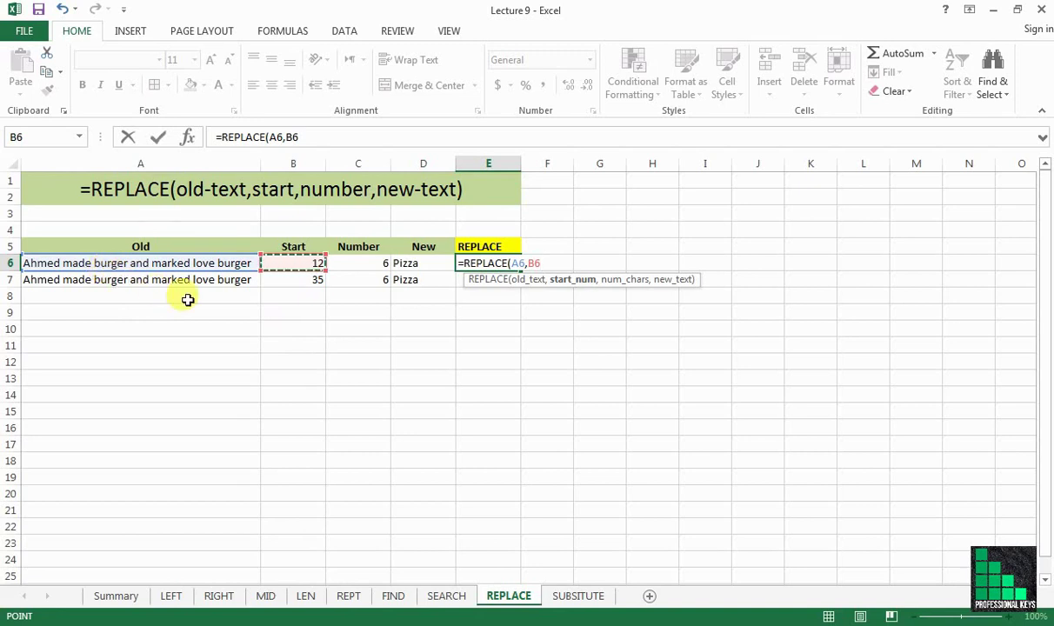
pyautogui.write(',')
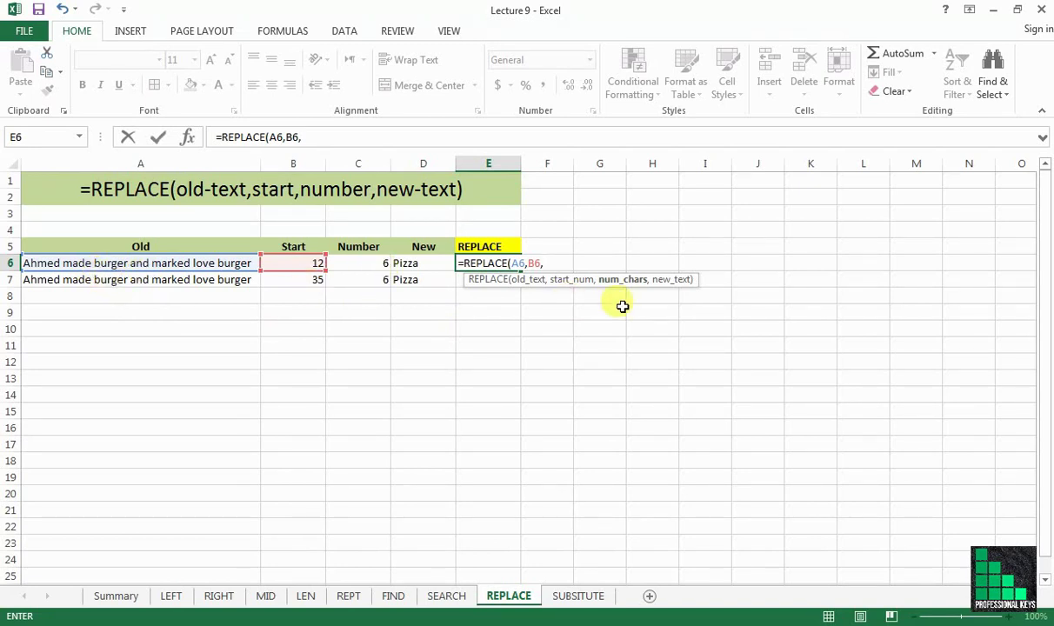
pyautogui.click(362, 264)
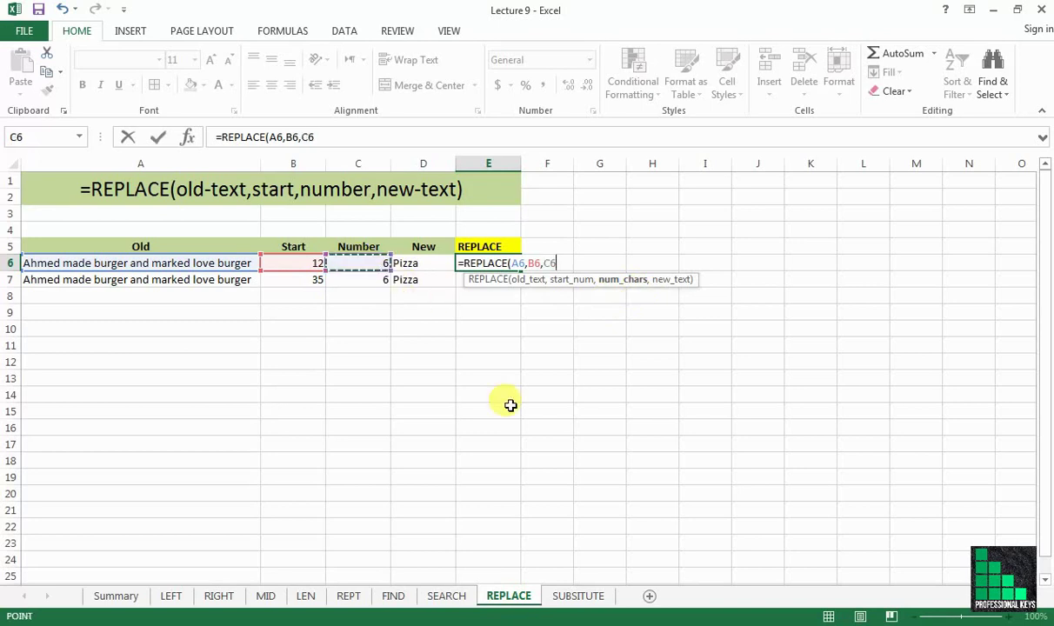
pyautogui.write(',')
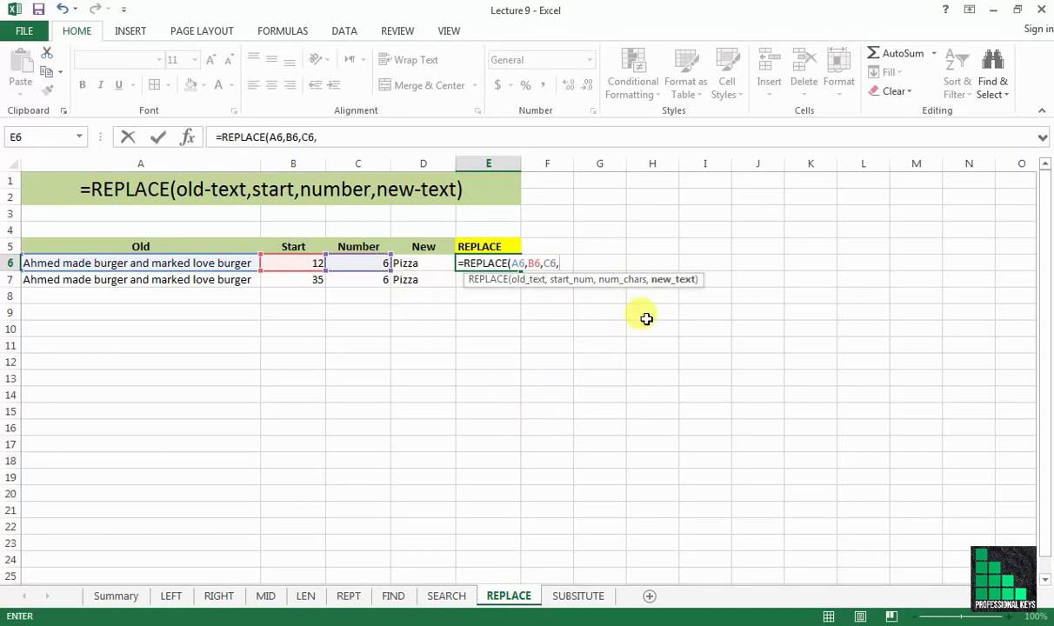
pyautogui.click(417, 264)
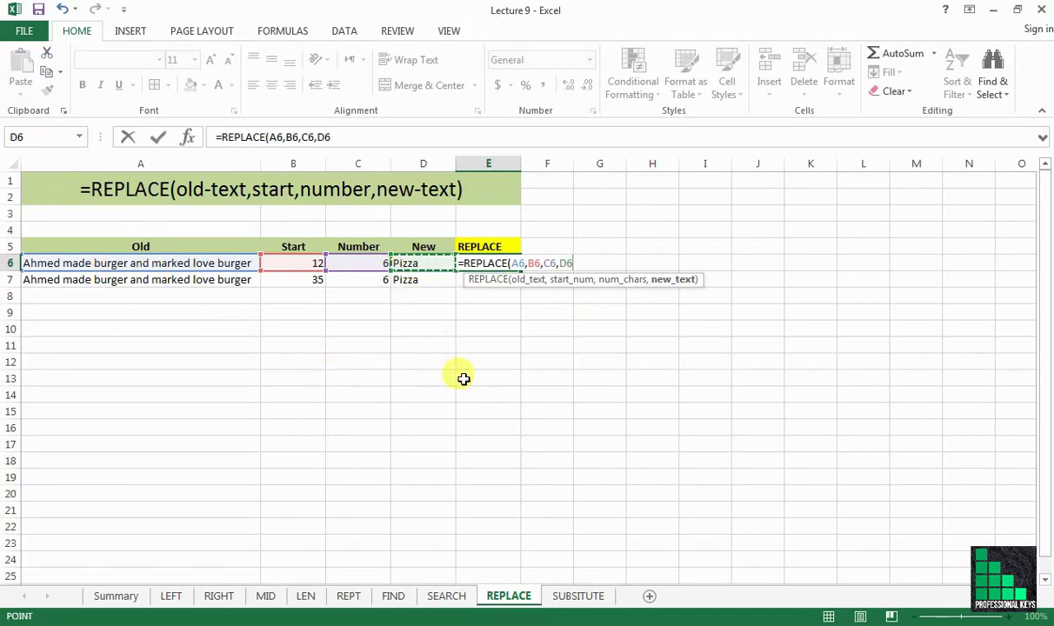
pyautogui.write(')')
pyautogui.press('Return')
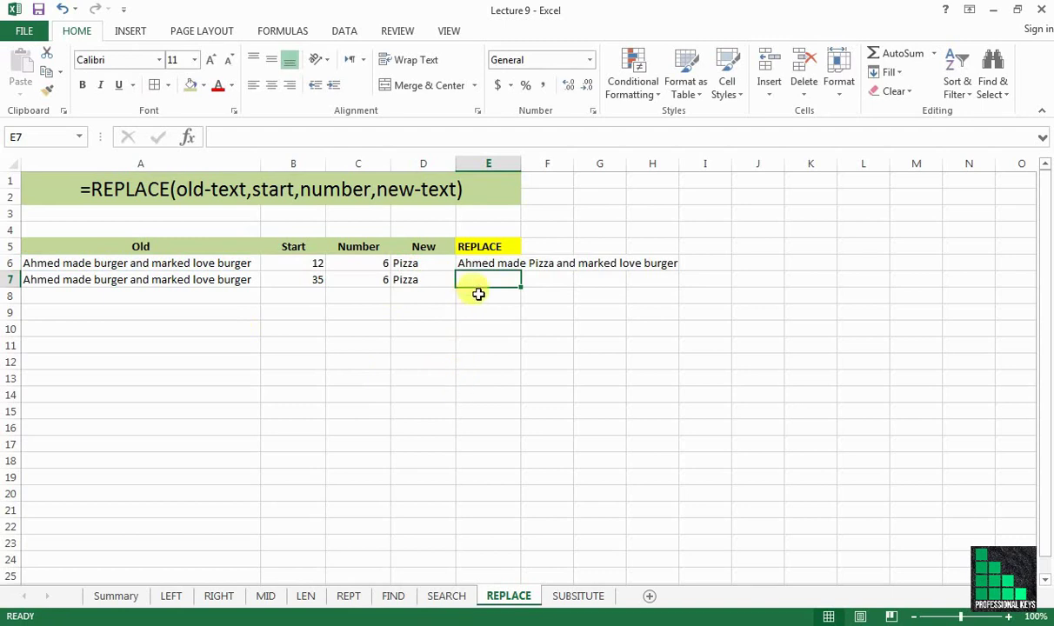
# Step: Review the FIND formulas behind the Start values, such as =FIND("burger",A6), then return to REPLACE
pyautogui.press('Right')
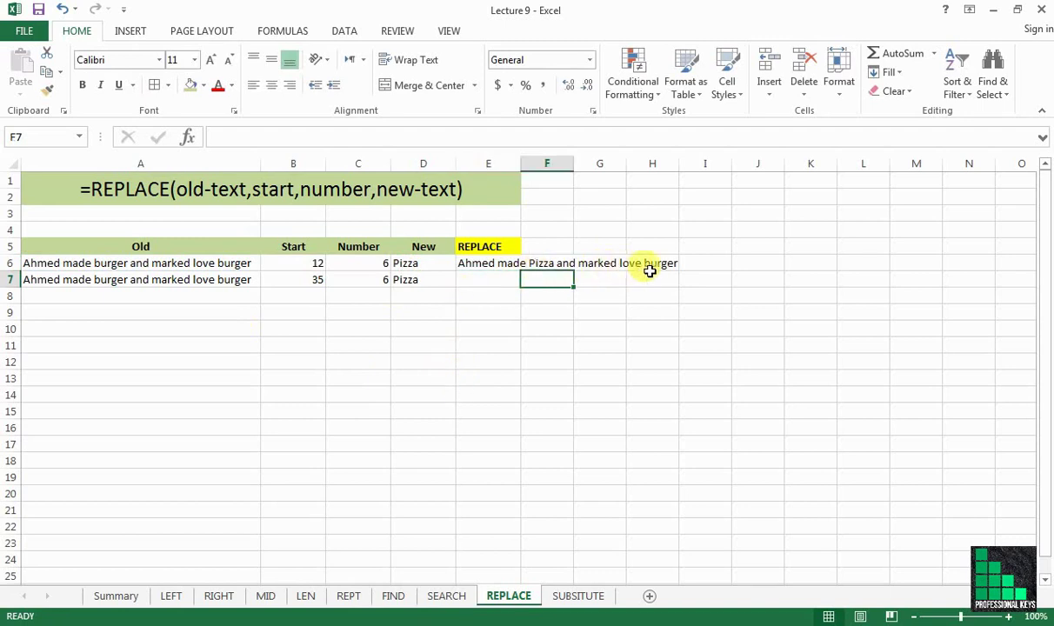
pyautogui.click(306, 266)
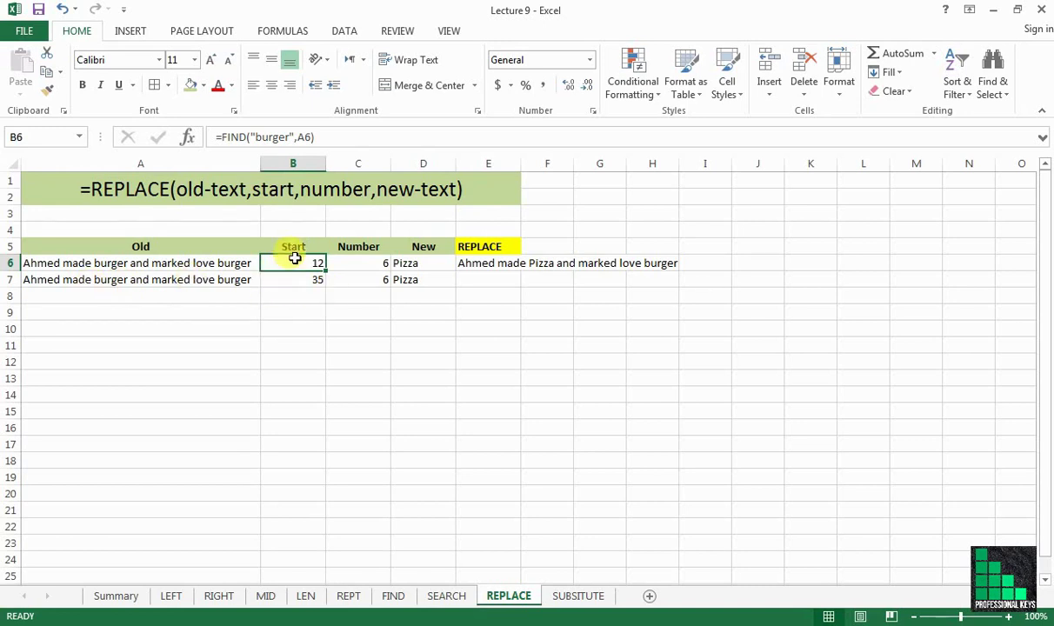
pyautogui.click(393, 596)
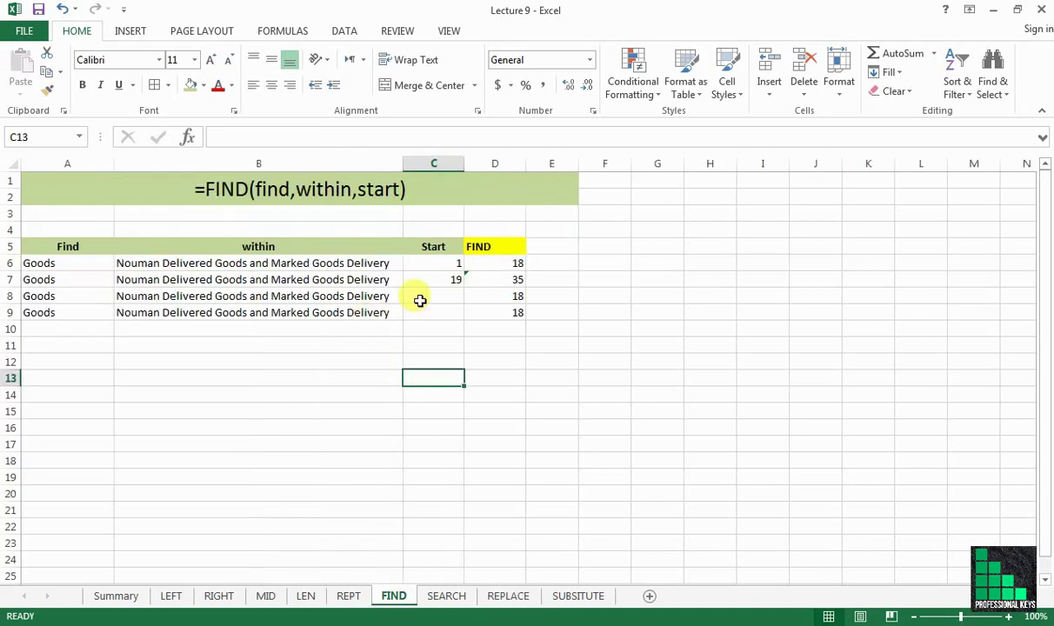
pyautogui.click(512, 263)
pyautogui.click(520, 282)
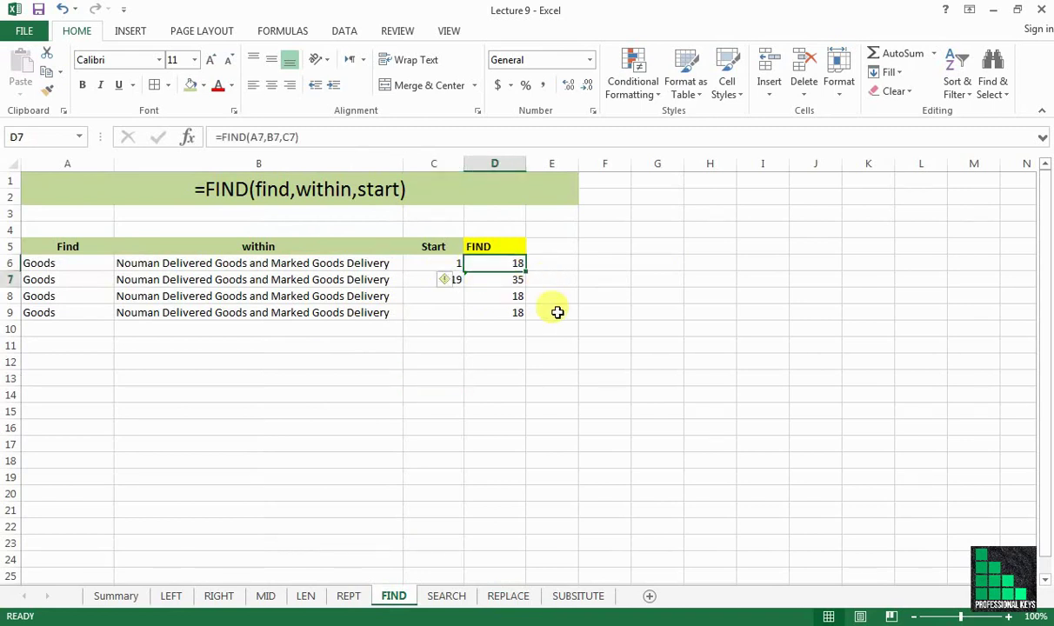
pyautogui.click(446, 595)
pyautogui.click(507, 595)
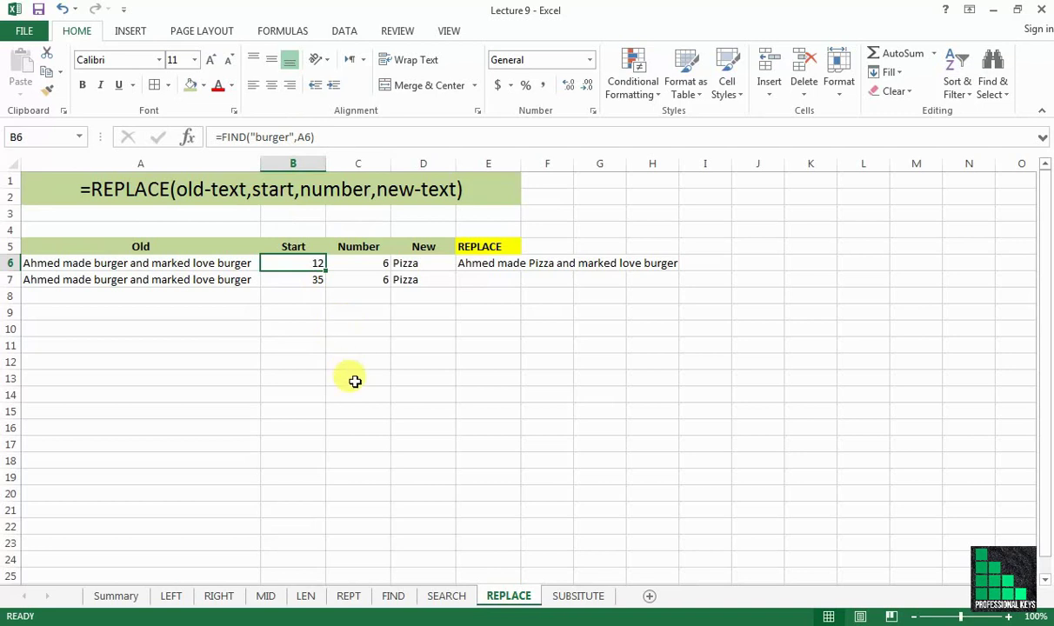
# Step: Fill E7 down with =REPLACE(A7,B7,C7,D7), giving 'Ahmed made burger and marked love Pizza'
pyautogui.click(482, 279)
pyautogui.hotkey('ctrl', 'd')
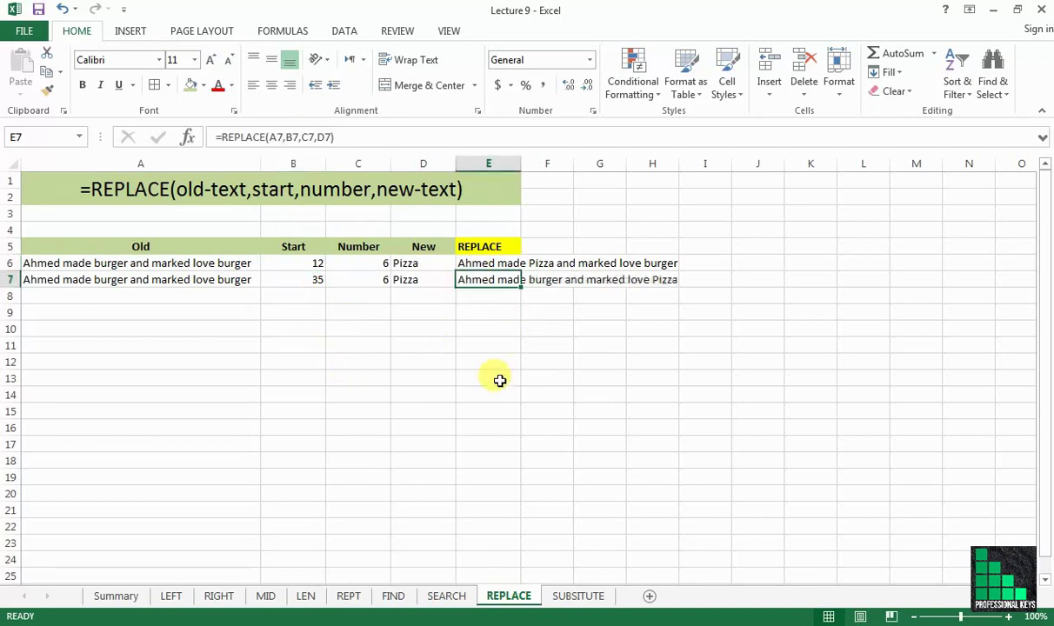
pyautogui.click(498, 377)
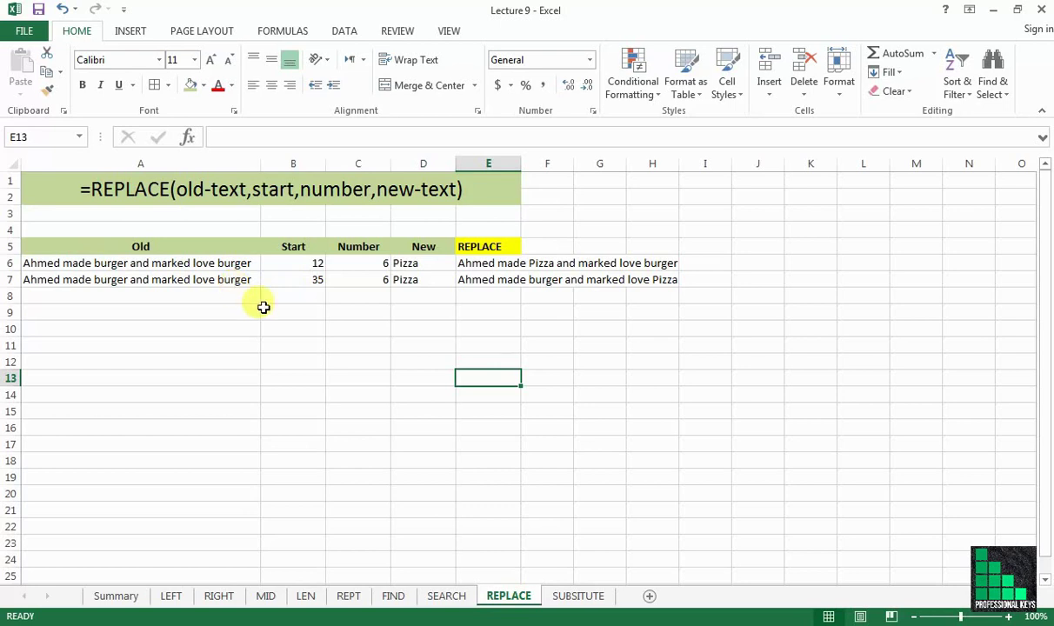
# Step: Change D7's new value to PIZZA so E7 ends with 'love PIZZA'
pyautogui.click(421, 279)
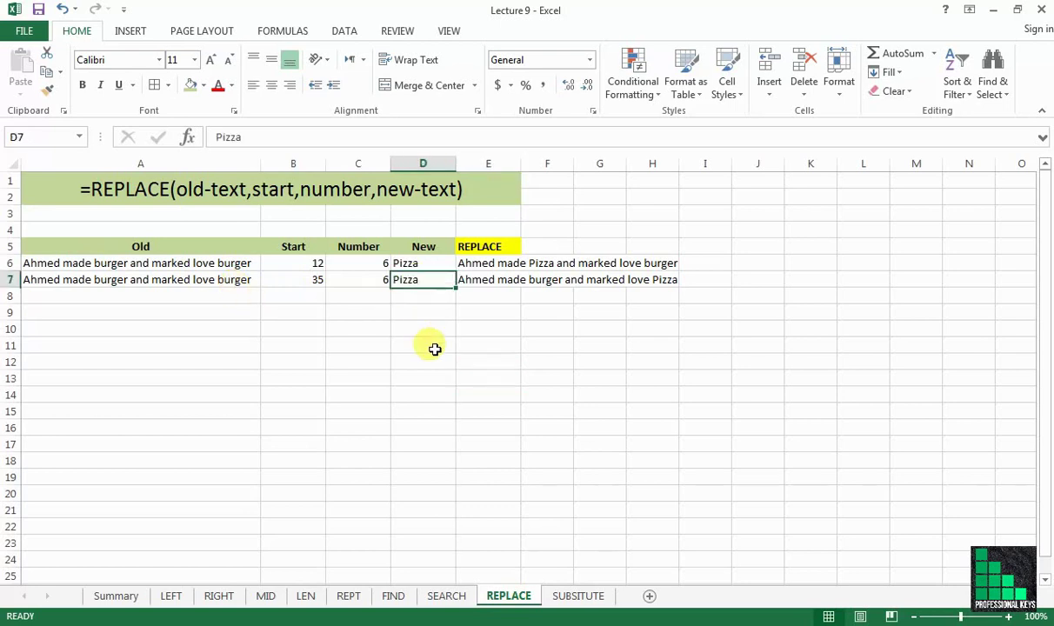
pyautogui.click(585, 311)
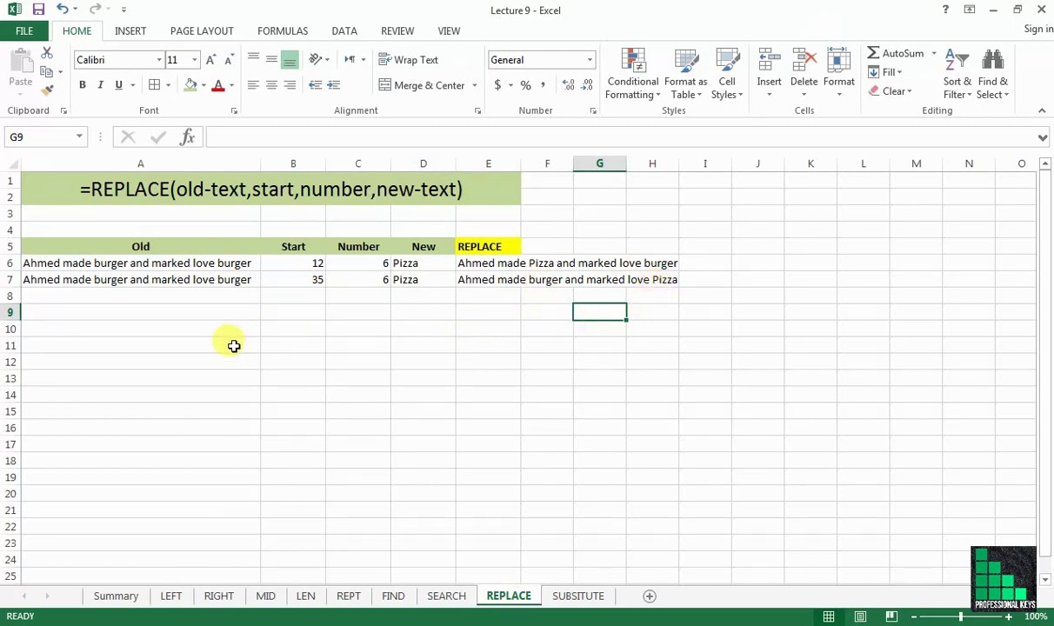
pyautogui.click(428, 280)
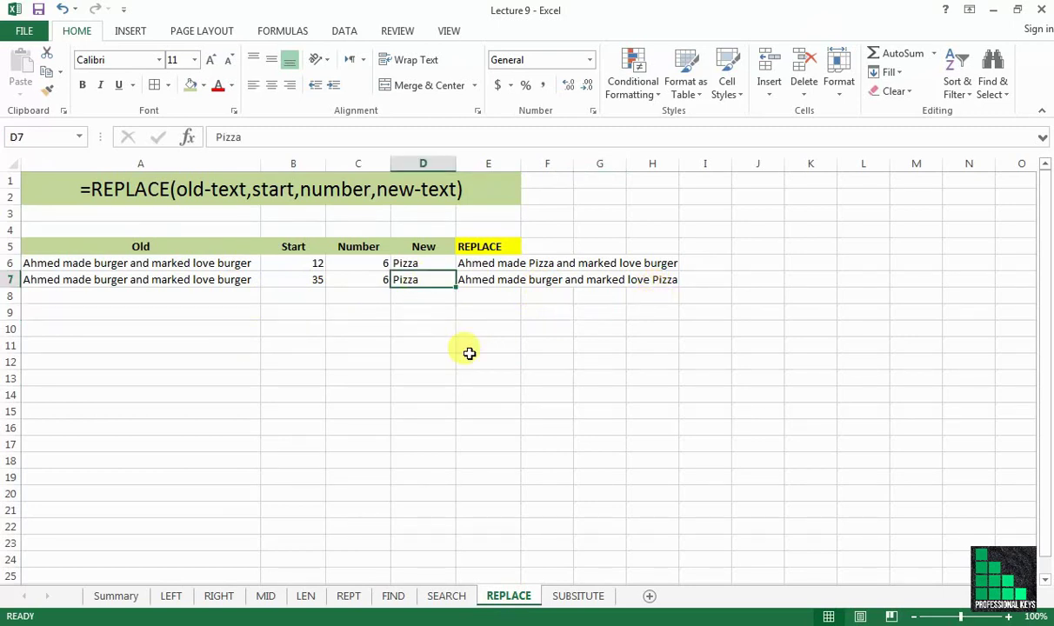
pyautogui.write('PIZZA')
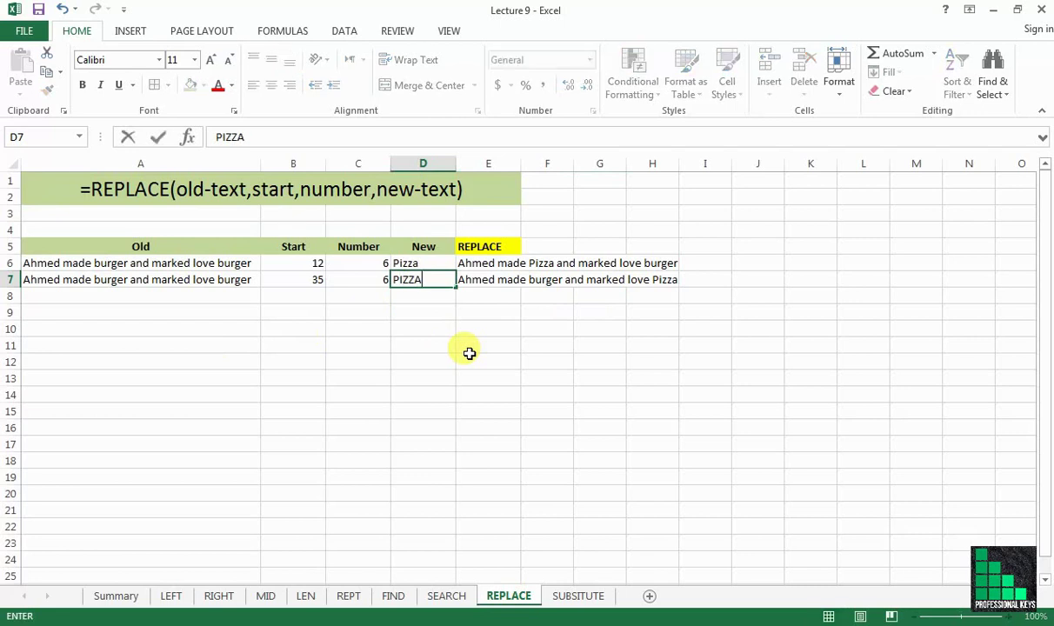
pyautogui.press('Return')
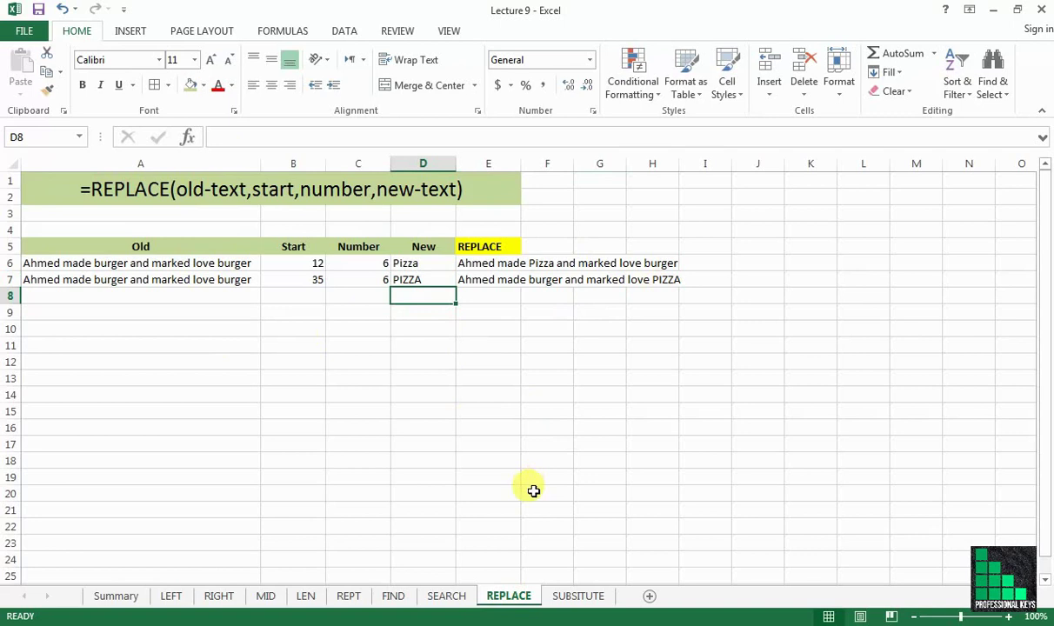
# Step: On the SUBSITUTE sheet, enter =SUBSTITUTE(A6,B6,C6) in E6 to turn every burger into pizza
pyautogui.click(578, 595)
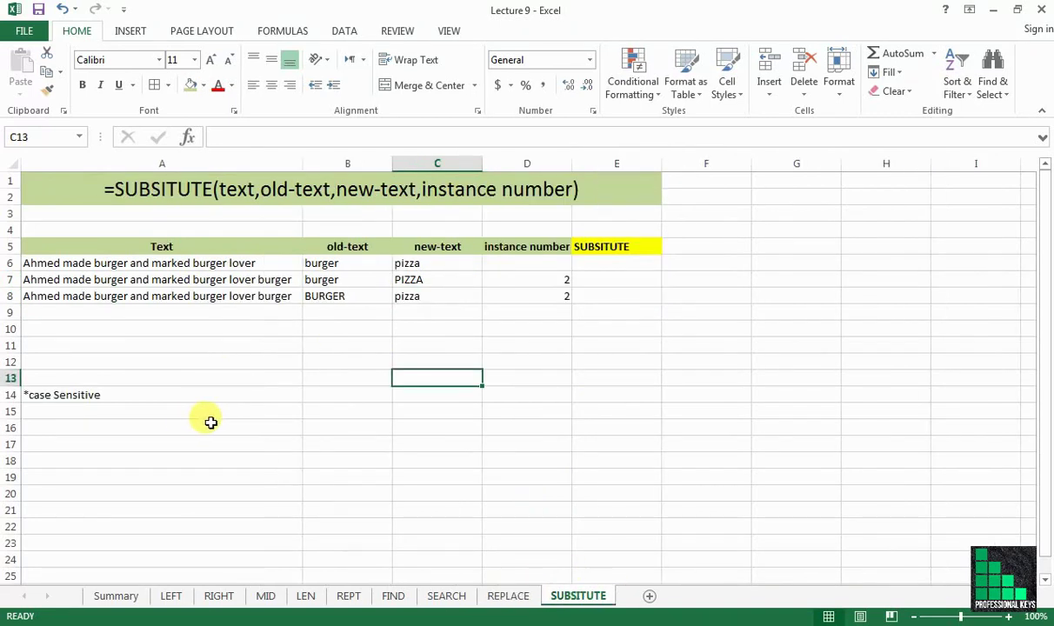
pyautogui.click(430, 280)
pyautogui.write('PIZZA')
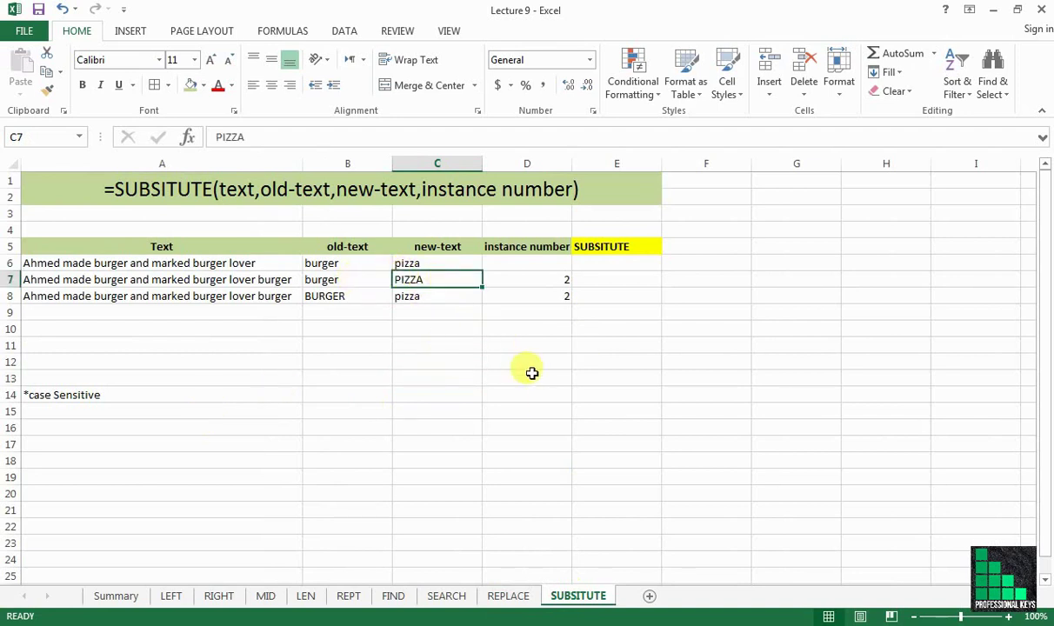
pyautogui.click(613, 264)
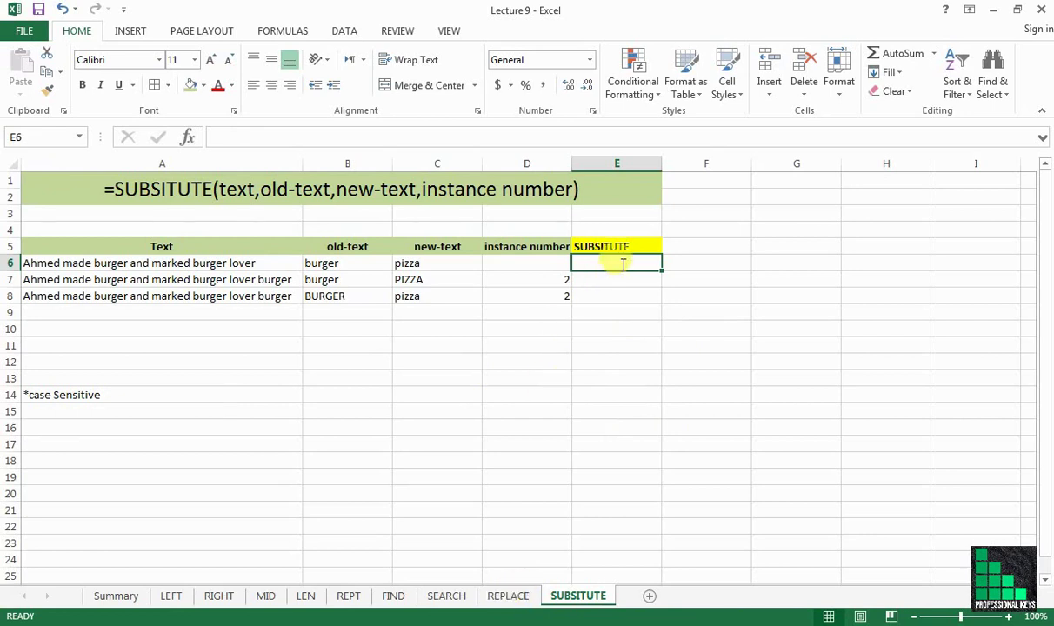
pyautogui.write('=sub')
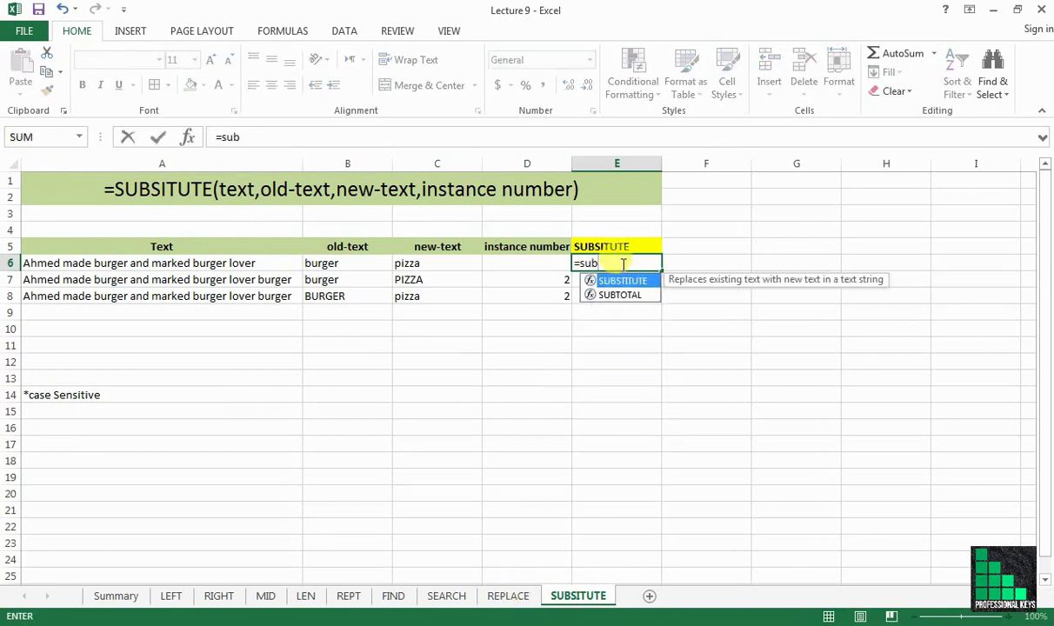
pyautogui.press('Tab')
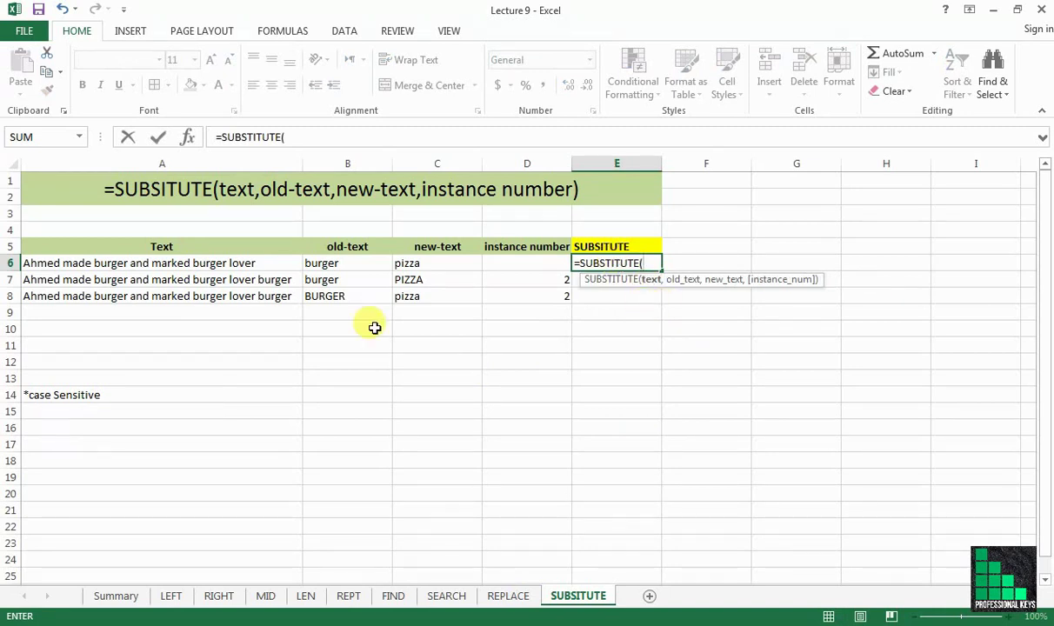
pyautogui.click(105, 260)
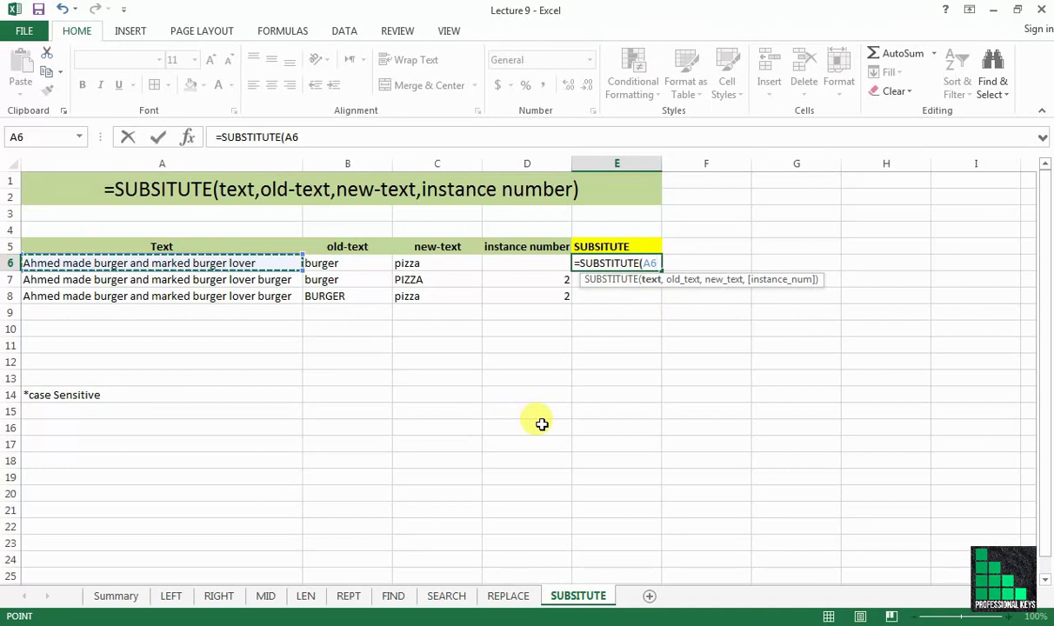
pyautogui.write(',')
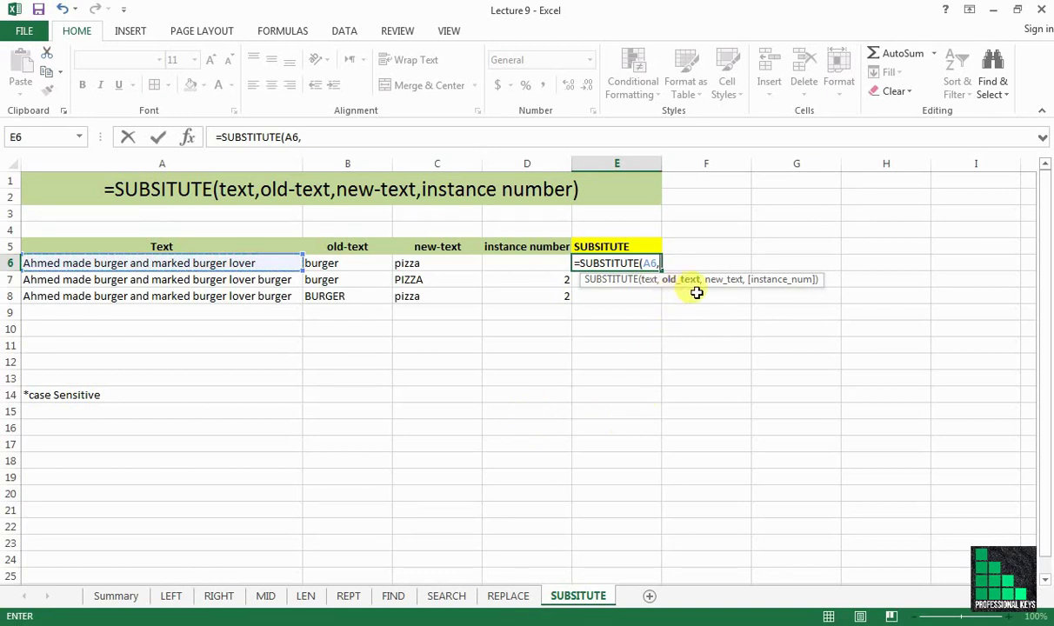
pyautogui.click(344, 261)
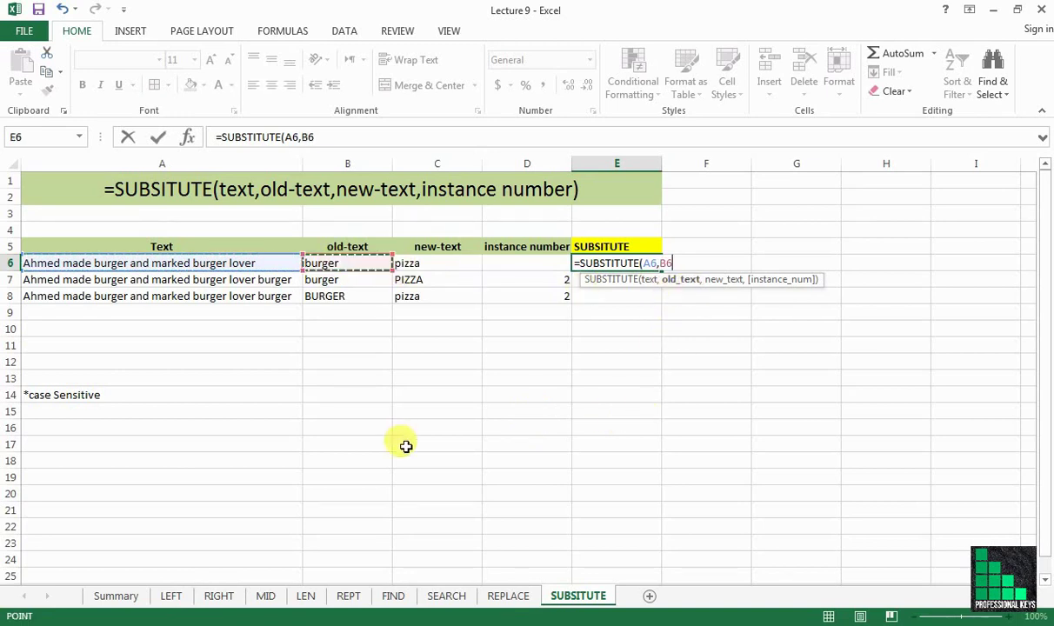
pyautogui.write(',')
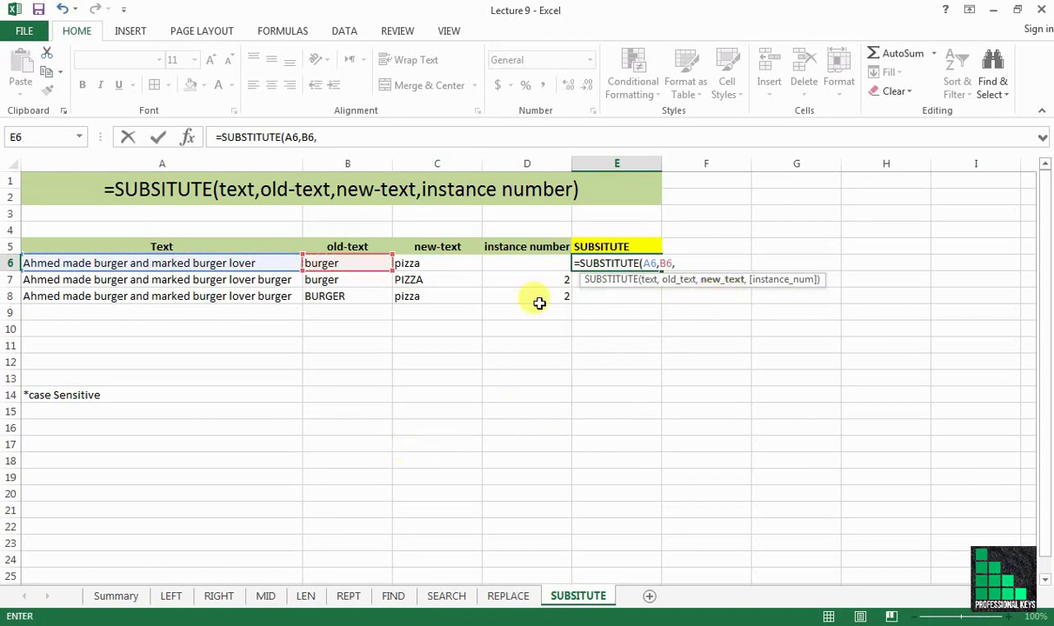
pyautogui.click(427, 262)
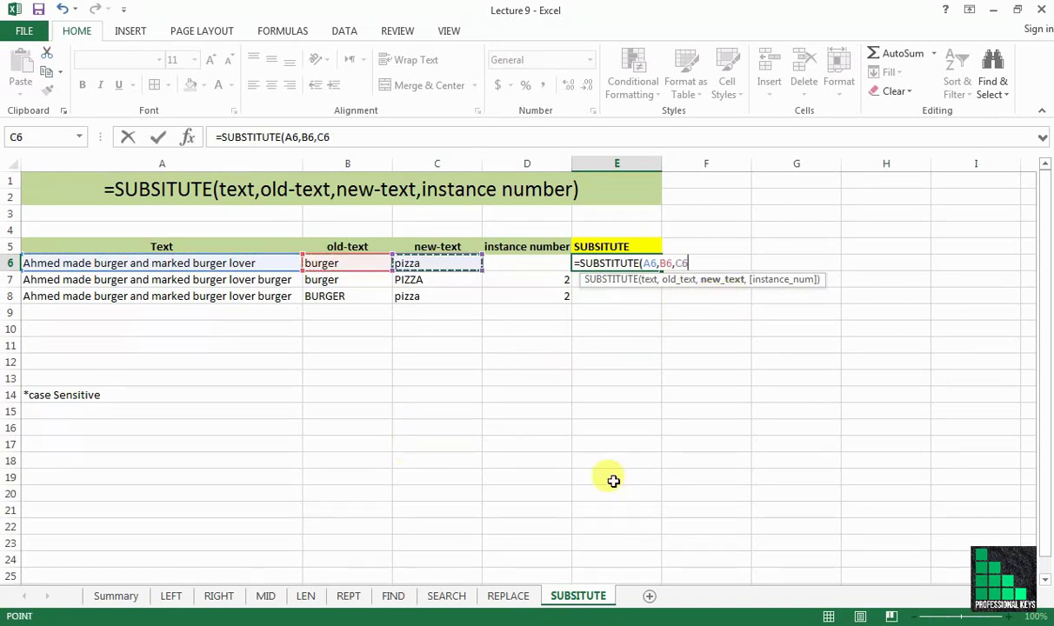
pyautogui.write(',')
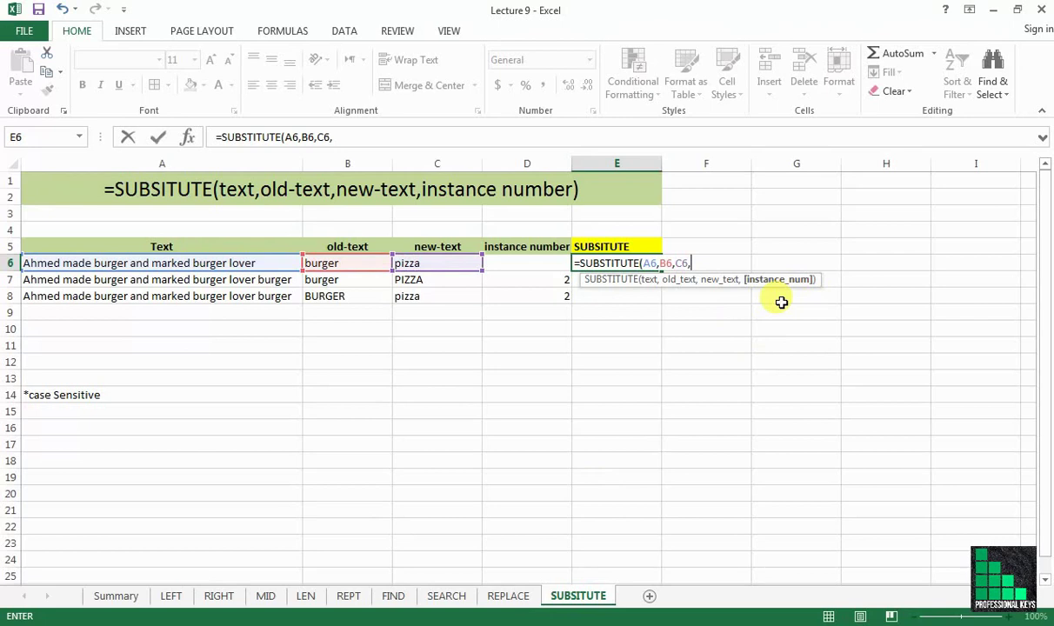
pyautogui.press('Left')
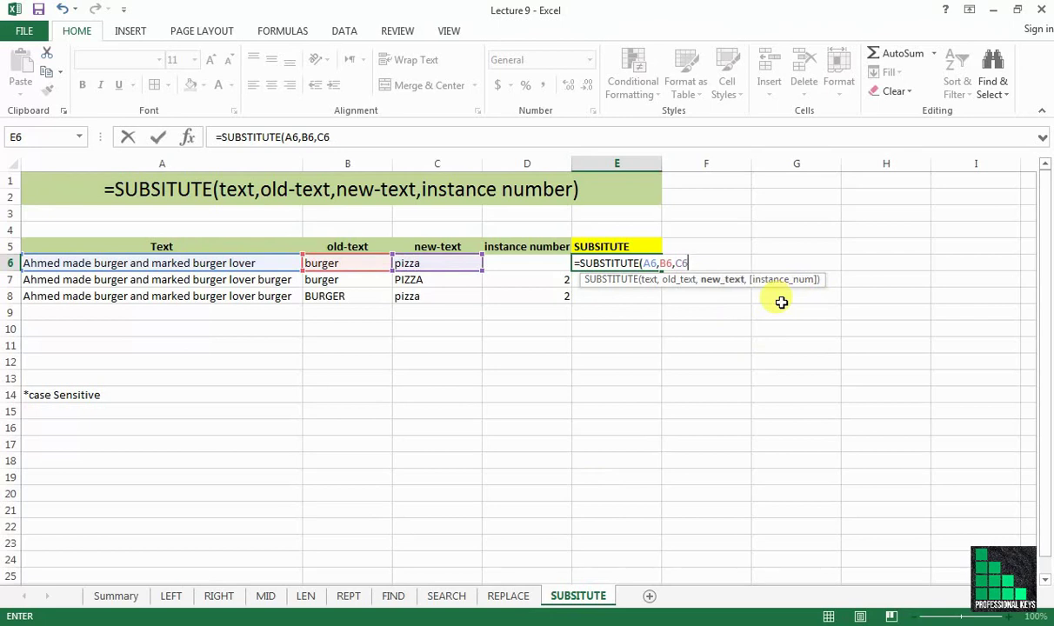
pyautogui.press('Return')
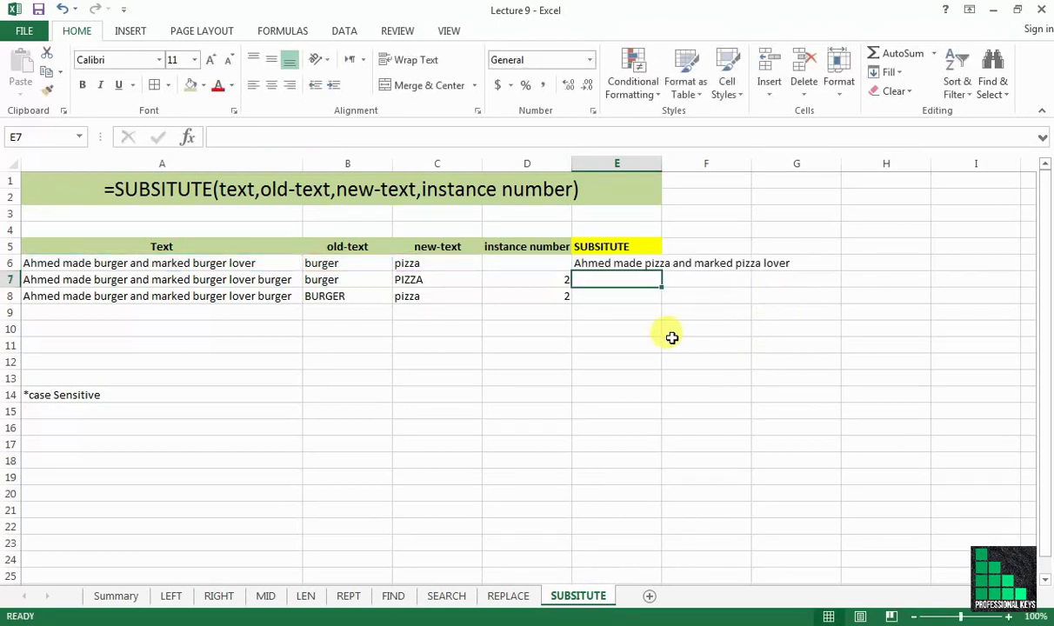
# Step: Fill E7 from E6 and add D7 as the instance number: =SUBSTITUTE(A7,B7,C7,D7)
pyautogui.click(340, 263)
pyautogui.click(439, 264)
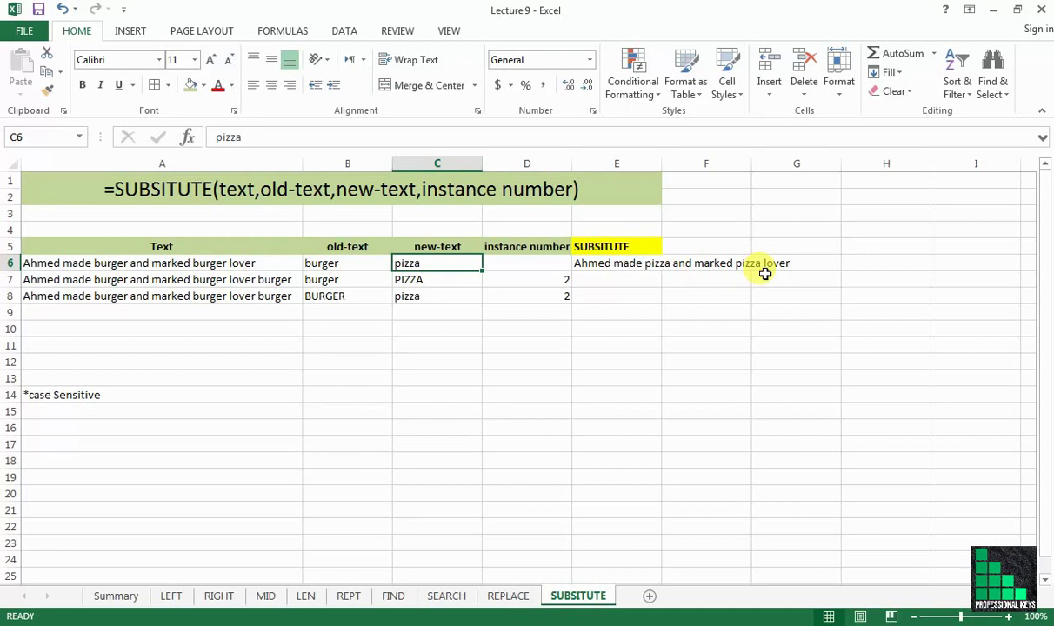
pyautogui.click(617, 276)
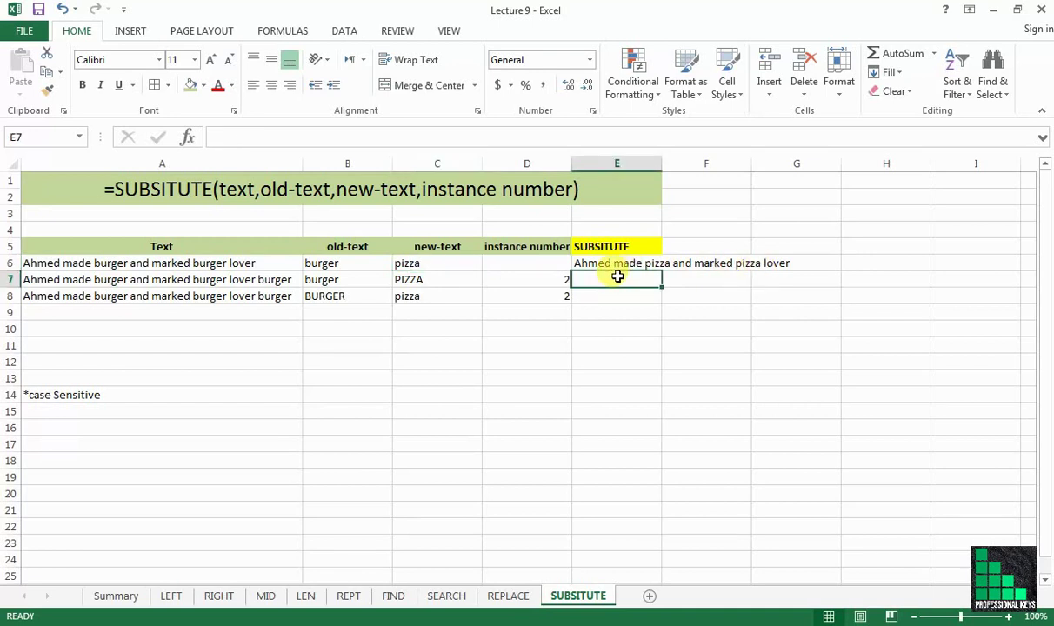
pyautogui.hotkey('ctrl', 'd')
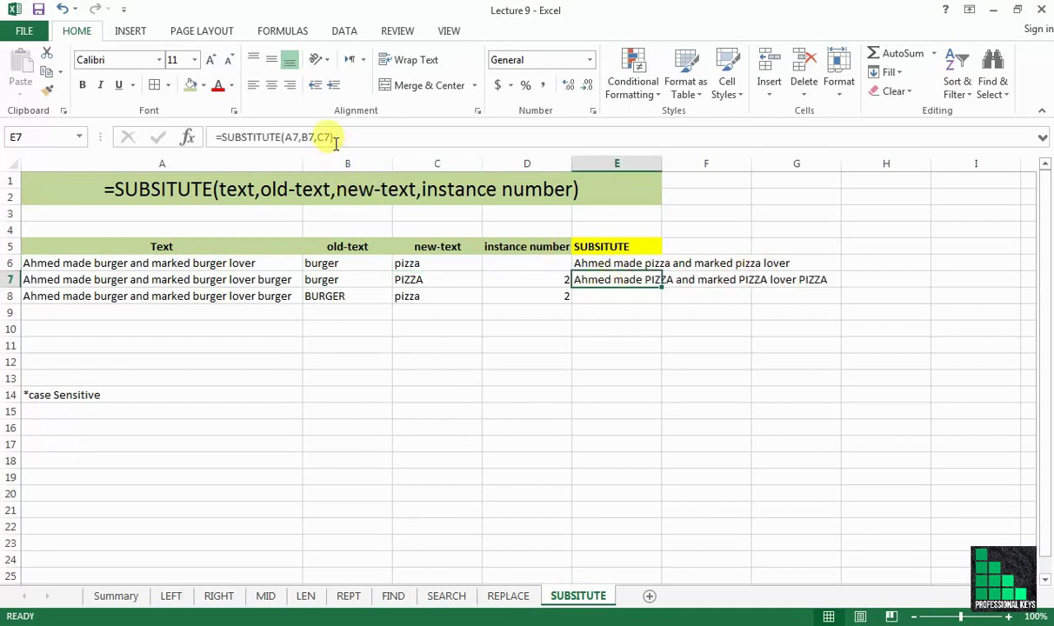
pyautogui.click(330, 137)
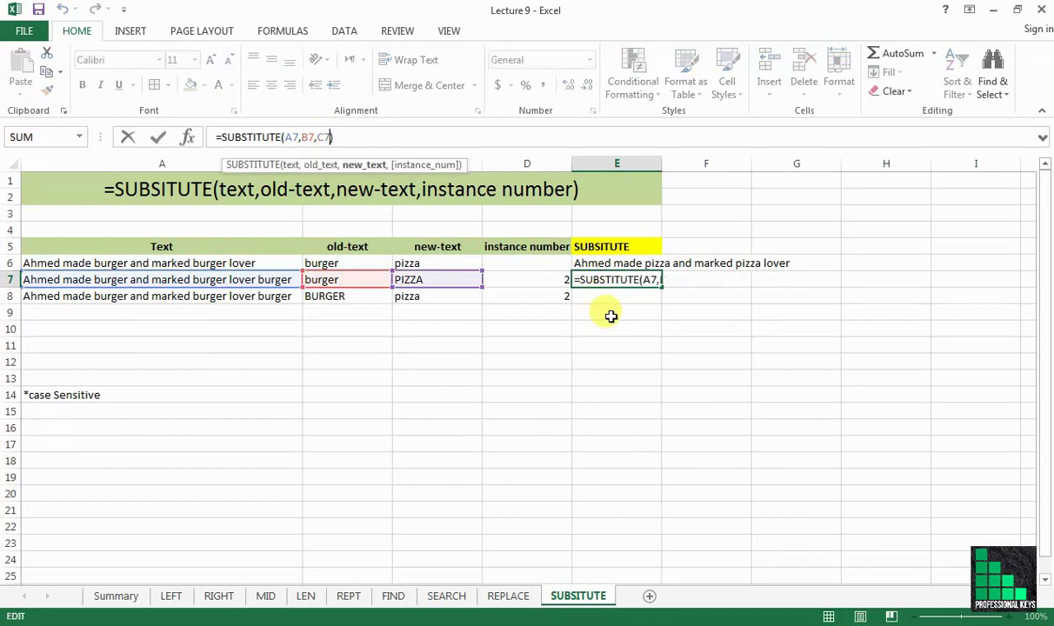
pyautogui.write(',')
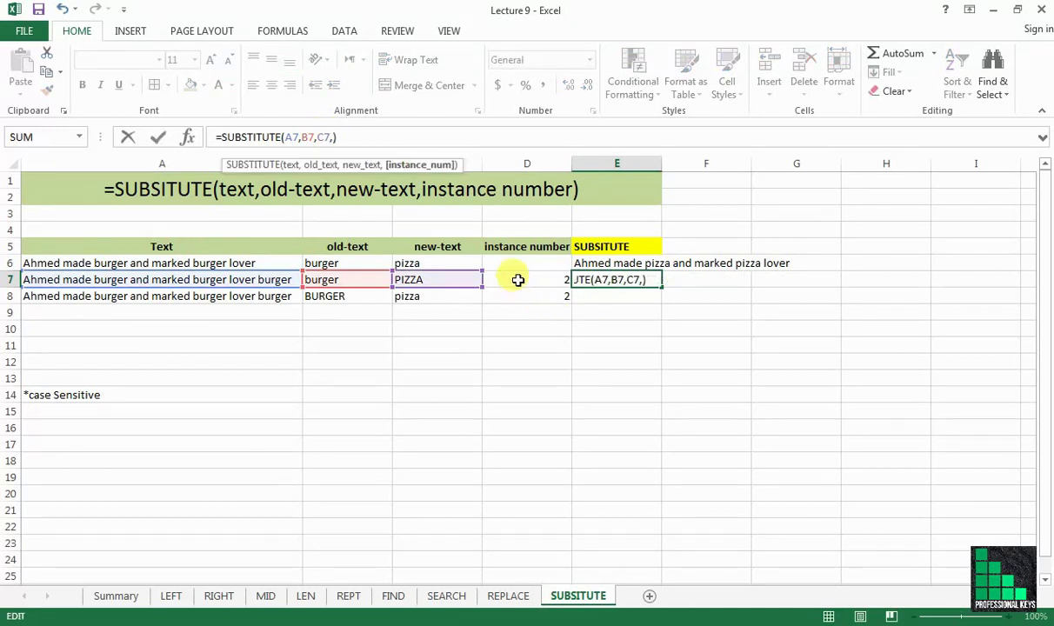
pyautogui.click(513, 276)
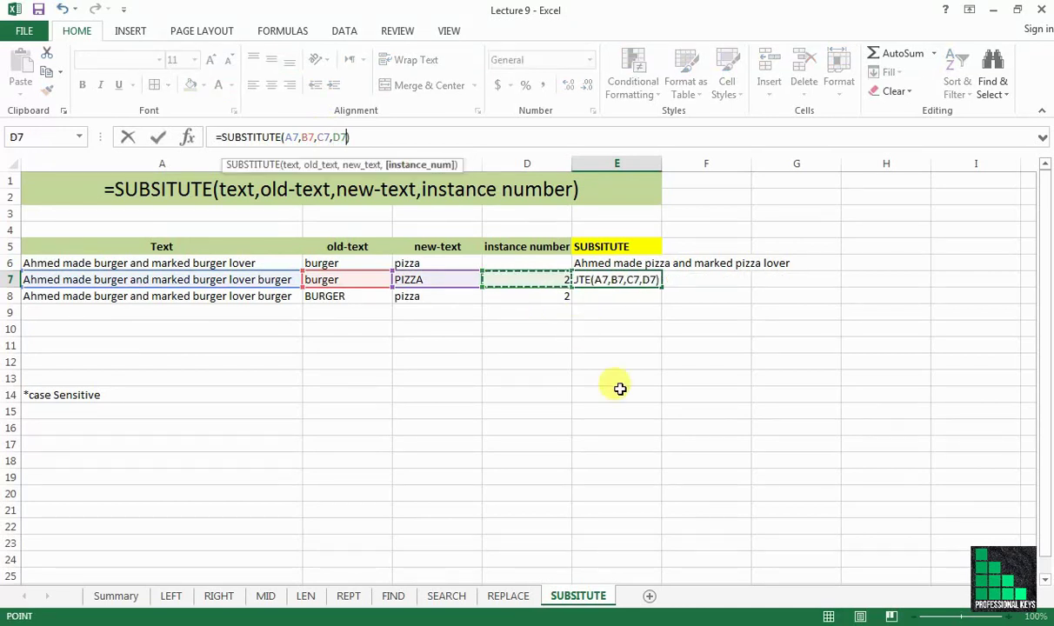
pyautogui.press('Return')
# Step: Copy the E7 formula into E8:E9, then clear the #VALUE! error in E9
pyautogui.press('Up')
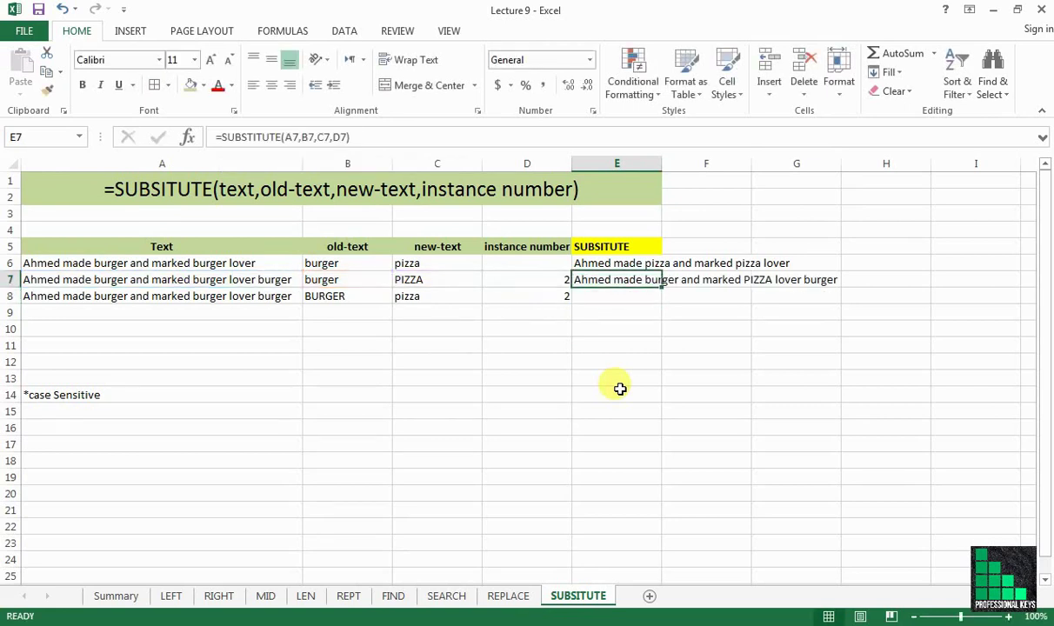
pyautogui.hotkey('ctrl', 'c')
pyautogui.hotkey('shift', 'Down')
pyautogui.hotkey('shift', 'Down')
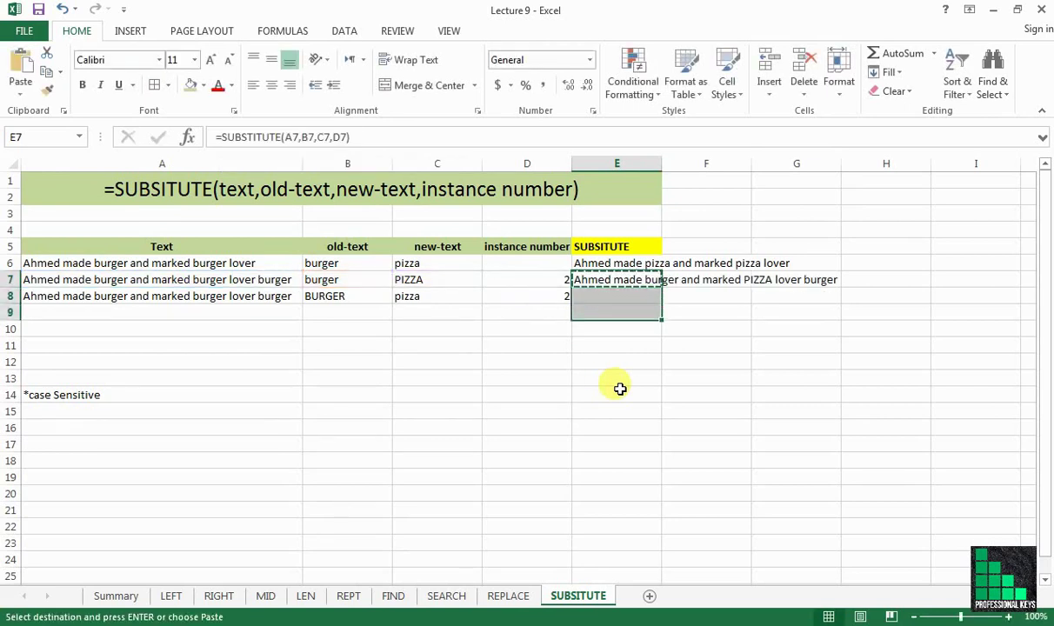
pyautogui.hotkey('ctrl', 'v')
pyautogui.click(574, 395)
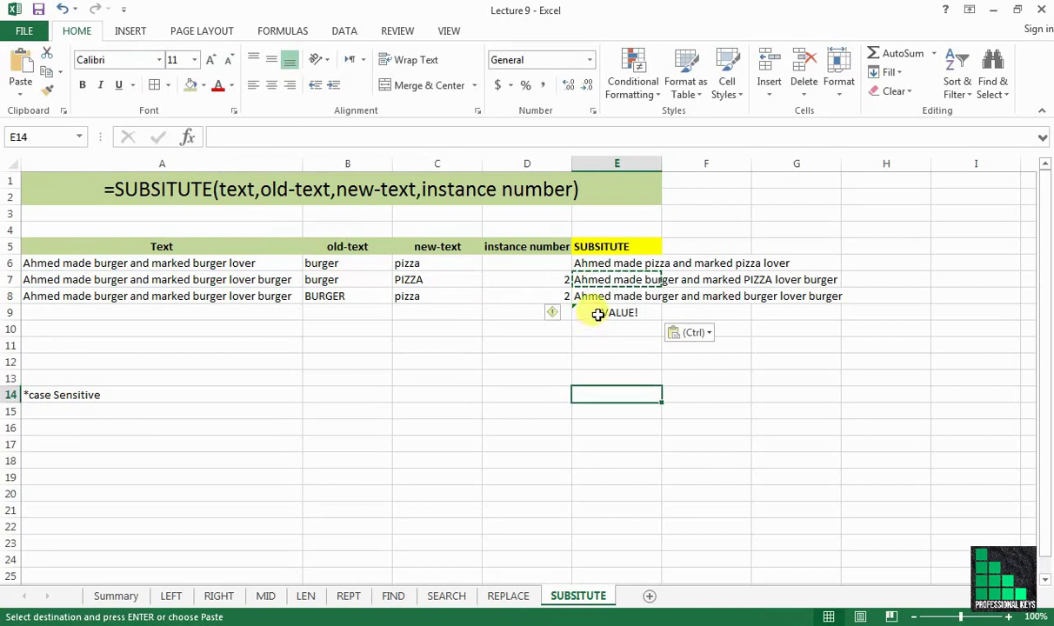
pyautogui.click(598, 314)
pyautogui.press('Delete')
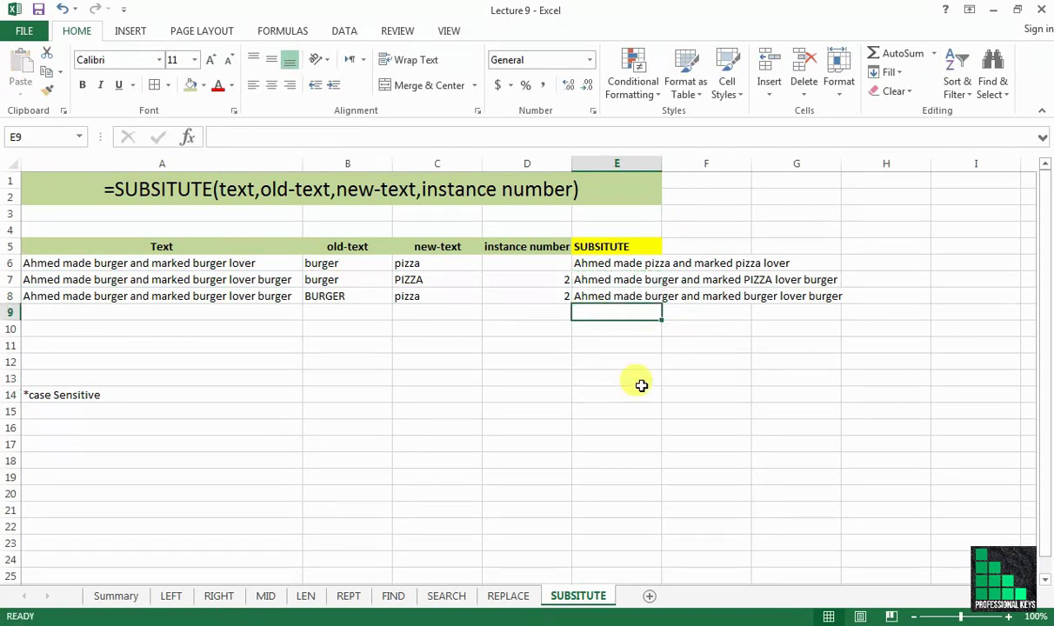
pyautogui.click(640, 388)
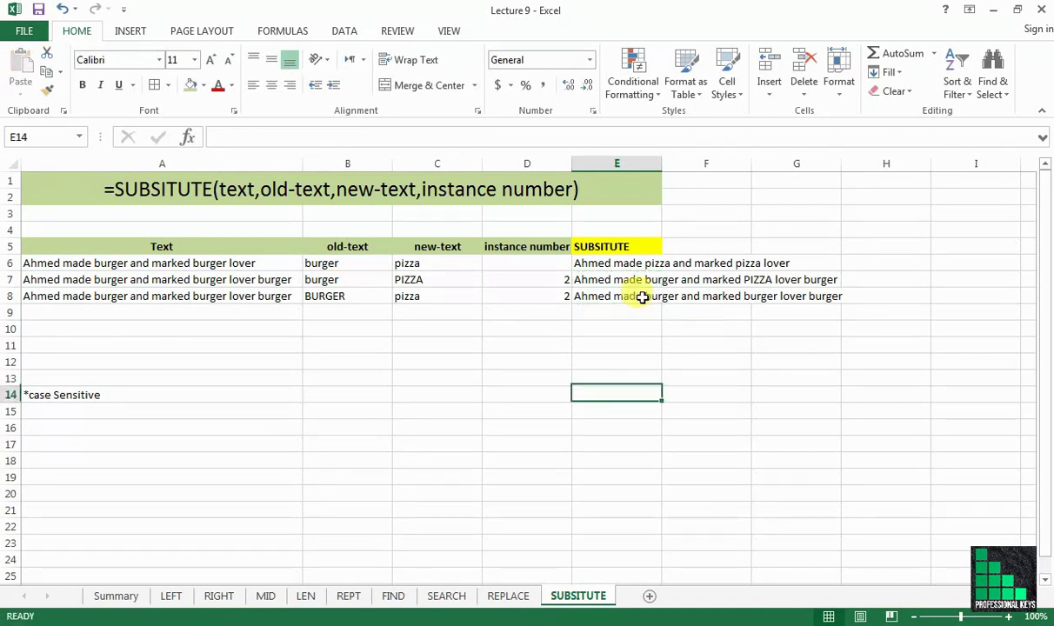
pyautogui.click(528, 279)
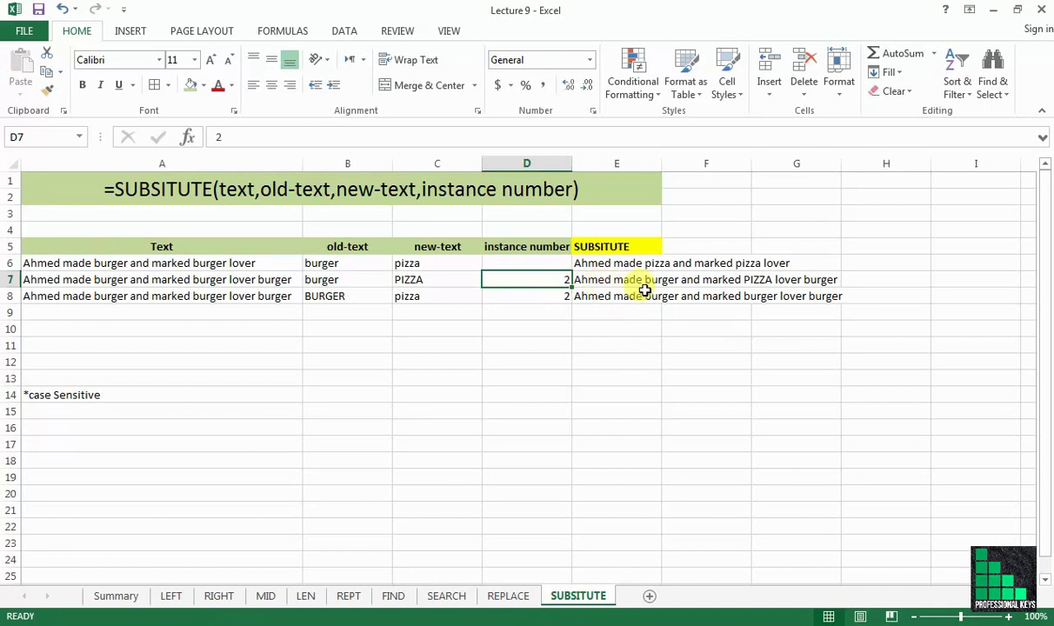
pyautogui.click(421, 282)
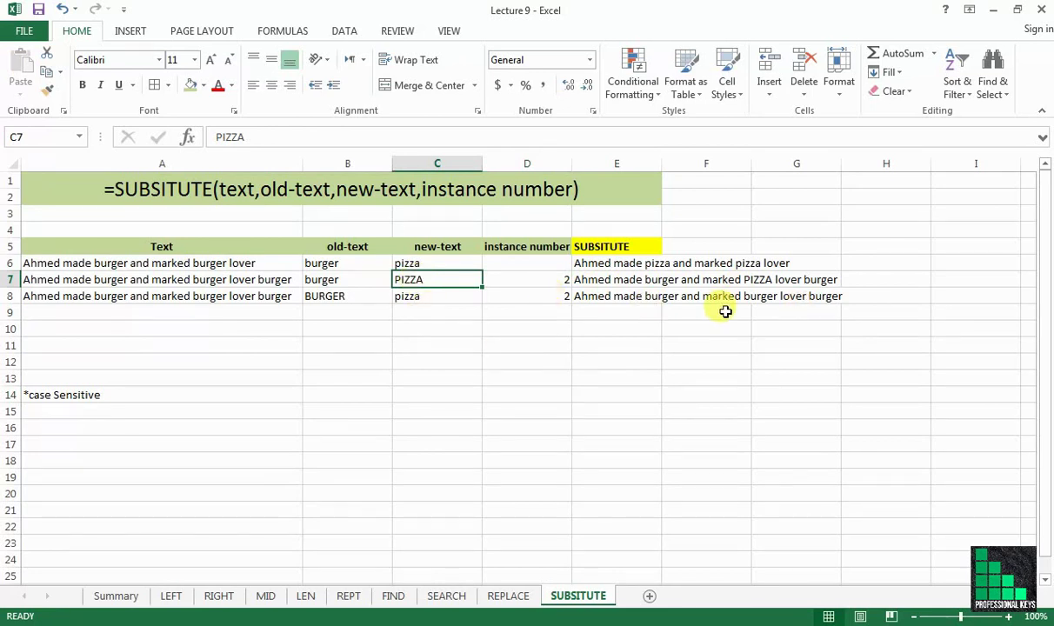
pyautogui.click(224, 296)
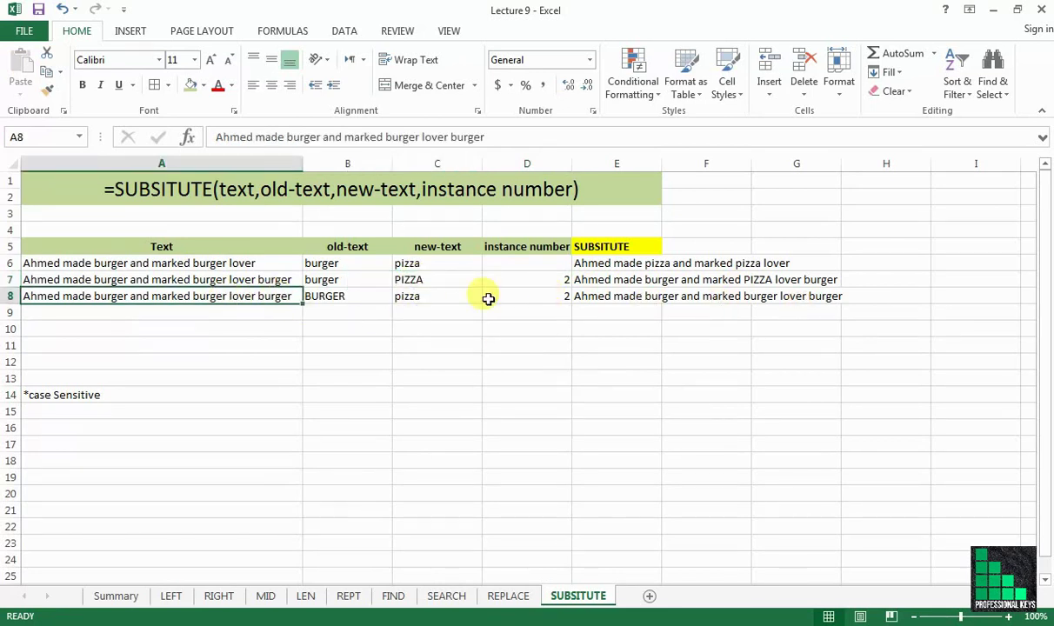
pyautogui.click(535, 296)
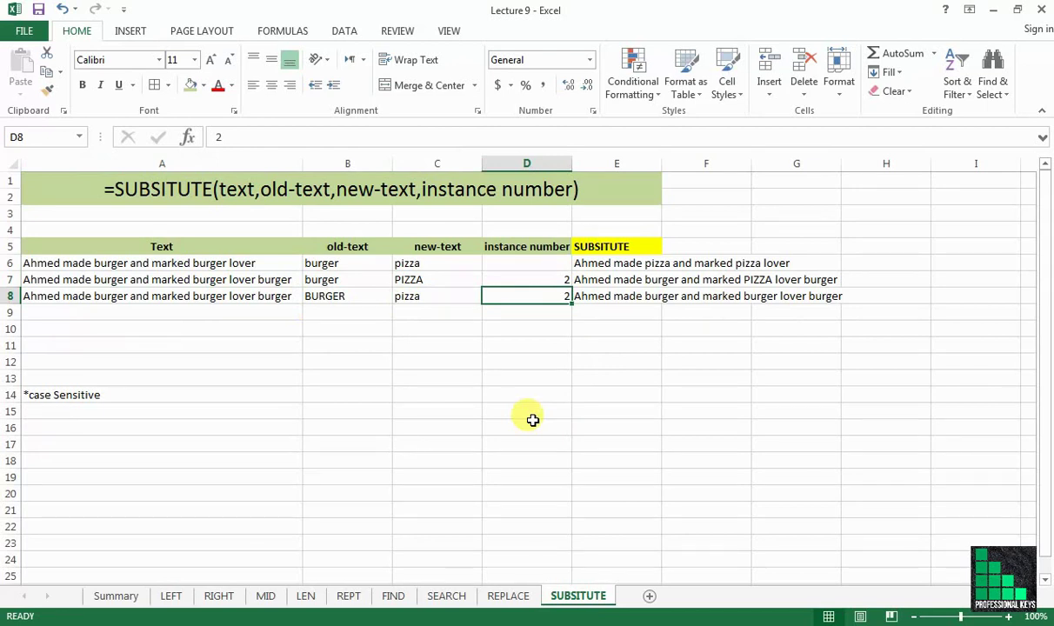
pyautogui.click(529, 262)
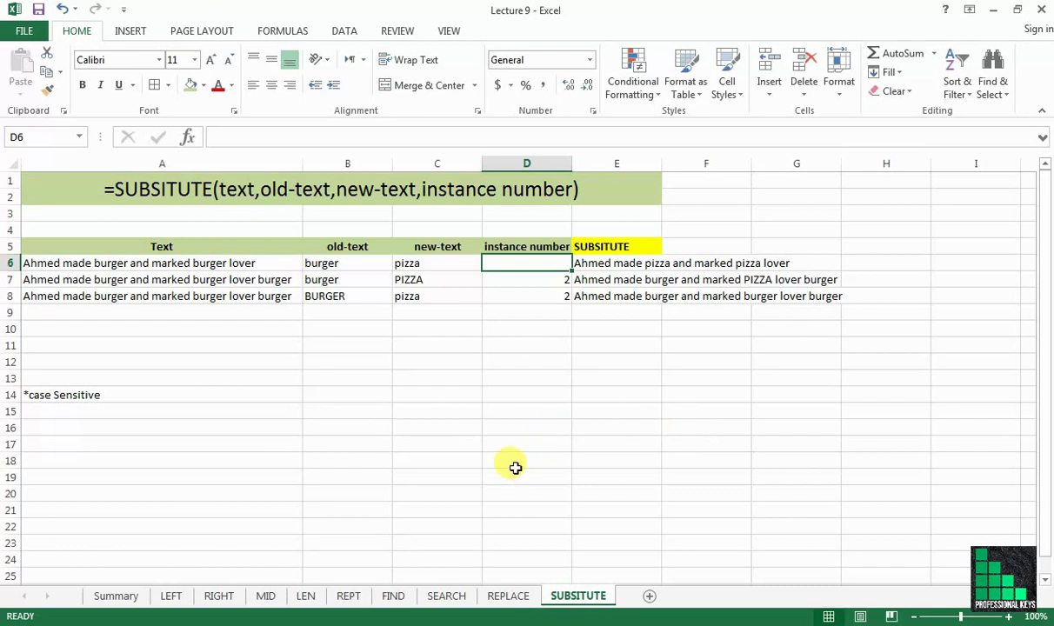
# Step: Replace all 'burger' with 'pizza' in A6:A8 using Find and Replace, then close the dialog
pyautogui.moveTo(139, 265); pyautogui.dragTo(150, 295)
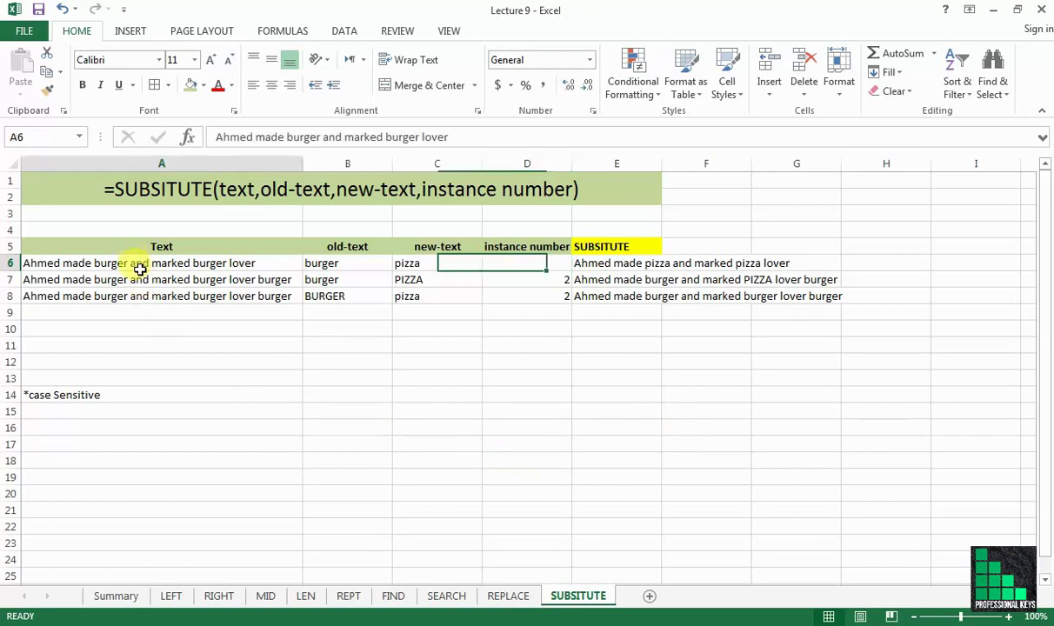
pyautogui.click(1000, 94)
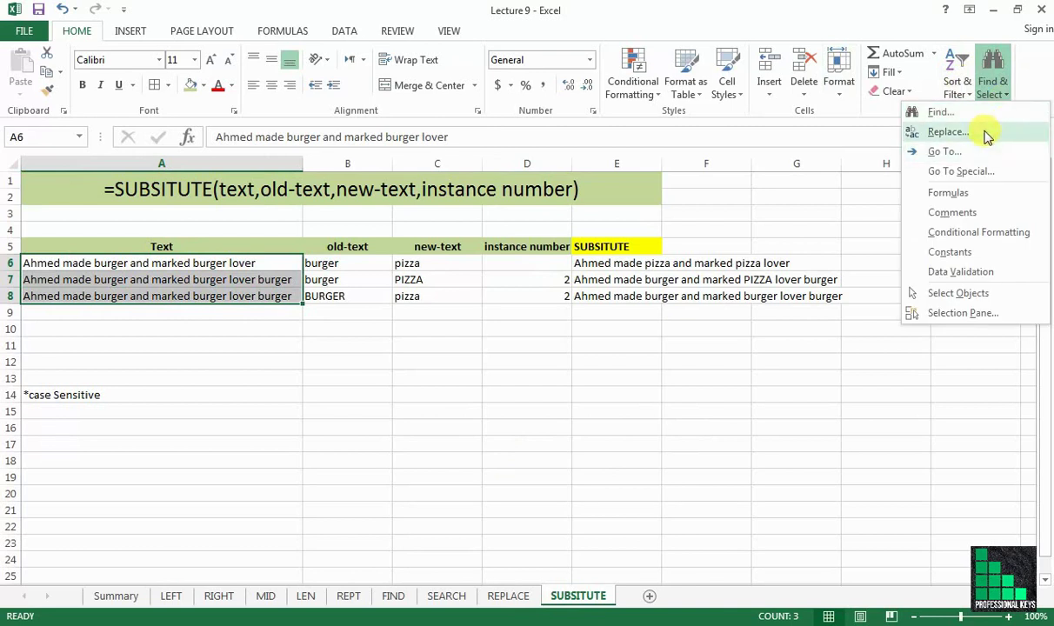
pyautogui.click(946, 132)
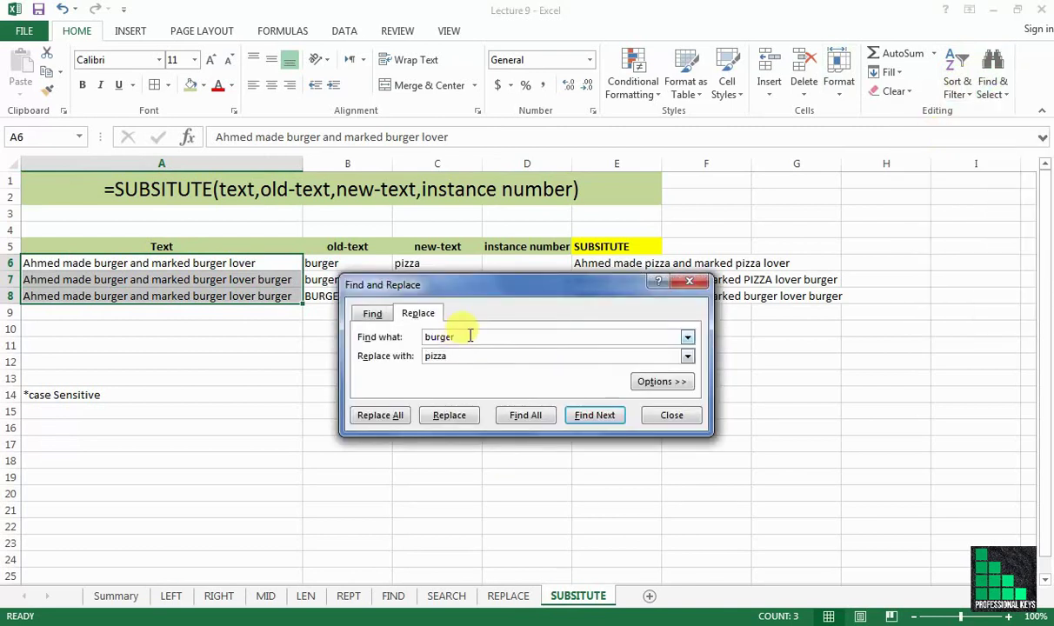
pyautogui.click(467, 356)
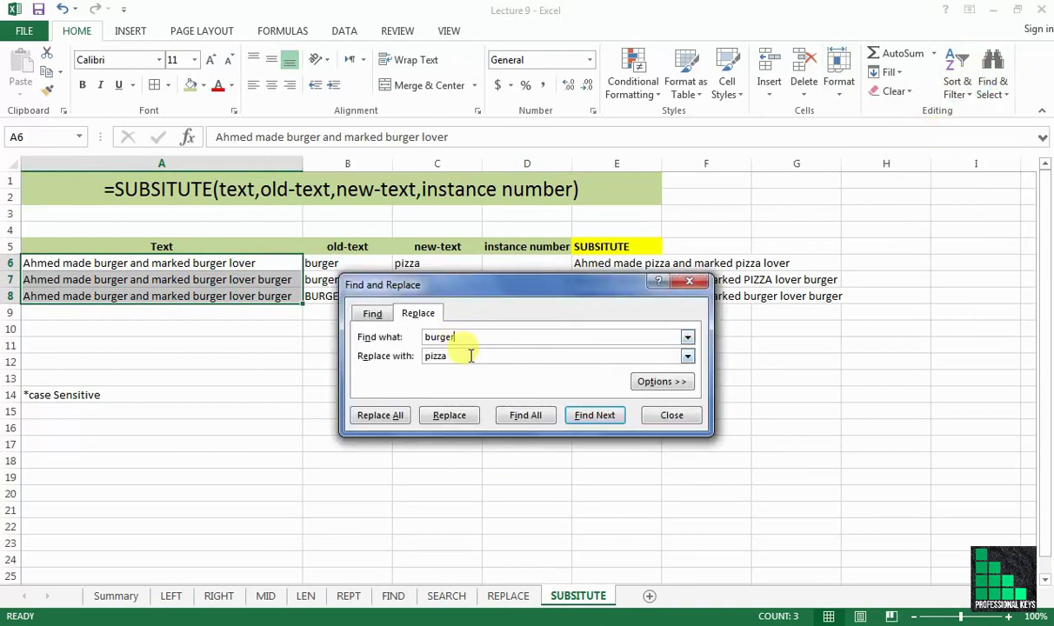
pyautogui.click(392, 423)
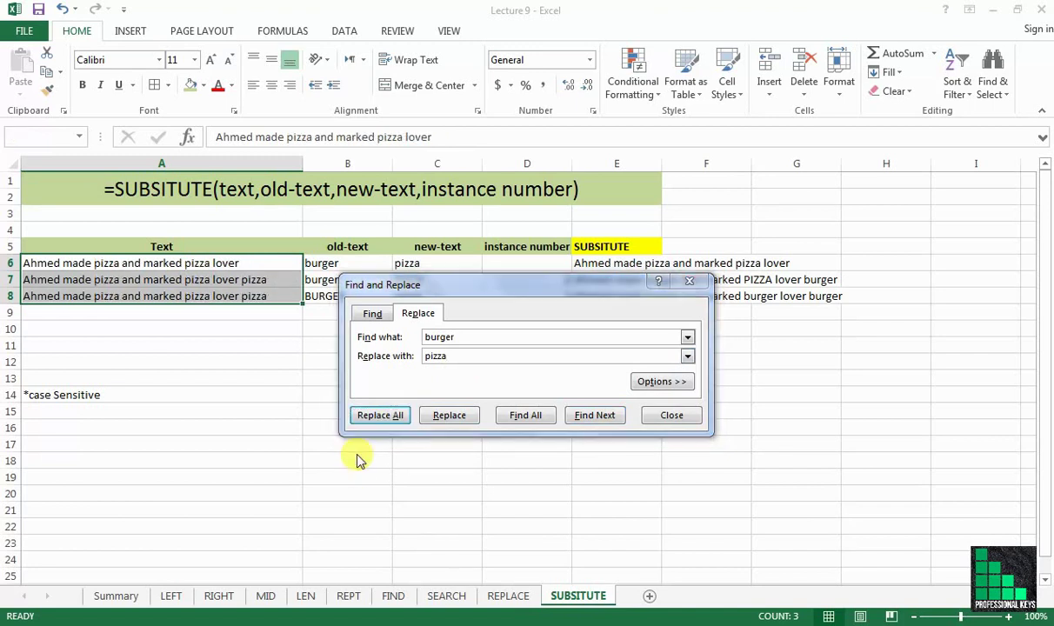
pyautogui.click(532, 361)
pyautogui.click(215, 342)
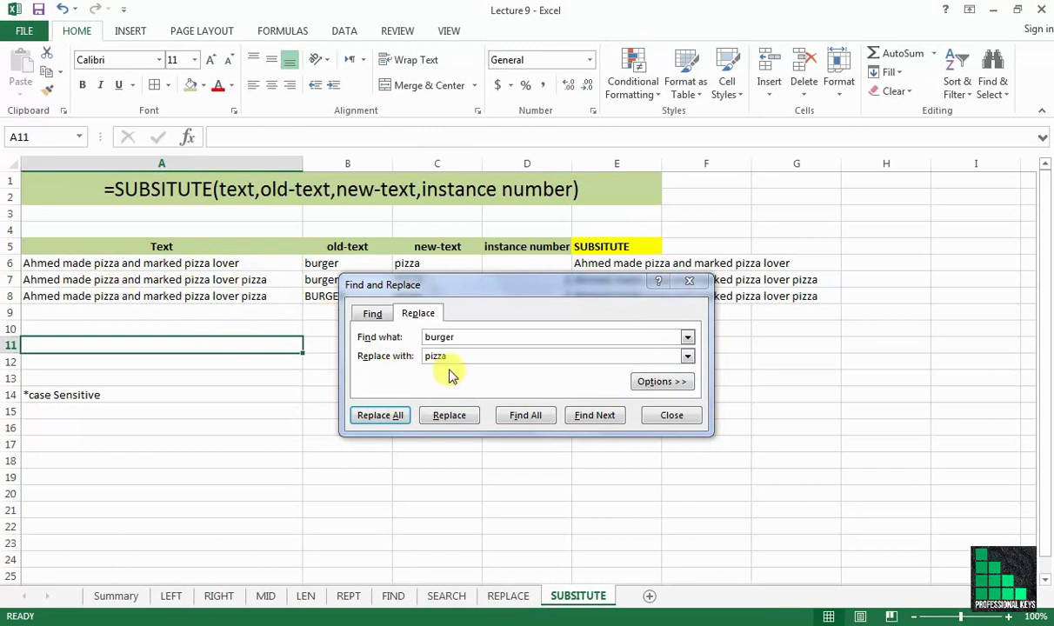
pyautogui.moveTo(543, 292)
pyautogui.mouseDown()
pyautogui.moveTo(525, 392)
pyautogui.moveTo(530, 380)
pyautogui.mouseUp()
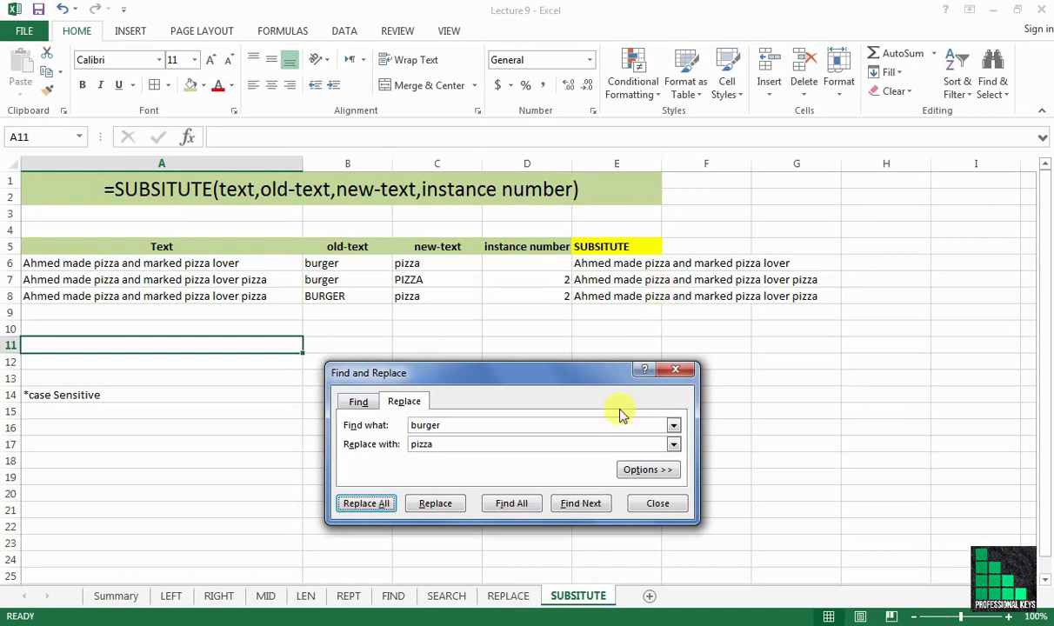
pyautogui.click(670, 512)
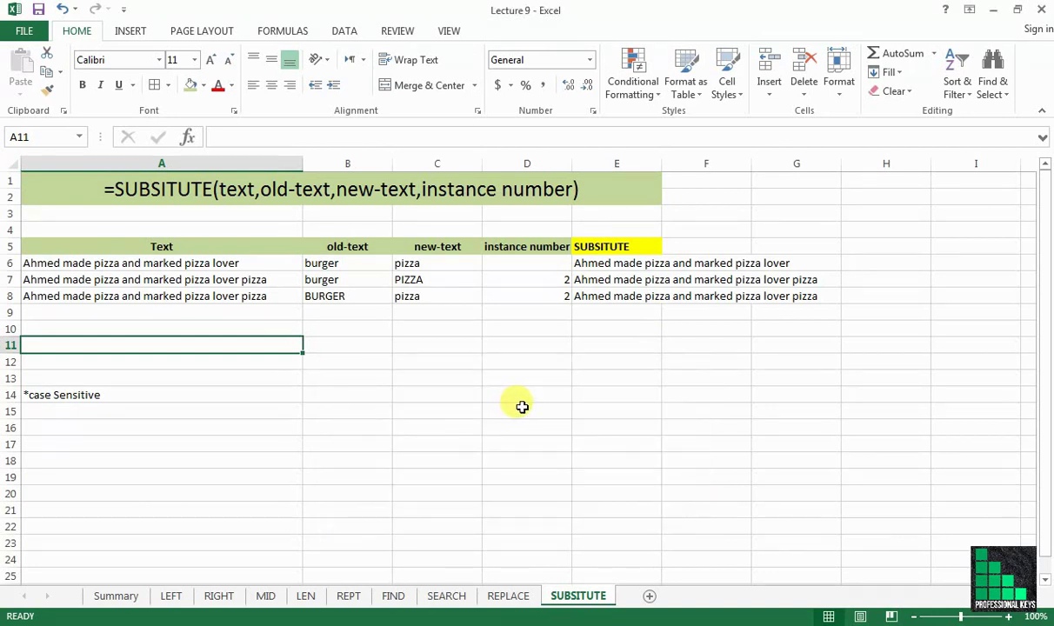
# Step: Review the Summary sheet's Lecture 9 text function list, pointing out TEXT and LEN
pyautogui.click(113, 597)
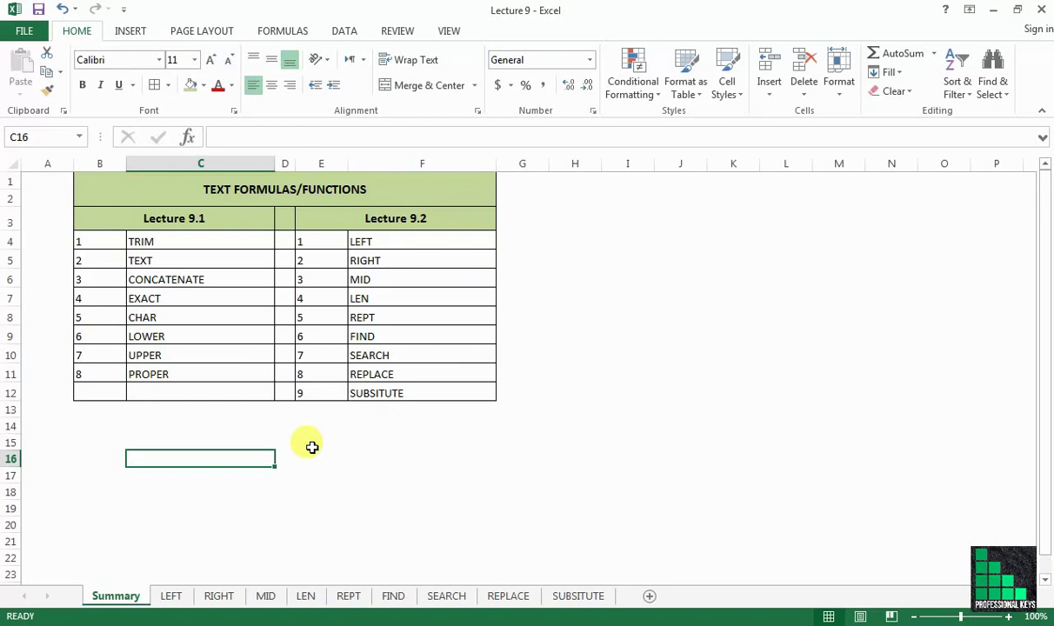
pyautogui.click(207, 259)
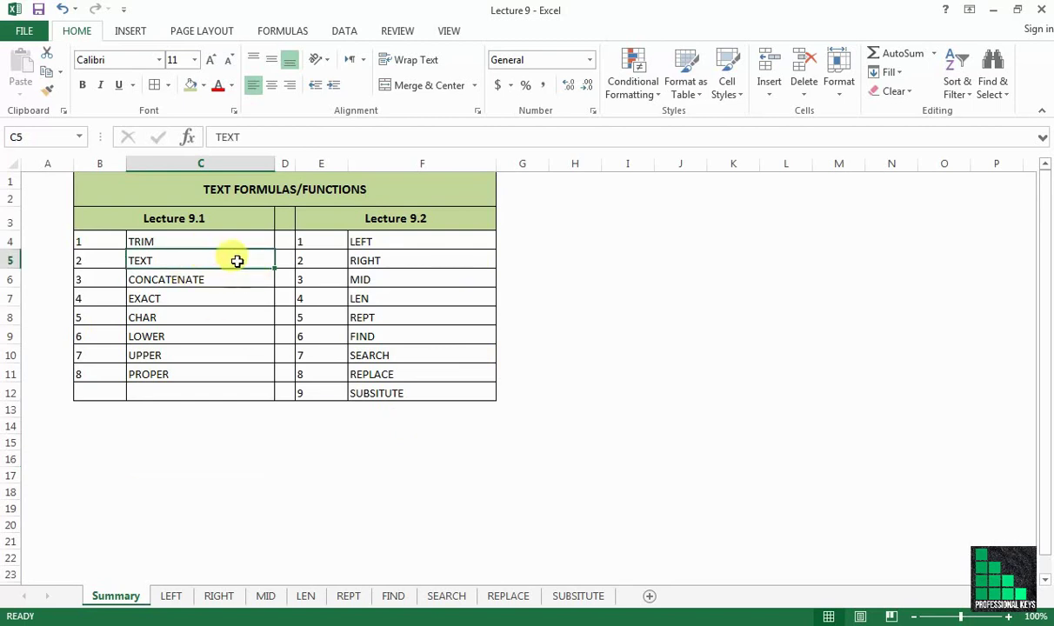
pyautogui.click(402, 297)
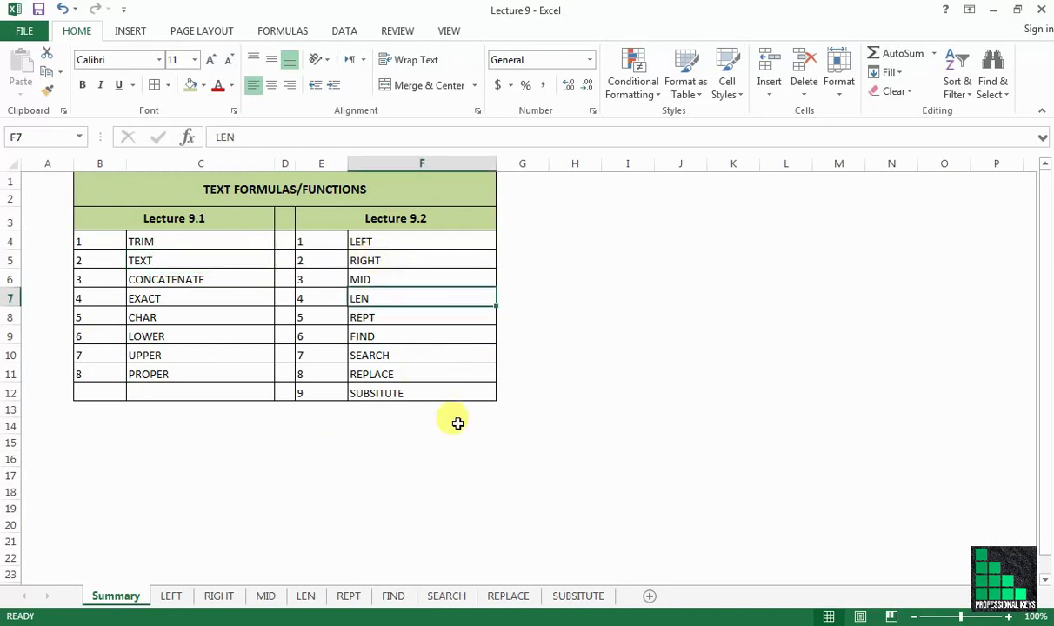